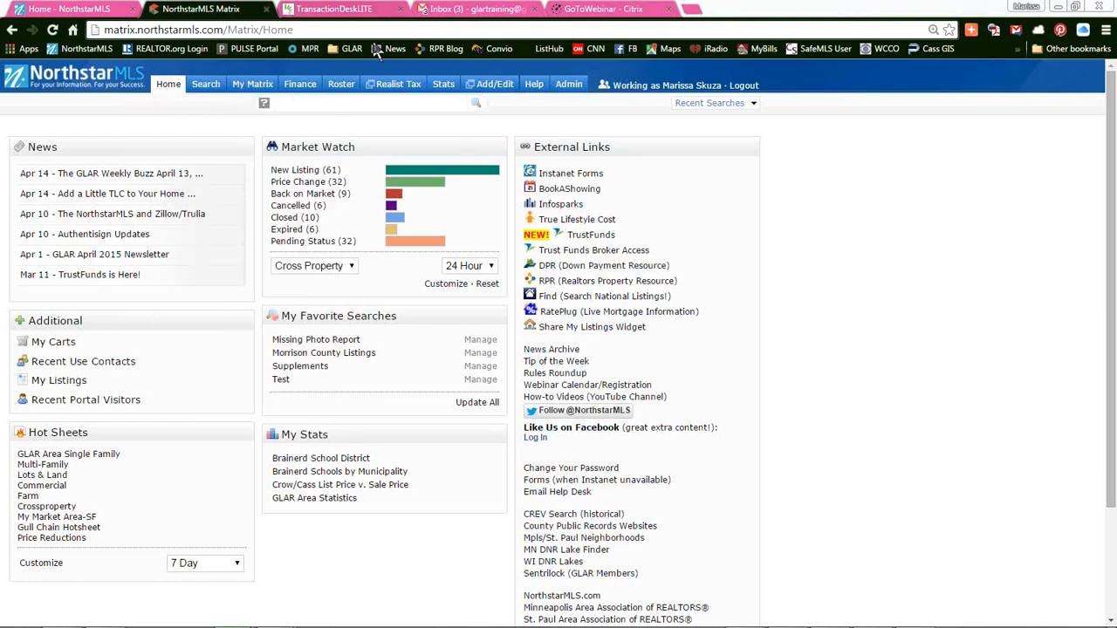
# Switch to TransactionDesk Lite and start creating a new transaction file from the transactions list
pyautogui.moveTo(172, 85)
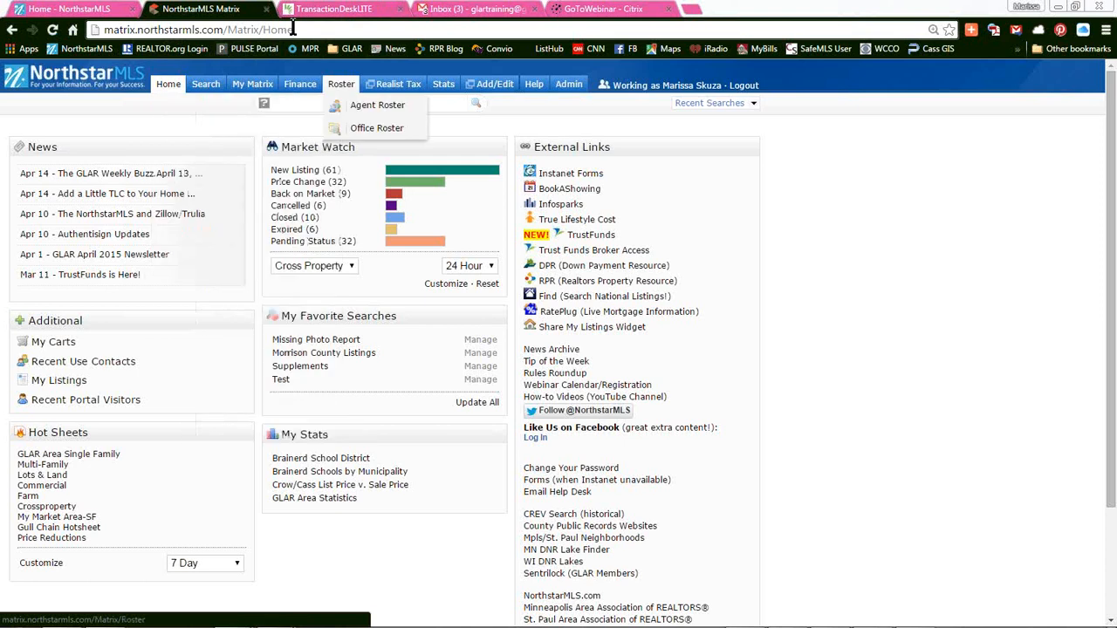
pyautogui.click(336, 9)
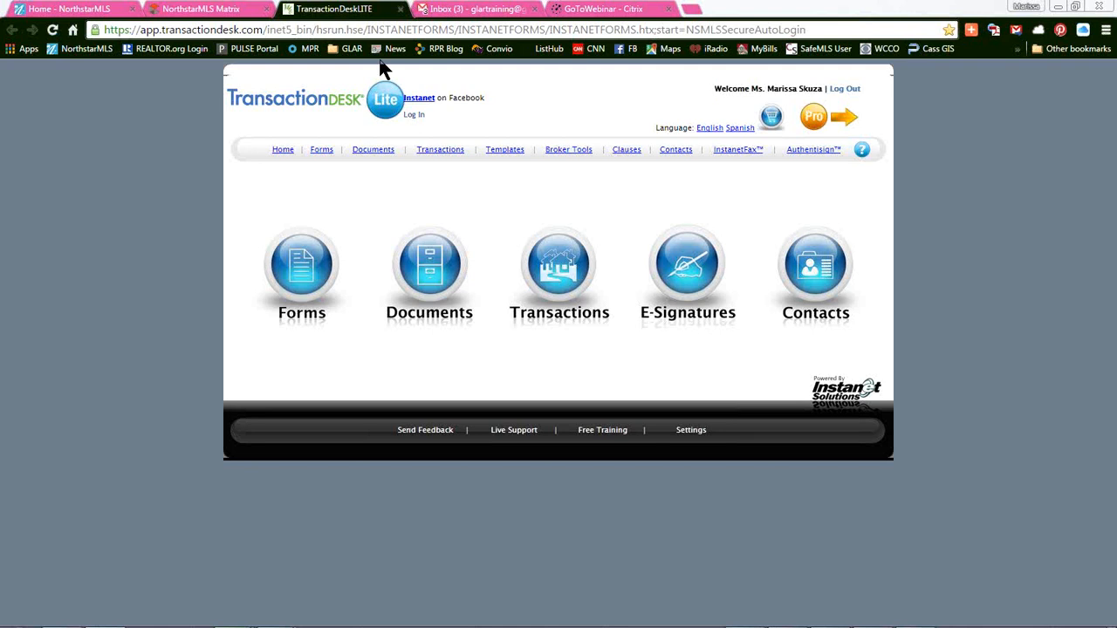
pyautogui.click(552, 273)
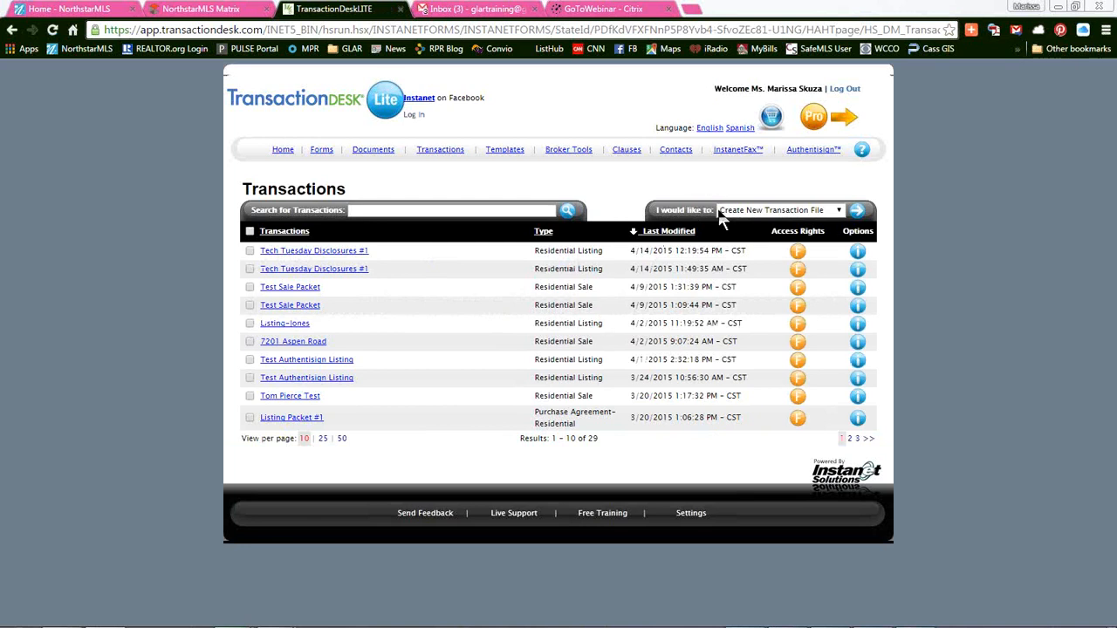
pyautogui.click(858, 212)
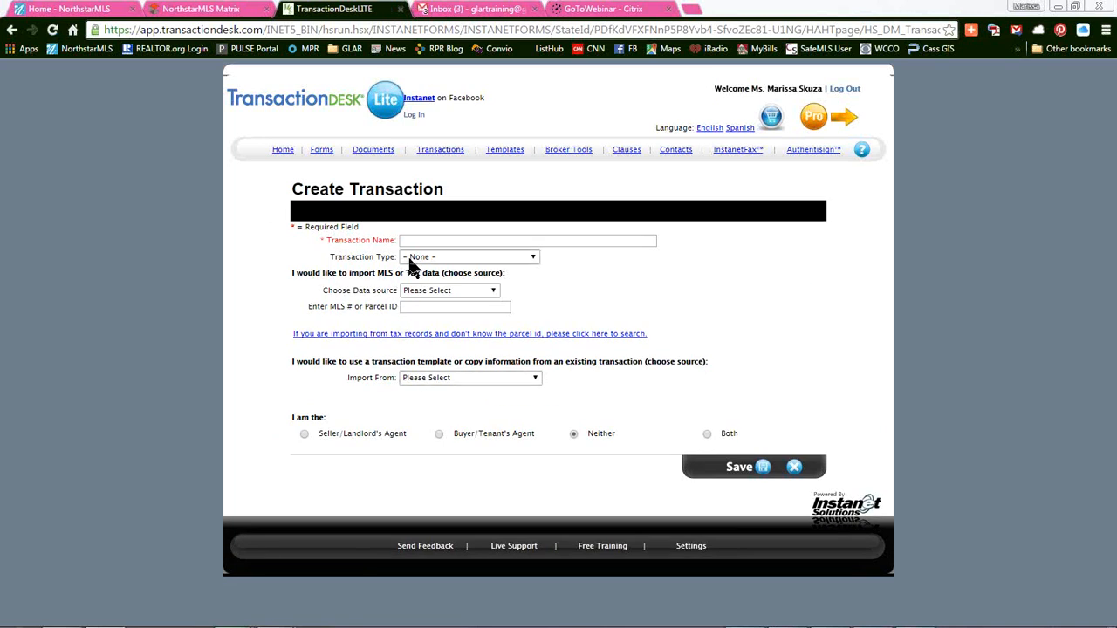
# Name the transaction "Tech Tuesday Disclosures #2", set its type to Residential Listing, and save it without importing data
pyautogui.click(480, 240)
pyautogui.write('Tech Tuesday D')
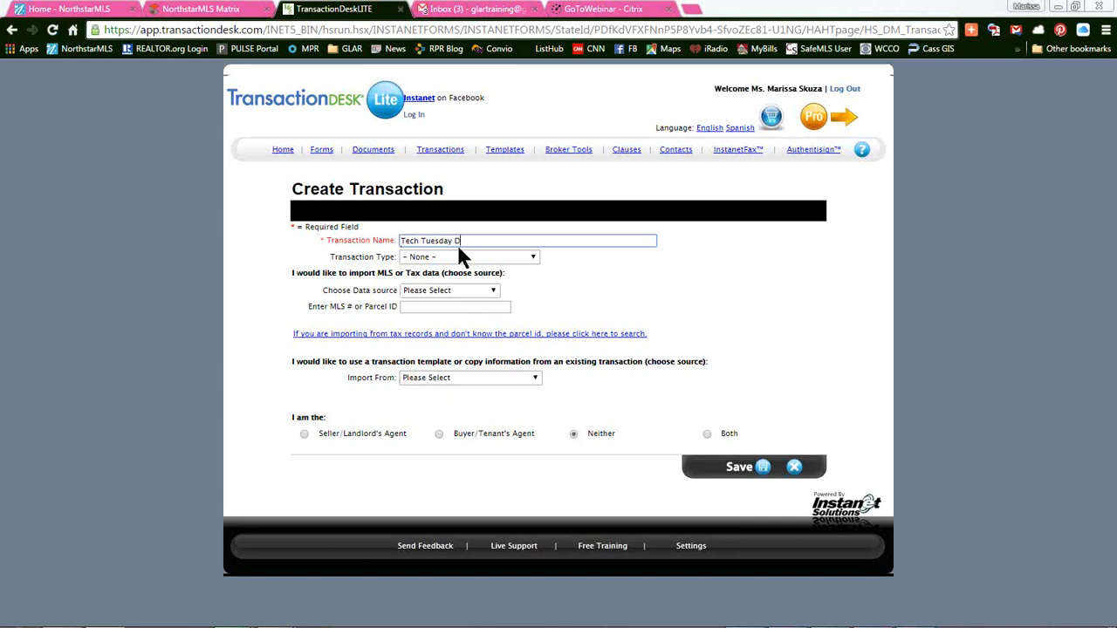
pyautogui.write('isclosures #2')
pyautogui.click(463, 256)
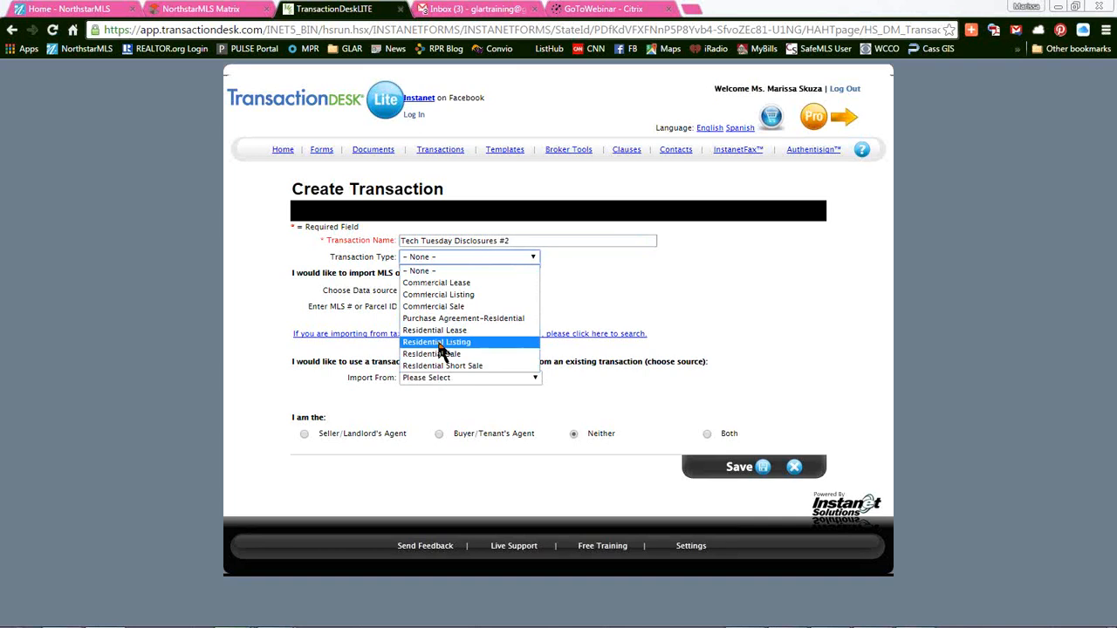
pyautogui.click(437, 341)
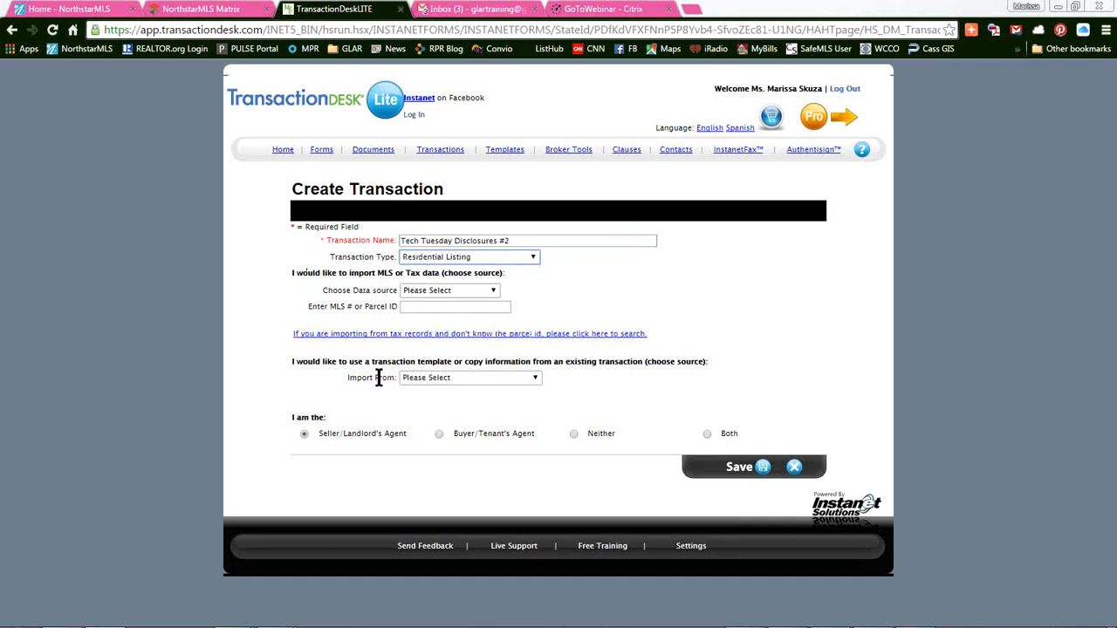
pyautogui.click(423, 290)
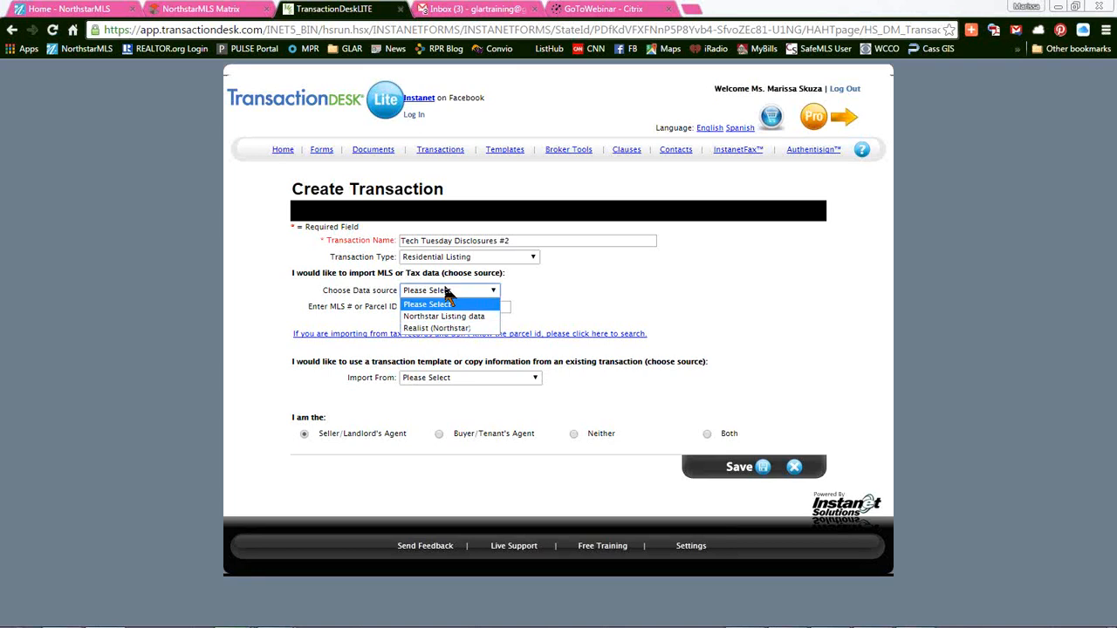
pyautogui.click(315, 396)
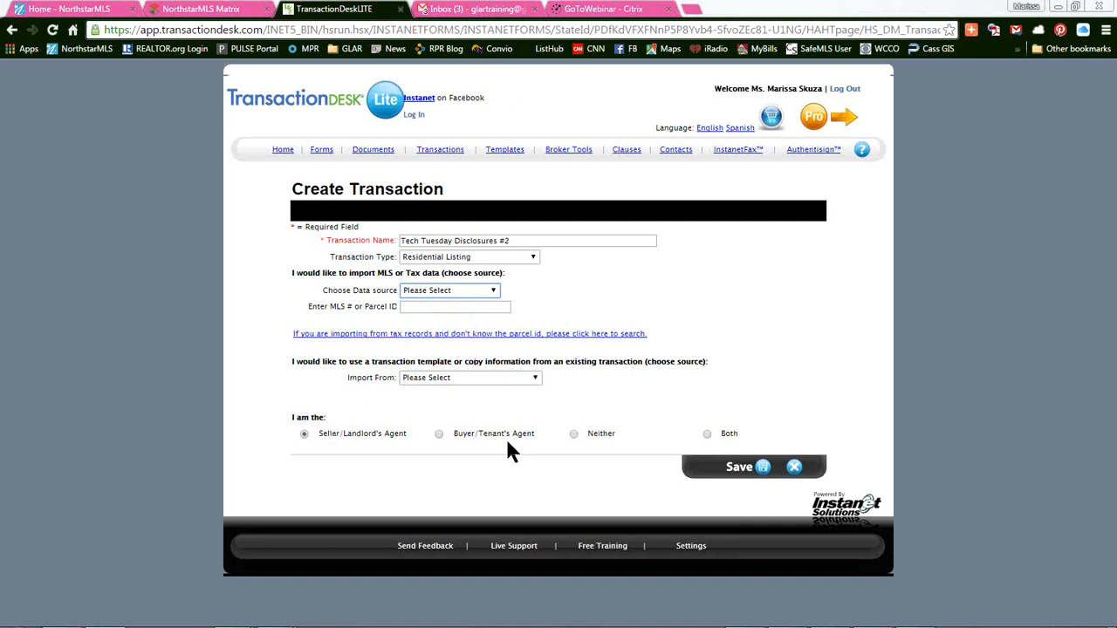
pyautogui.click(752, 470)
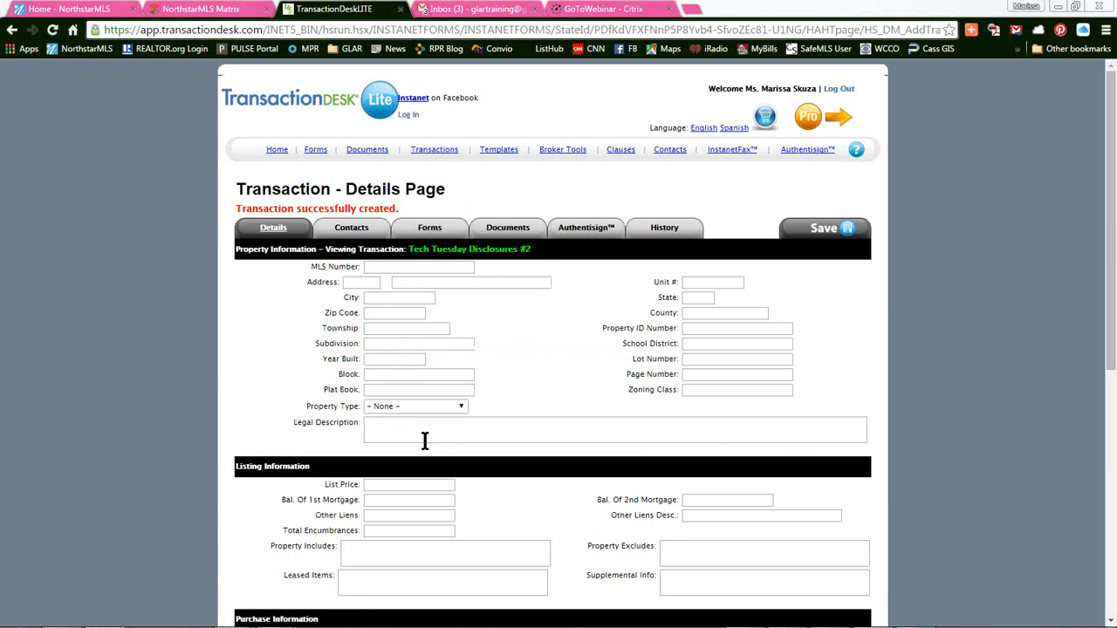
# Enter the property's street number, street name, city, state and zip code in the transaction details
pyautogui.click(358, 282)
pyautogui.press('Tab')
pyautogui.write('M')
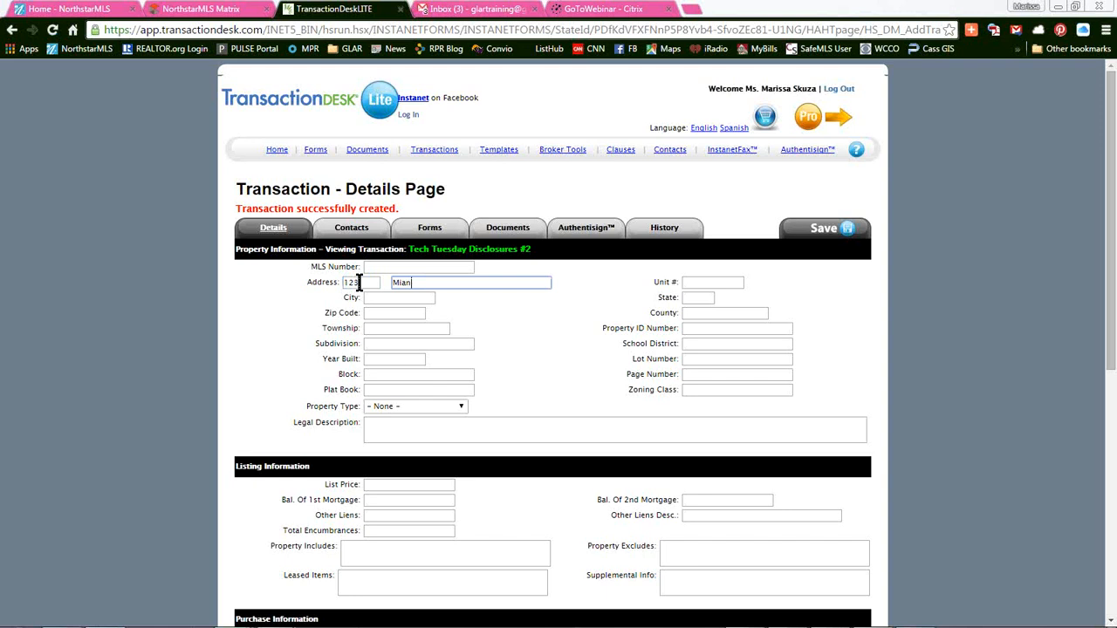
pyautogui.write('ain Street')
pyautogui.press('Tab')
pyautogui.press('Tab')
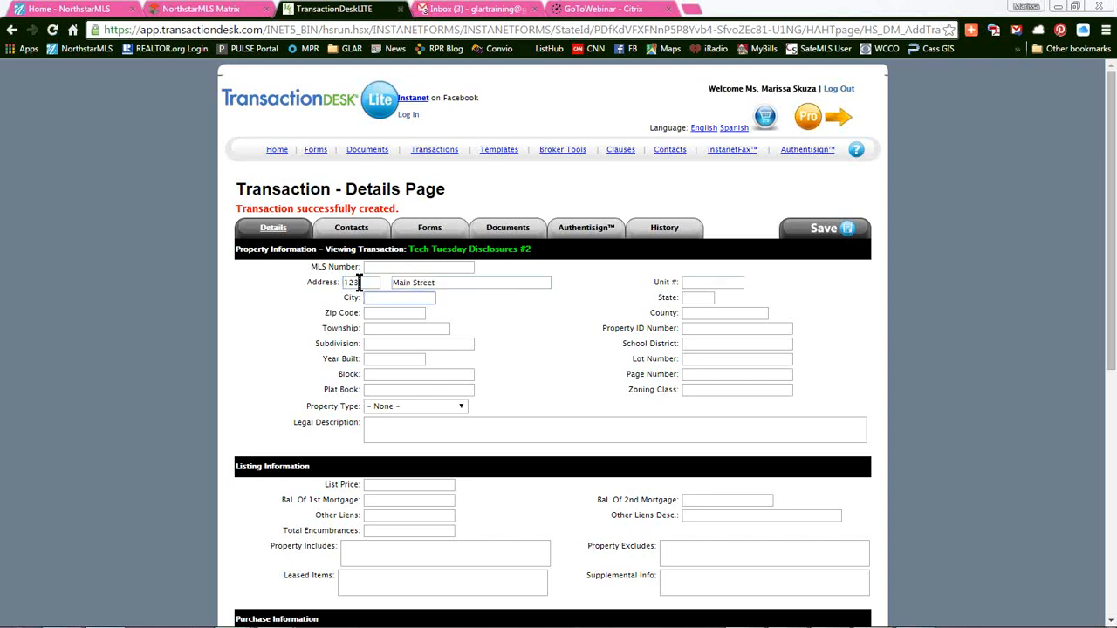
pyautogui.write('Little Falls')
pyautogui.press('Tab')
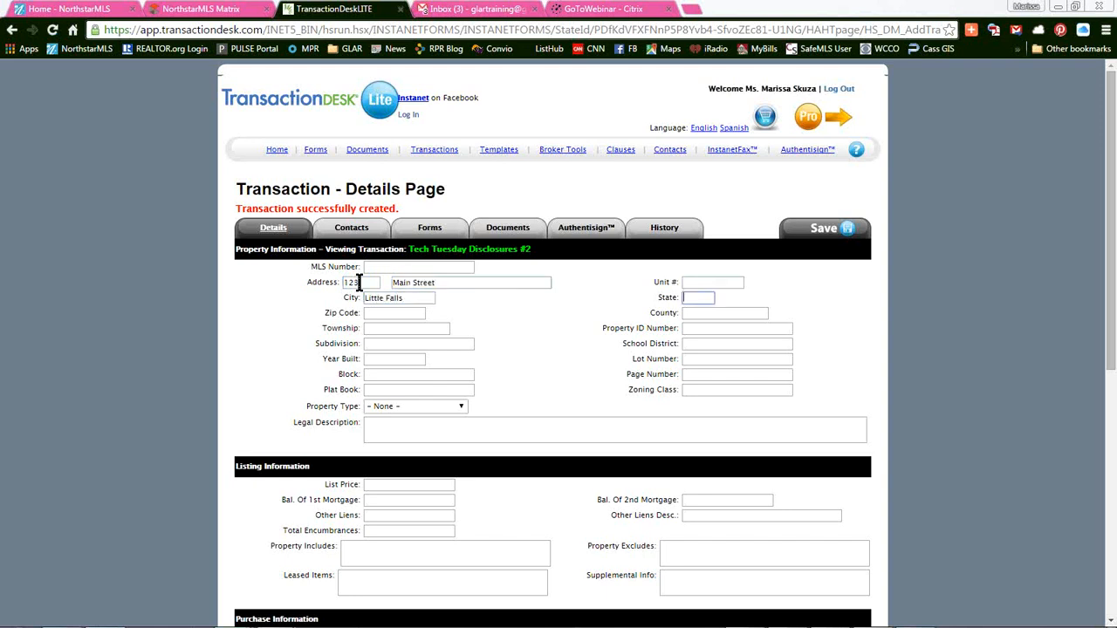
pyautogui.write('MN')
pyautogui.press('Tab')
pyautogui.write('56345')
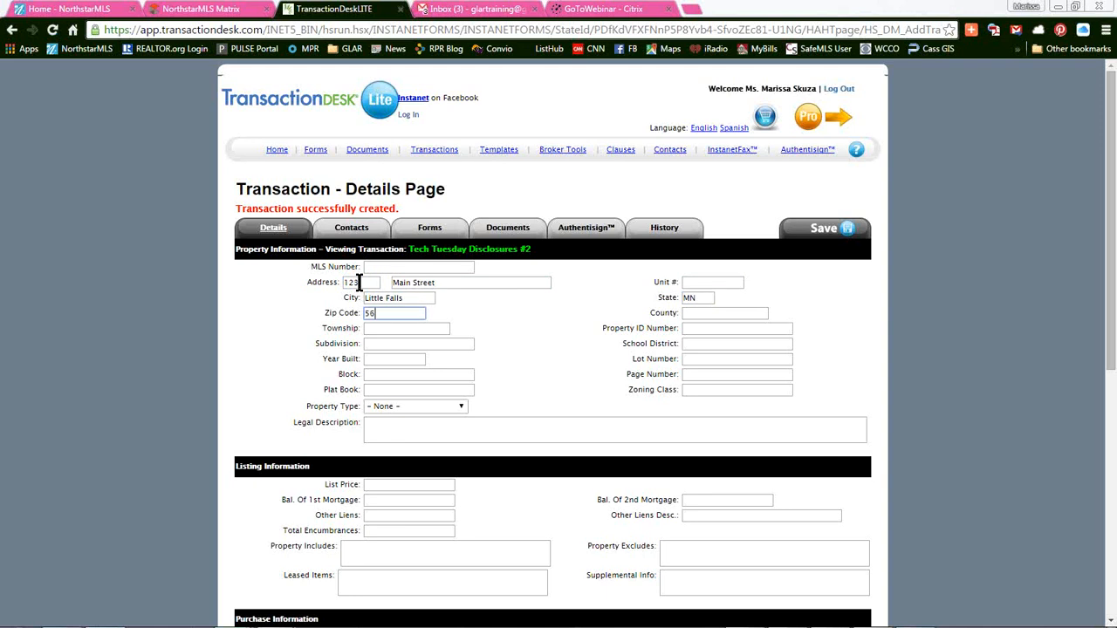
pyautogui.press('Tab')
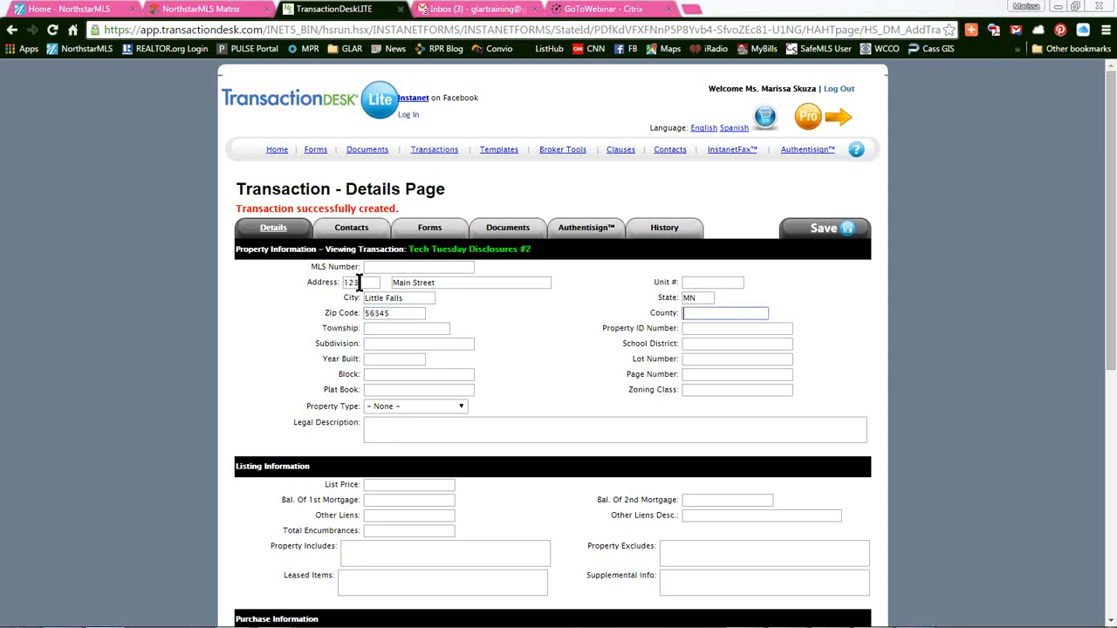
# Enter Morrison as the property's county and TBD as its legal description
pyautogui.write('MOrri')
pyautogui.press('BackSpace')
pyautogui.press('BackSpace')
pyautogui.press('BackSpace')
pyautogui.press('BackSpace')
pyautogui.write('orrison')
pyautogui.press('Tab')
pyautogui.click(378, 428)
pyautogui.write('T')
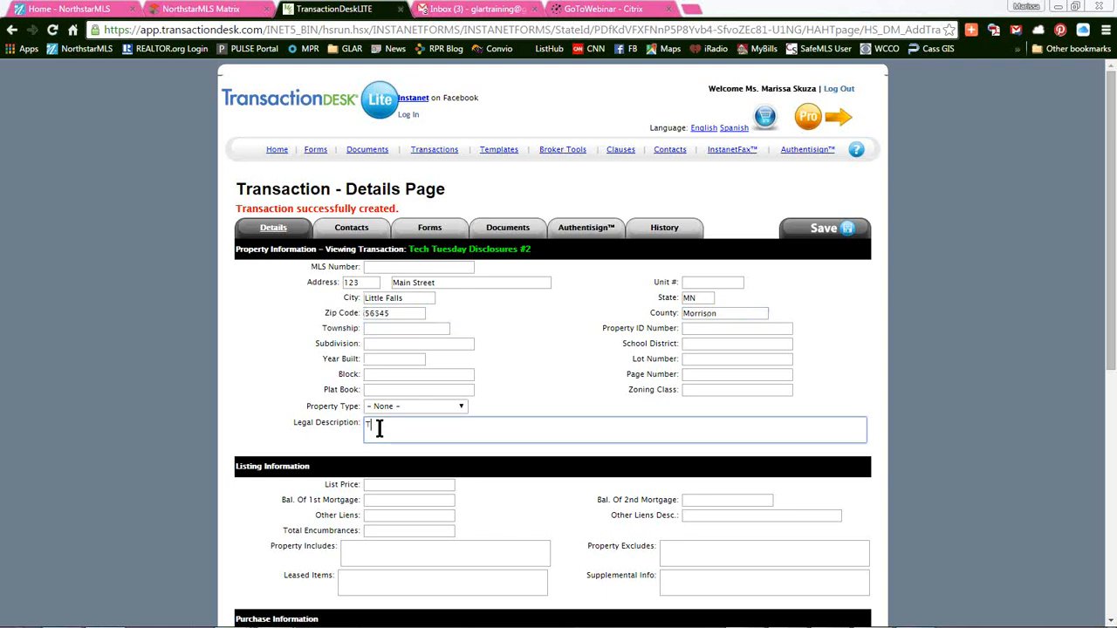
pyautogui.write('BD')
# Set the list price to 123456 and the list date to 04/17/2015, and save the property details
pyautogui.scroll(-2, 424, 404)
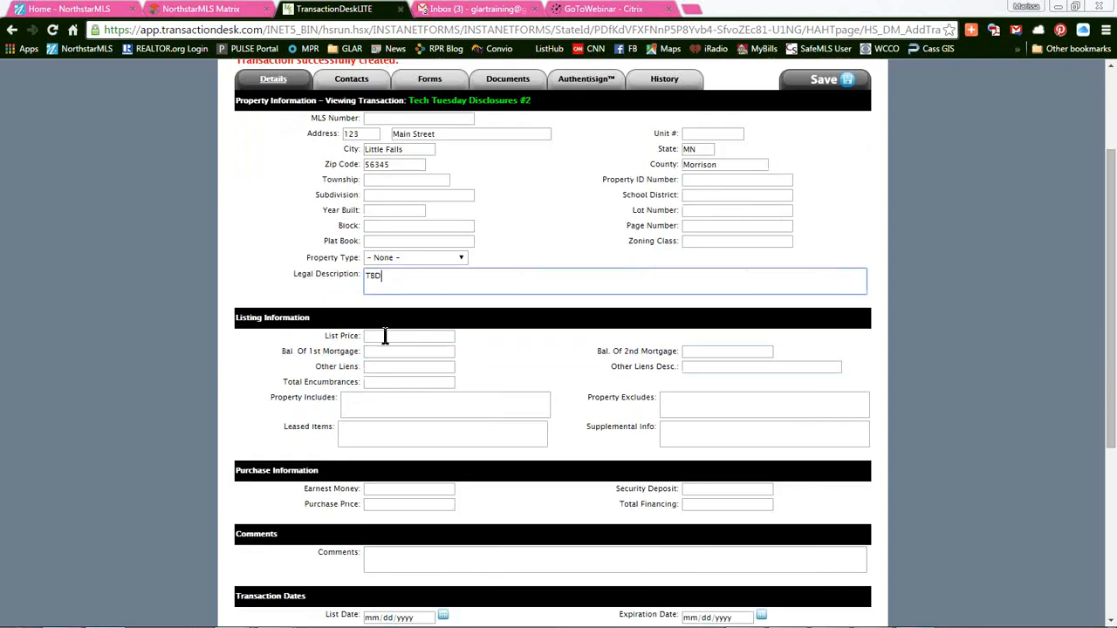
pyautogui.click(388, 336)
pyautogui.write('123456')
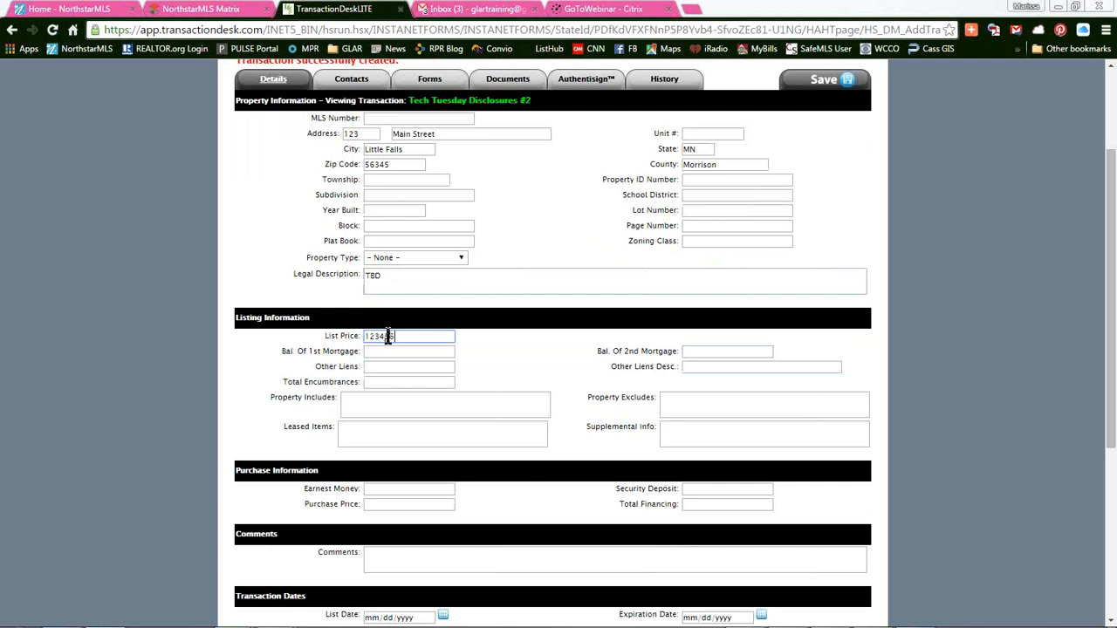
pyautogui.scroll(-3, 366, 384)
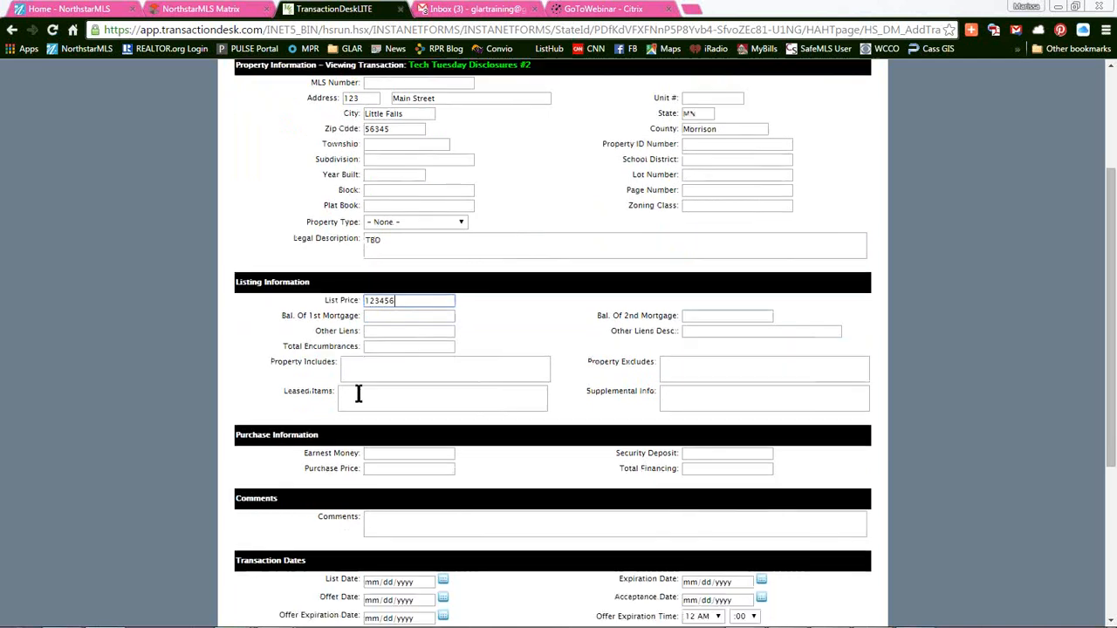
pyautogui.click(443, 382)
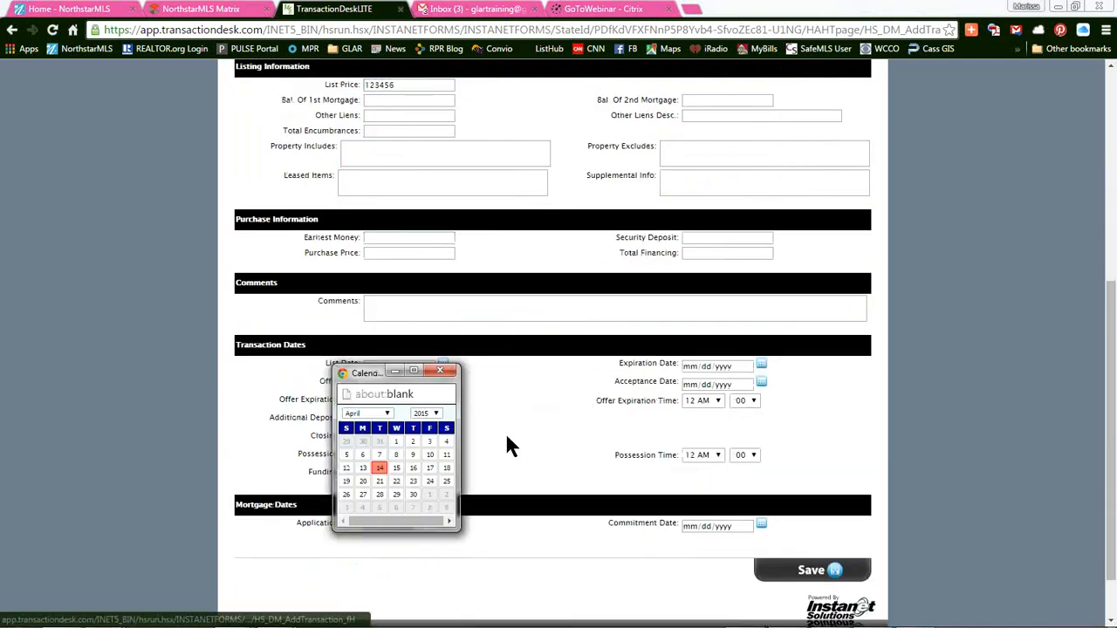
pyautogui.click(430, 469)
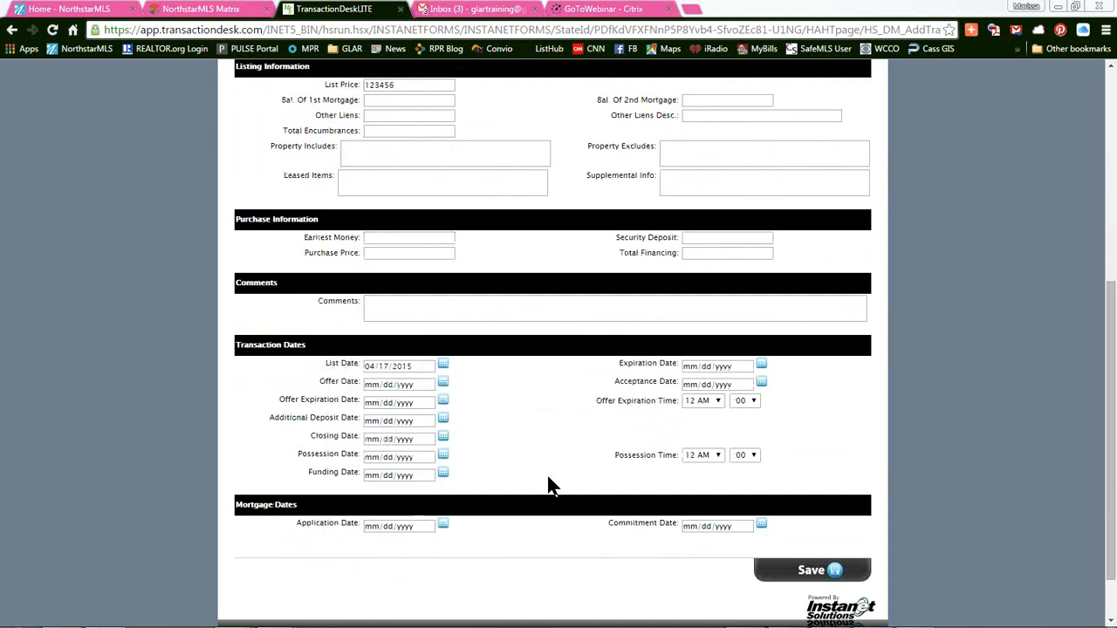
pyautogui.scroll(2, 585, 489)
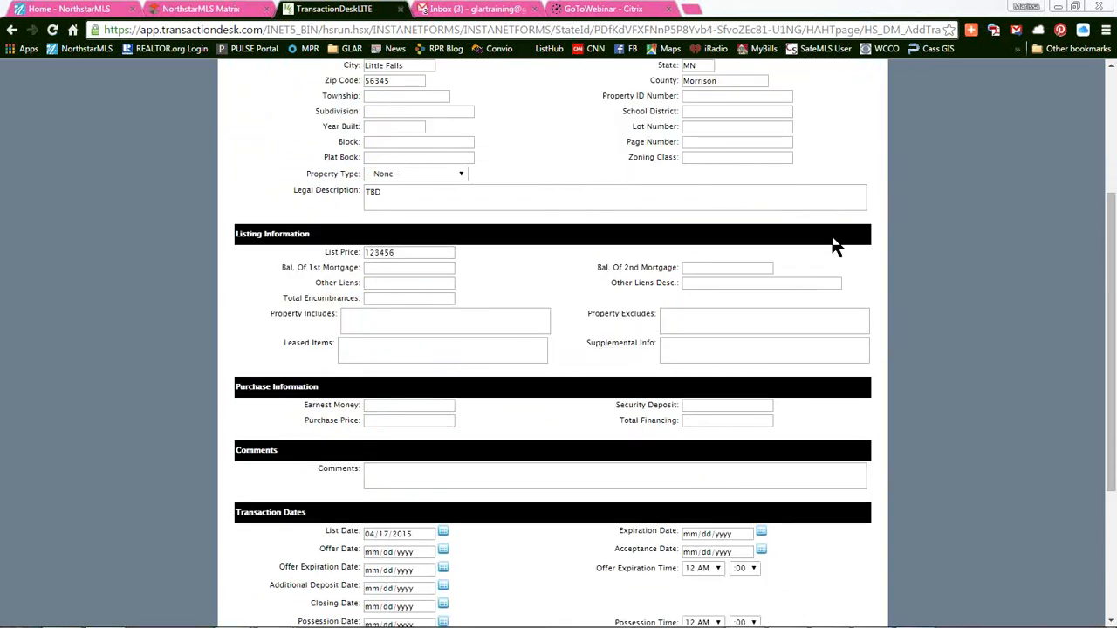
pyautogui.scroll(3, 838, 246)
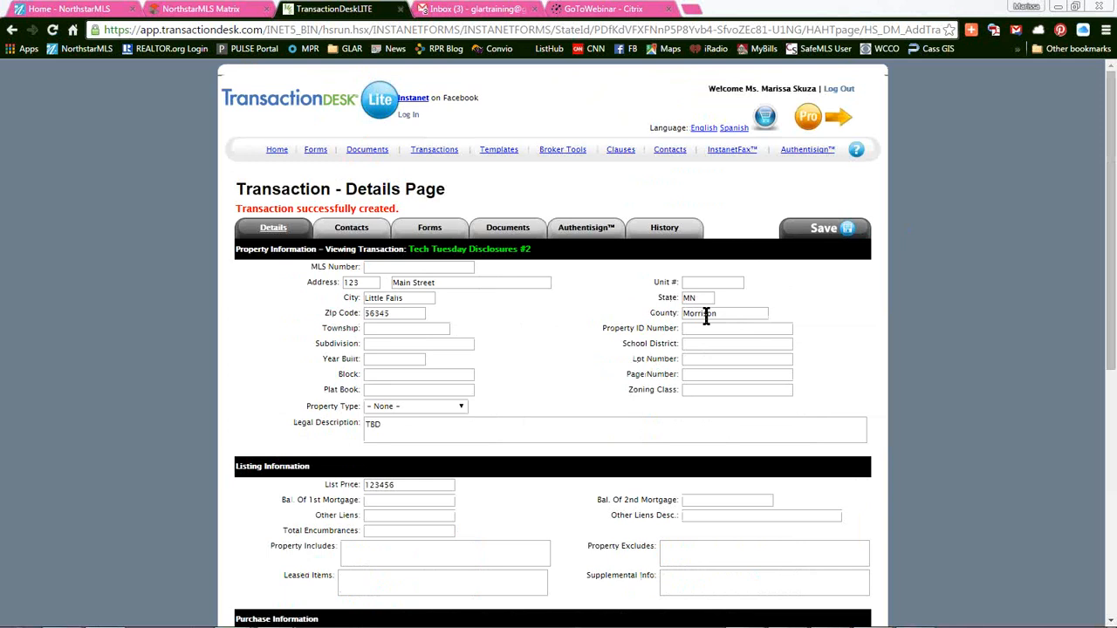
pyautogui.click(840, 232)
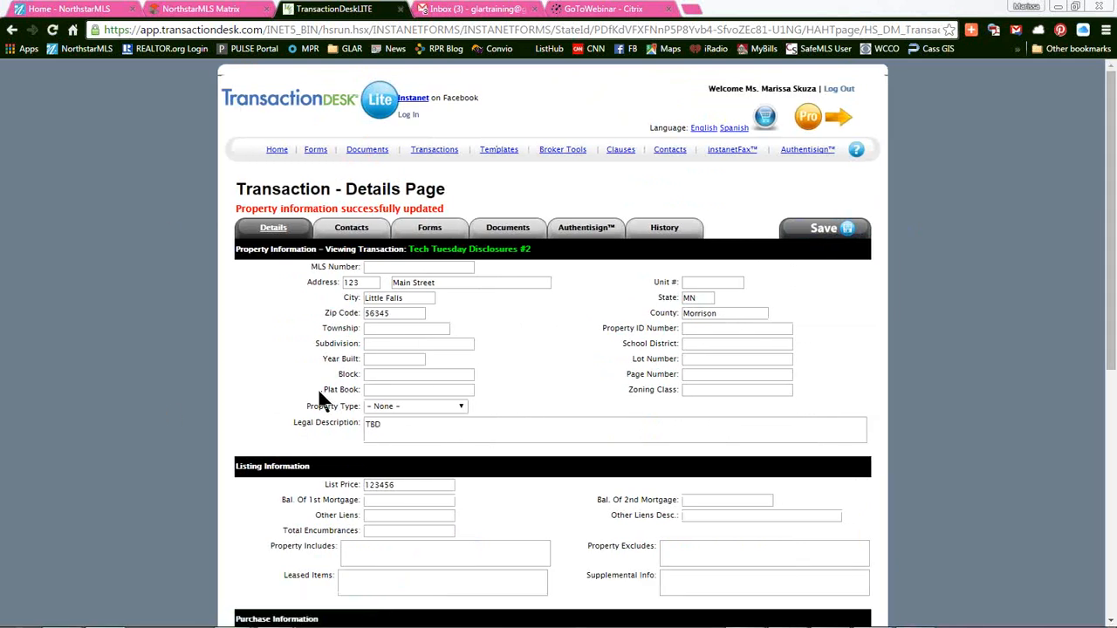
# Start adding a contact to the transaction with Seller as the contact type
pyautogui.click(352, 230)
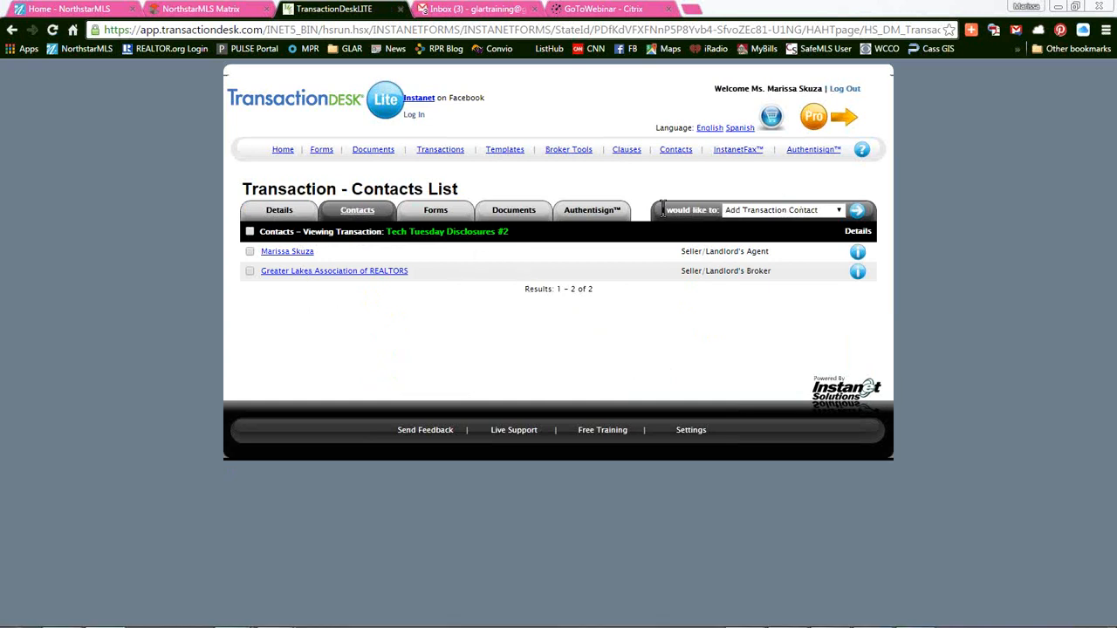
pyautogui.click(859, 212)
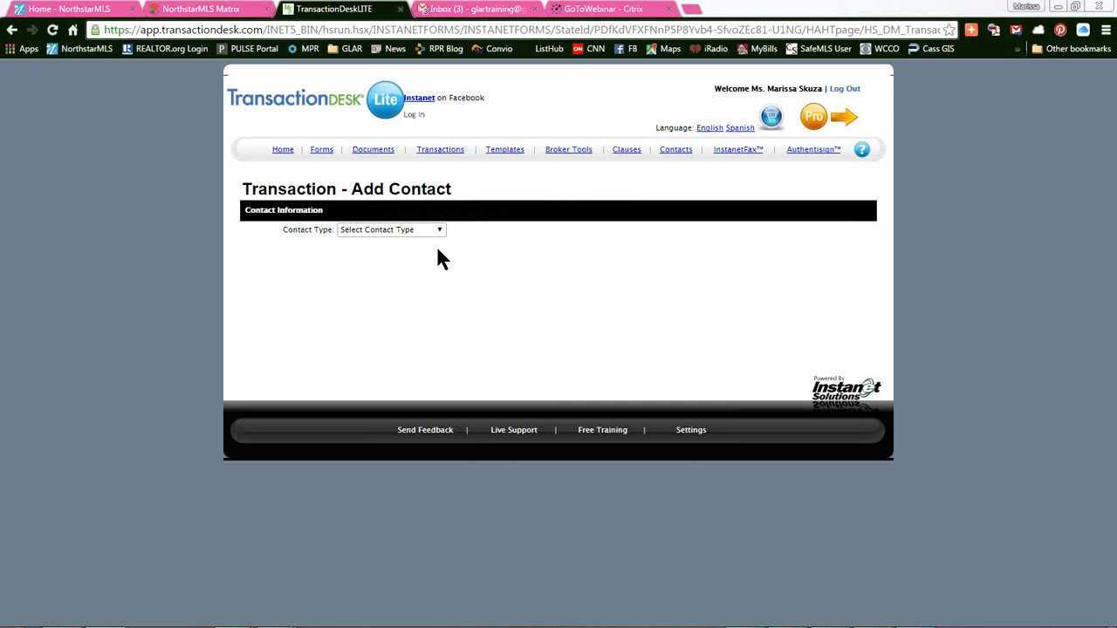
pyautogui.click(434, 231)
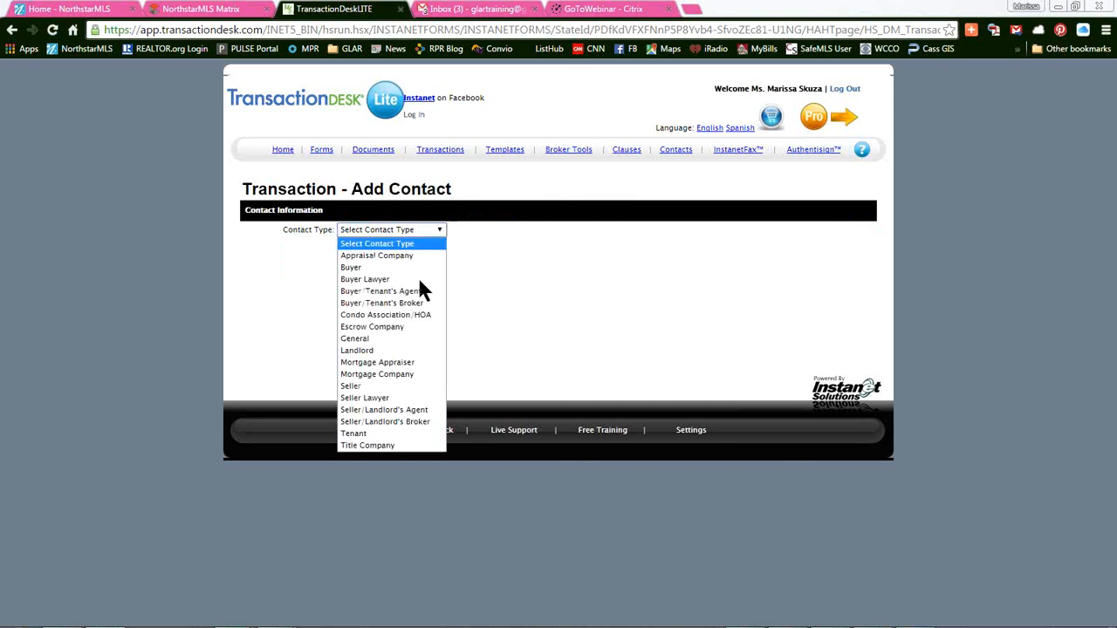
pyautogui.click(391, 384)
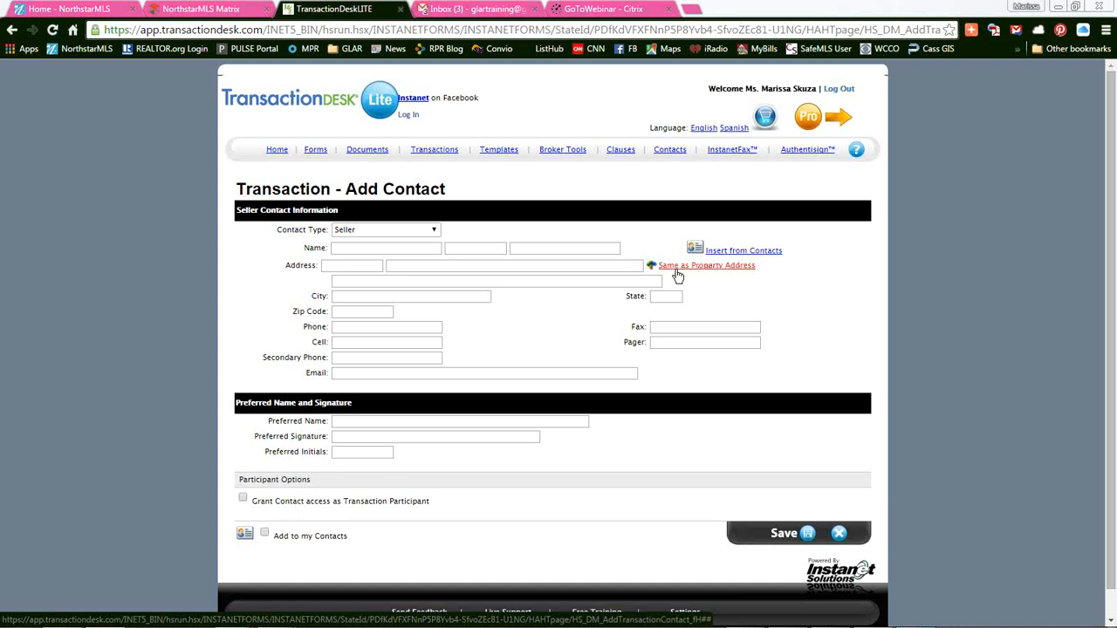
# Copy the property address into the seller's contact details and look at the list of saved contacts
pyautogui.click(727, 269)
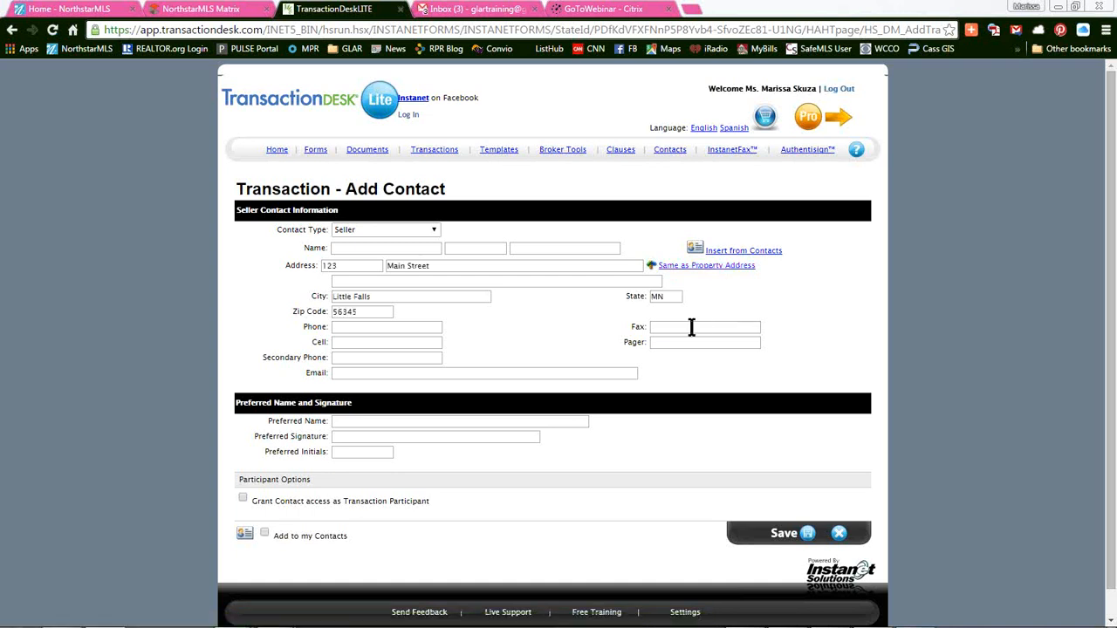
pyautogui.click(744, 251)
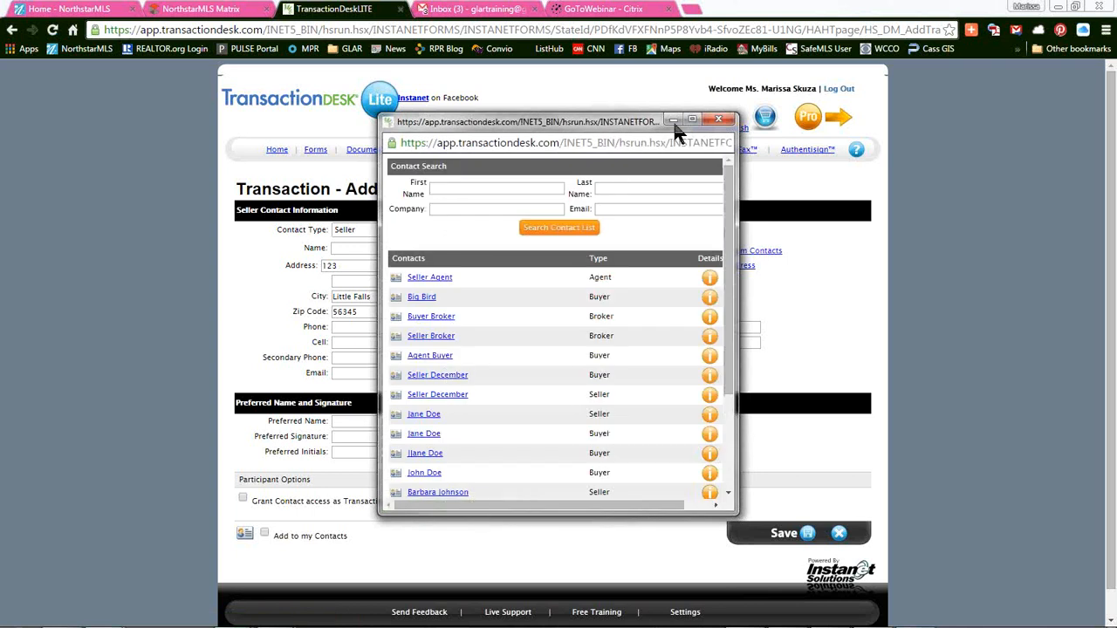
pyautogui.click(718, 120)
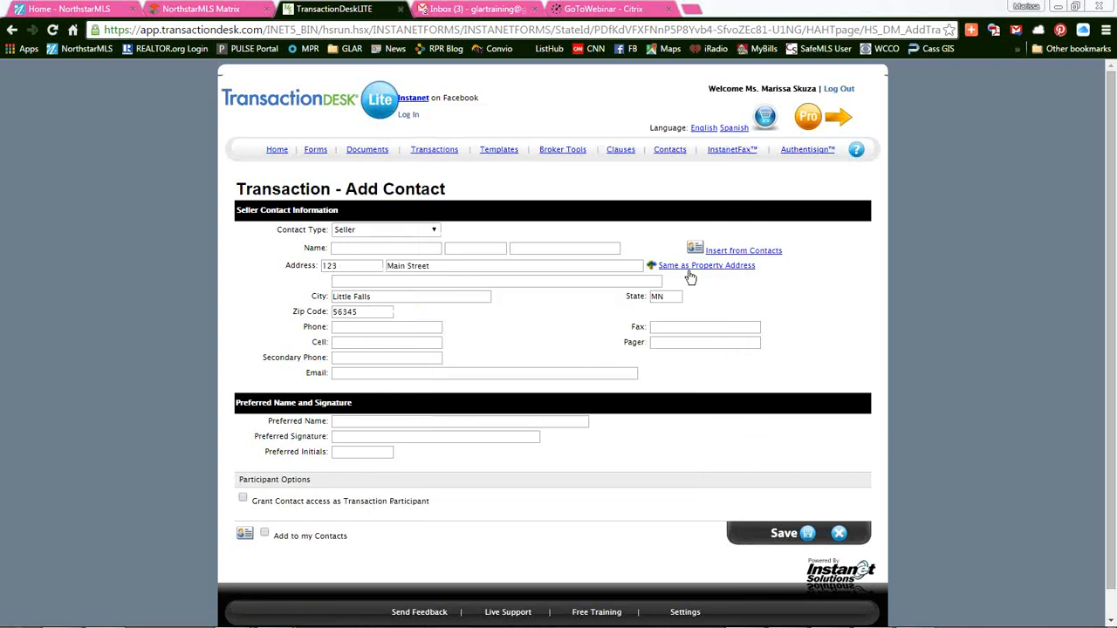
# Search the saved contacts by the seller's first name and insert the matching contact into the seller form
pyautogui.click(733, 250)
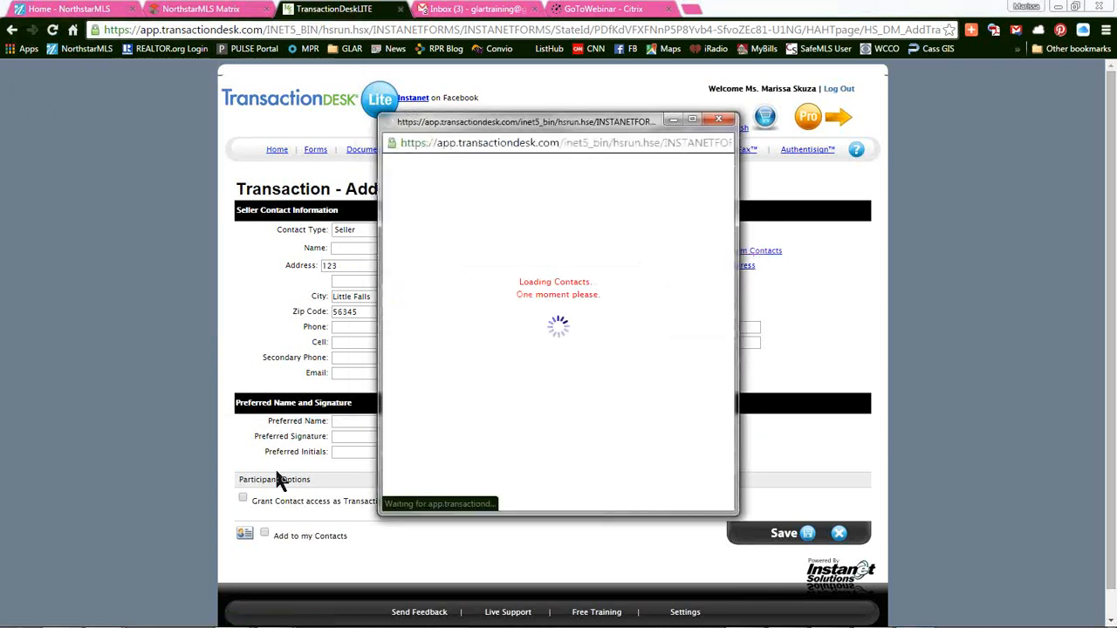
pyautogui.click(458, 188)
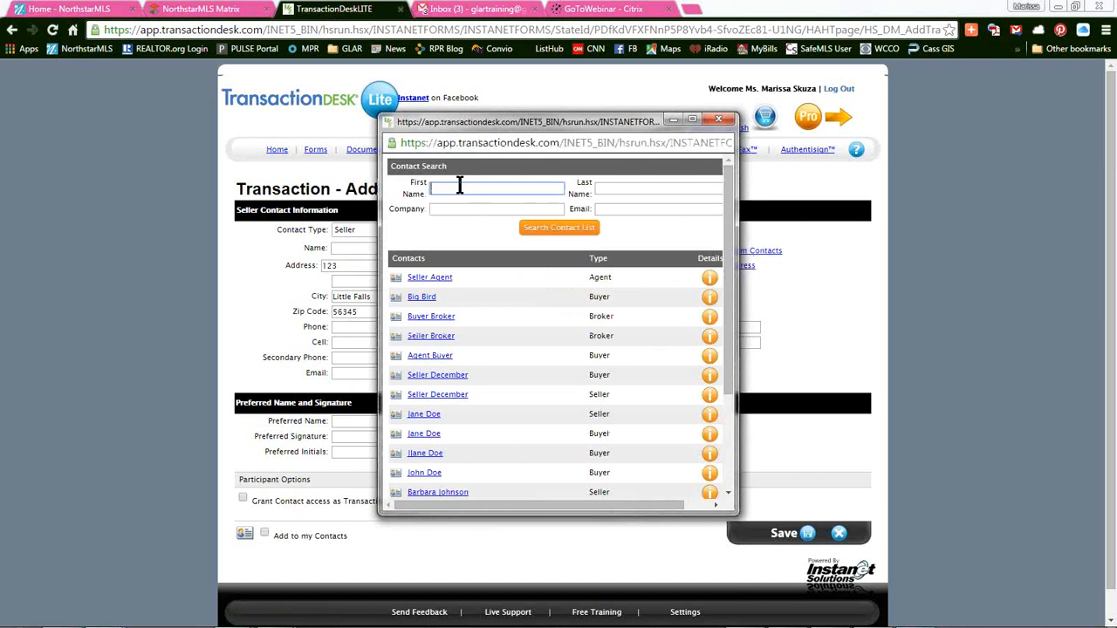
pyautogui.write('One')
pyautogui.click(528, 228)
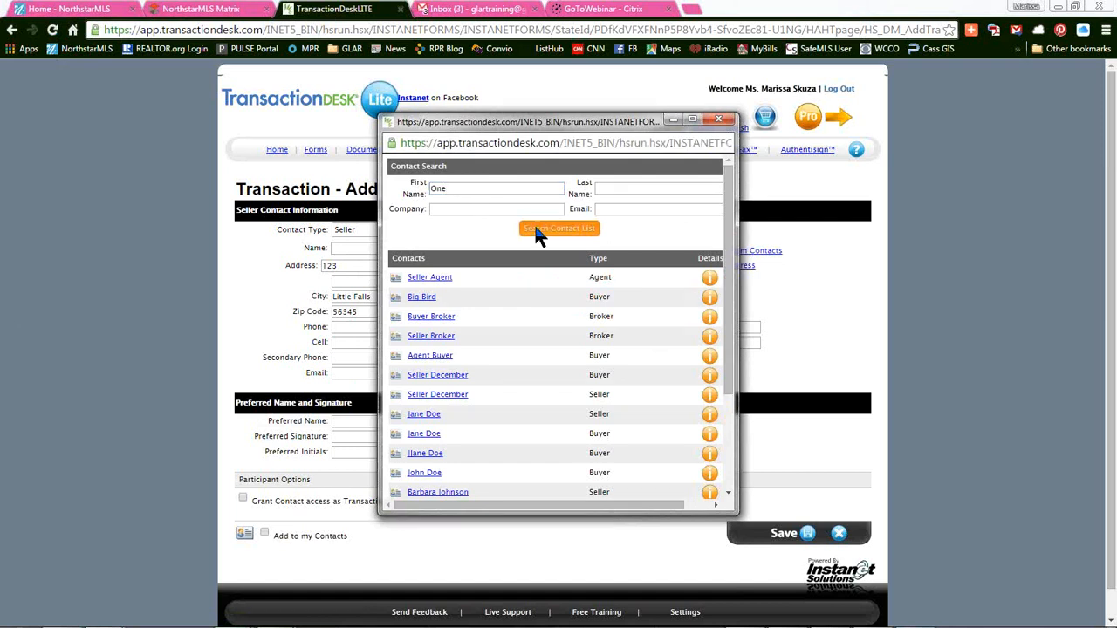
pyautogui.click(426, 278)
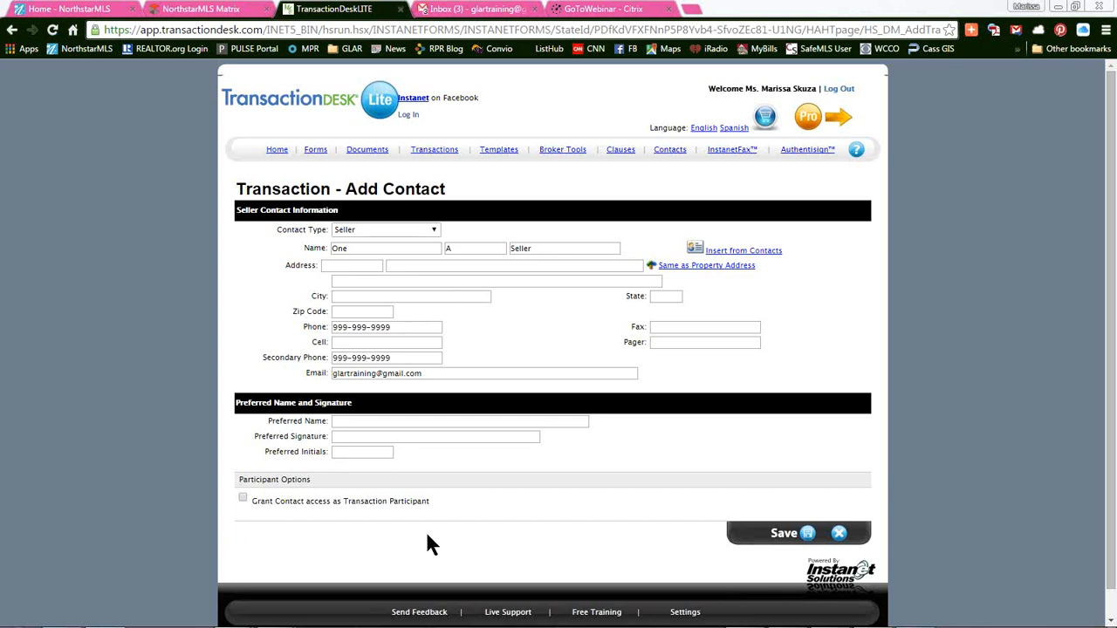
# Save the first seller and start a second transaction contact of type Seller, copying in the property address
pyautogui.click(766, 537)
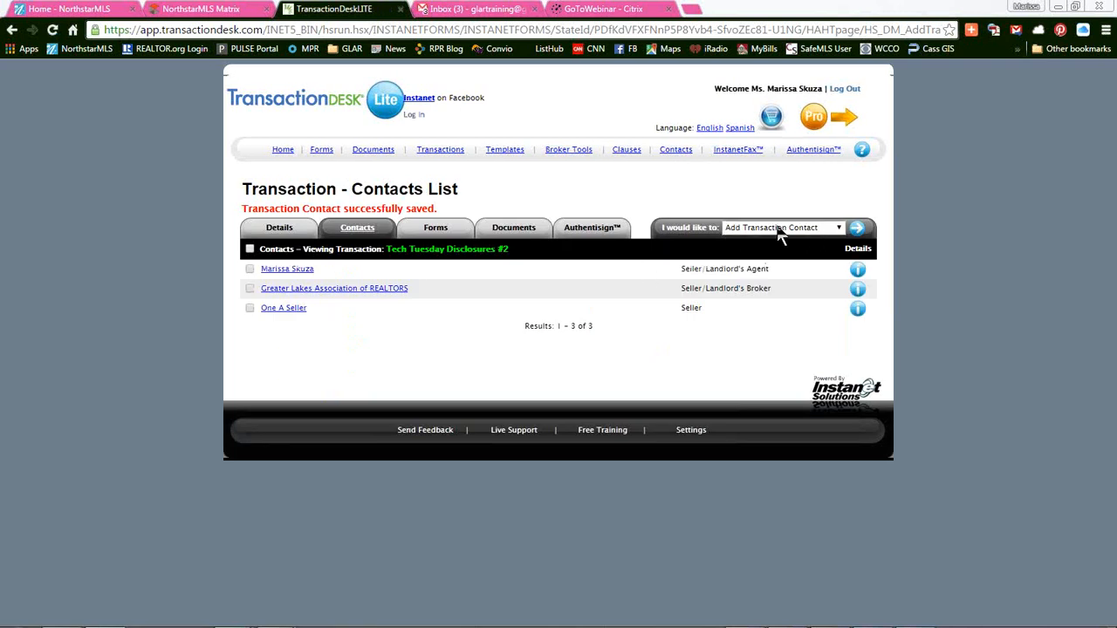
pyautogui.click(858, 229)
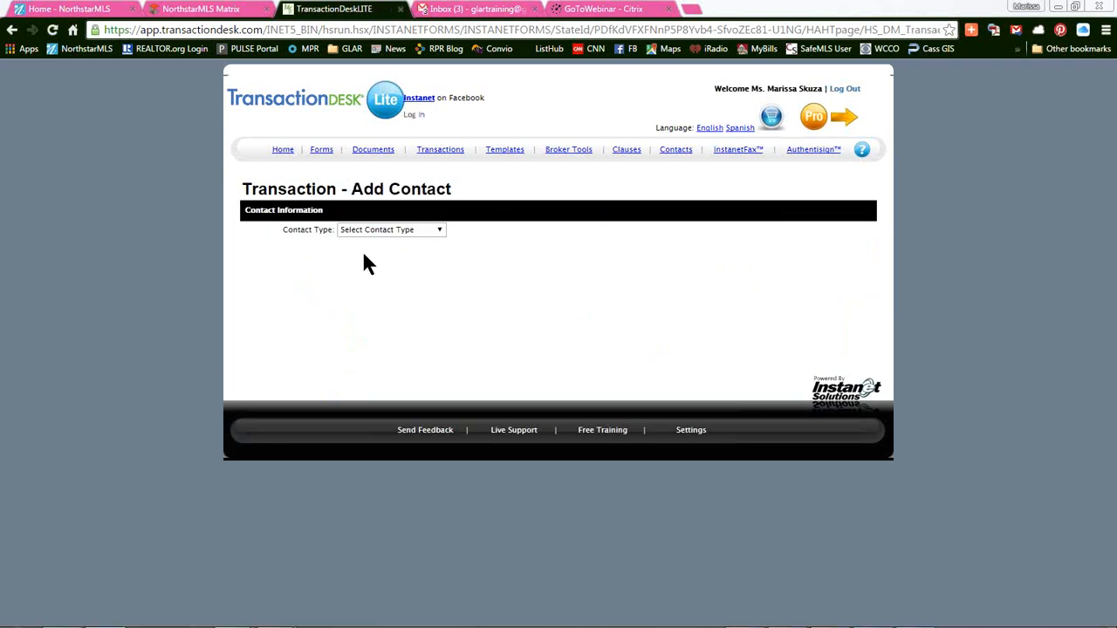
pyautogui.click(376, 229)
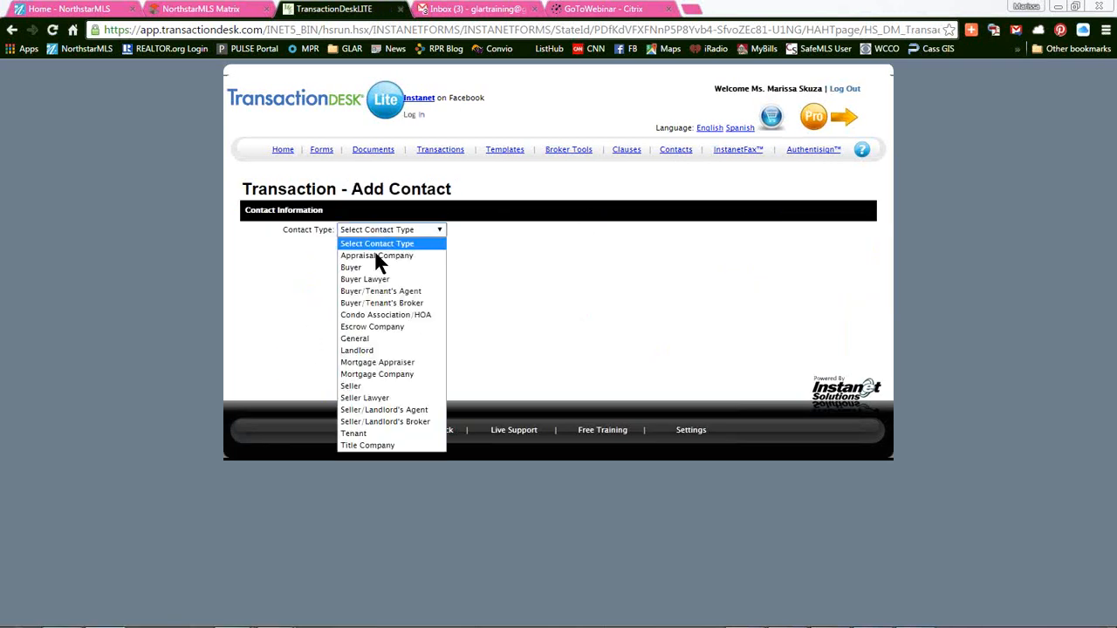
pyautogui.click(374, 387)
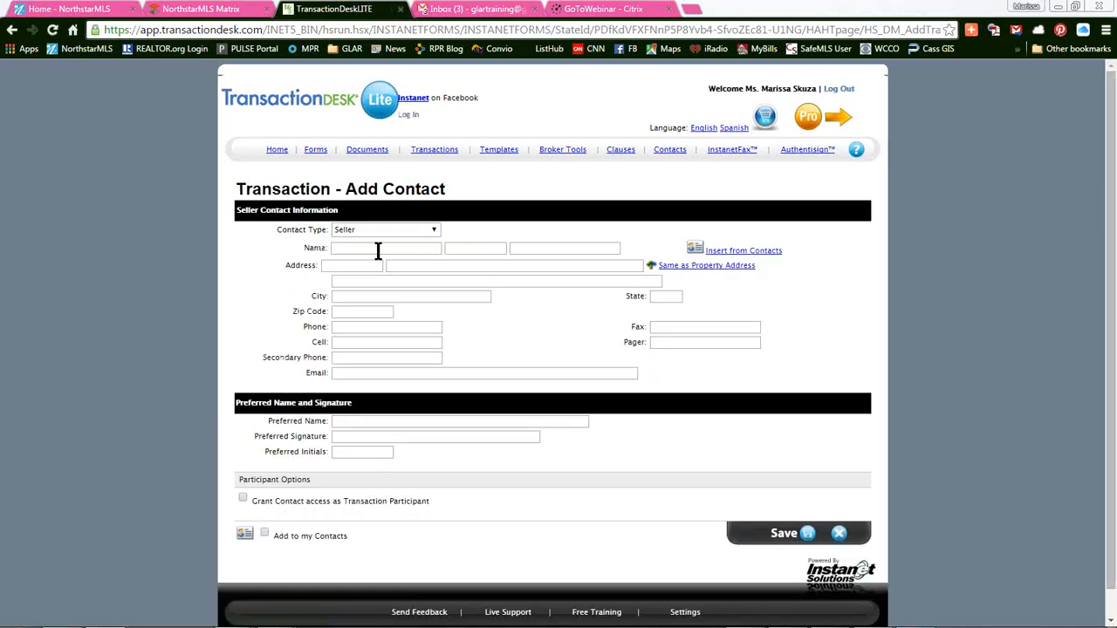
pyautogui.click(718, 266)
# Search the saved contacts by the second seller's first name, insert the first matching seller, and save the contact
pyautogui.click(748, 253)
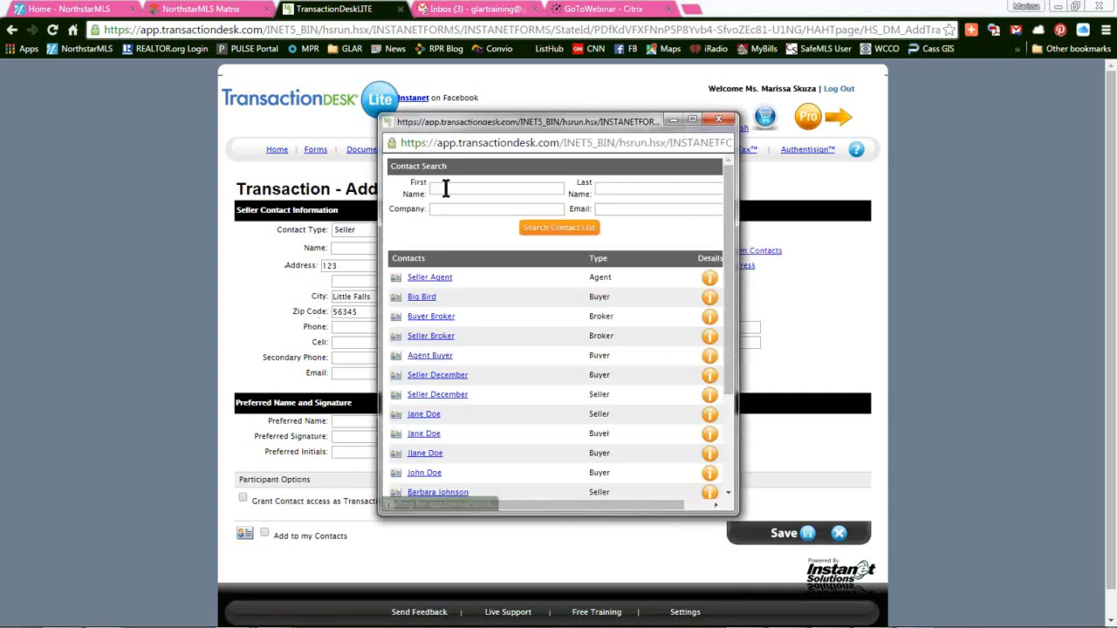
pyautogui.click(450, 193)
pyautogui.write('Two')
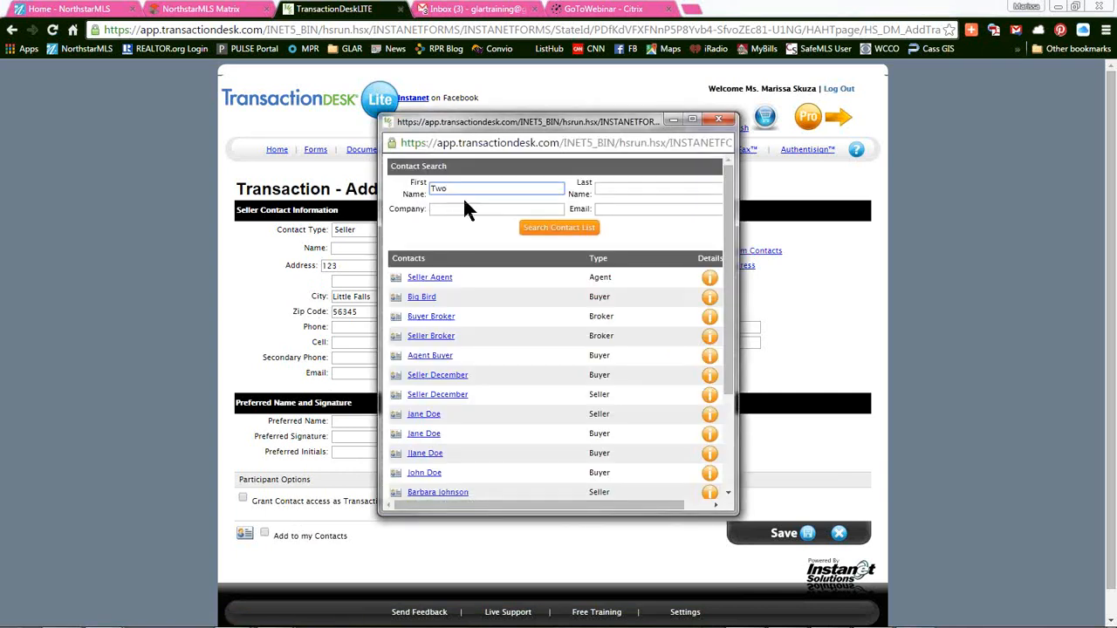
pyautogui.click(548, 229)
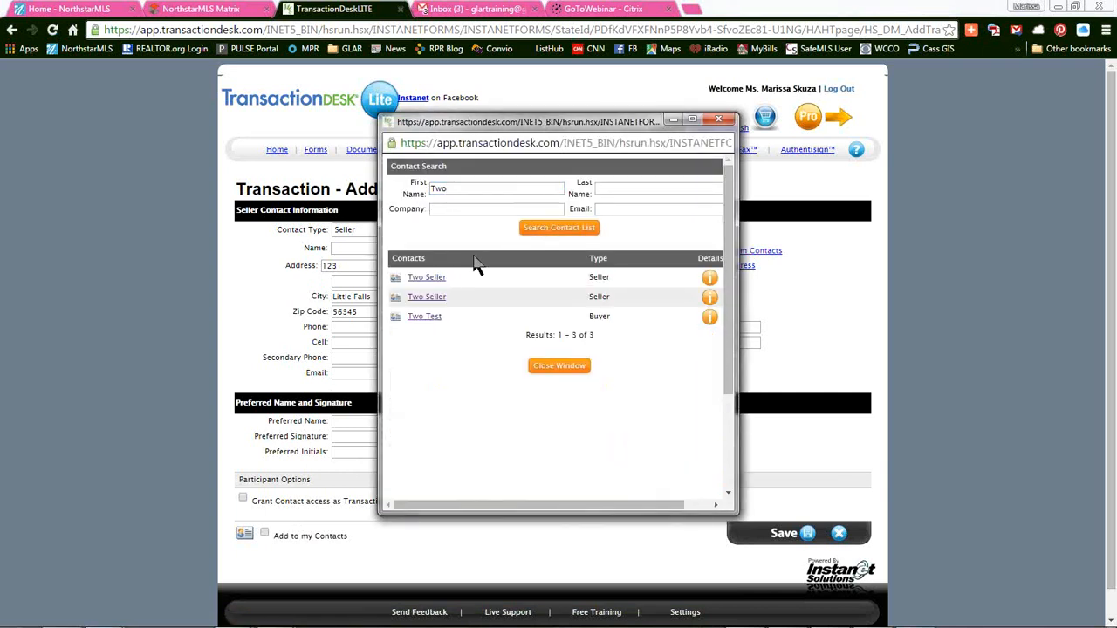
pyautogui.click(433, 278)
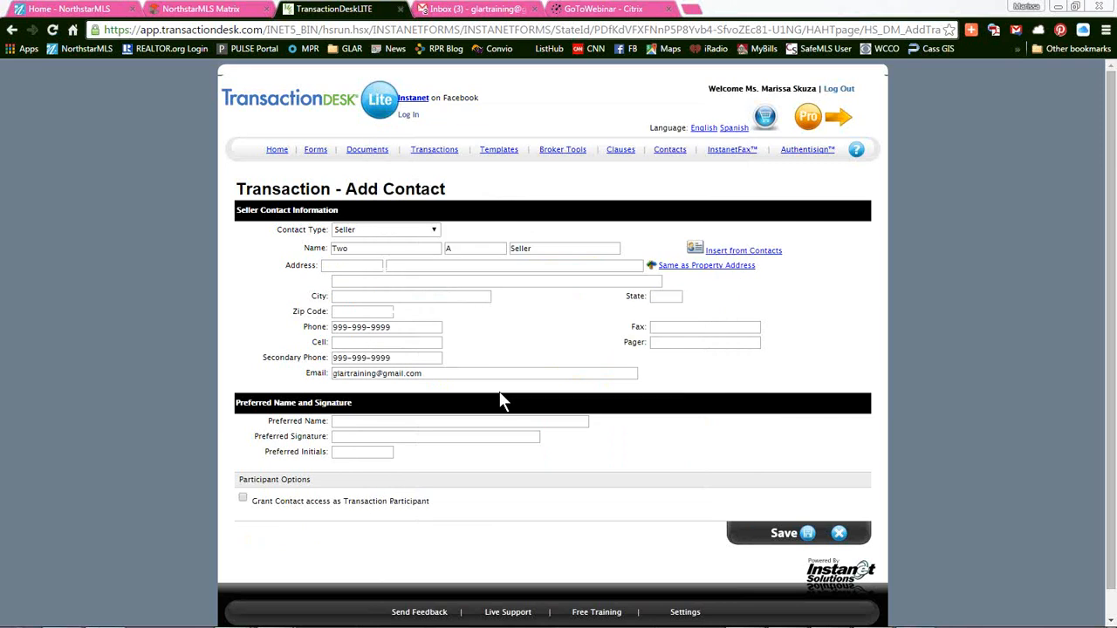
pyautogui.click(796, 536)
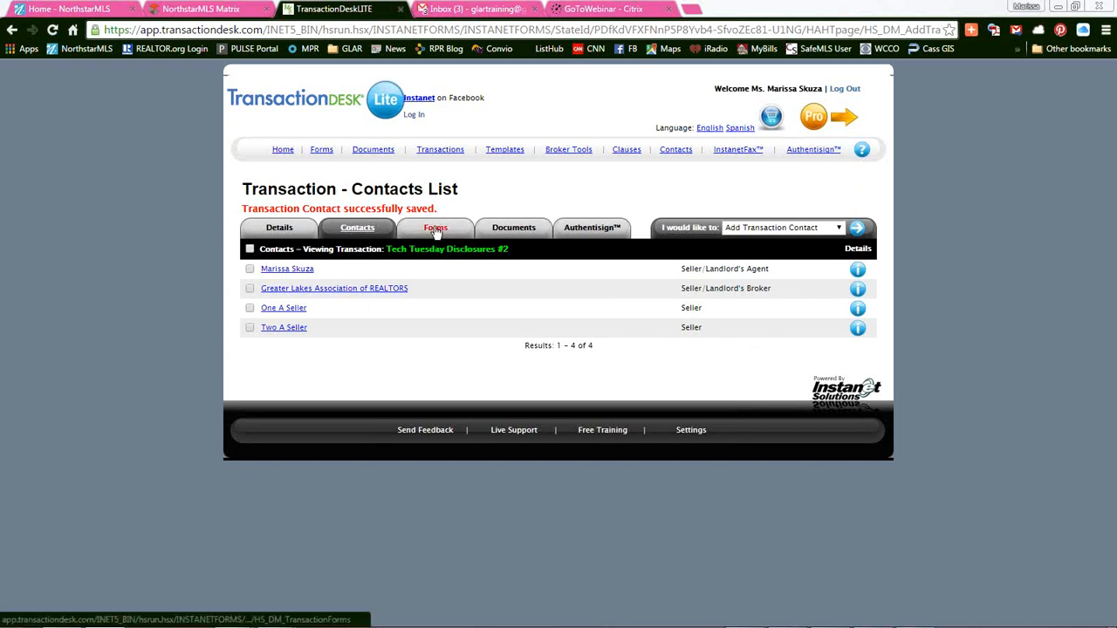
# Delete all forms currently attached to the transaction
pyautogui.click(436, 229)
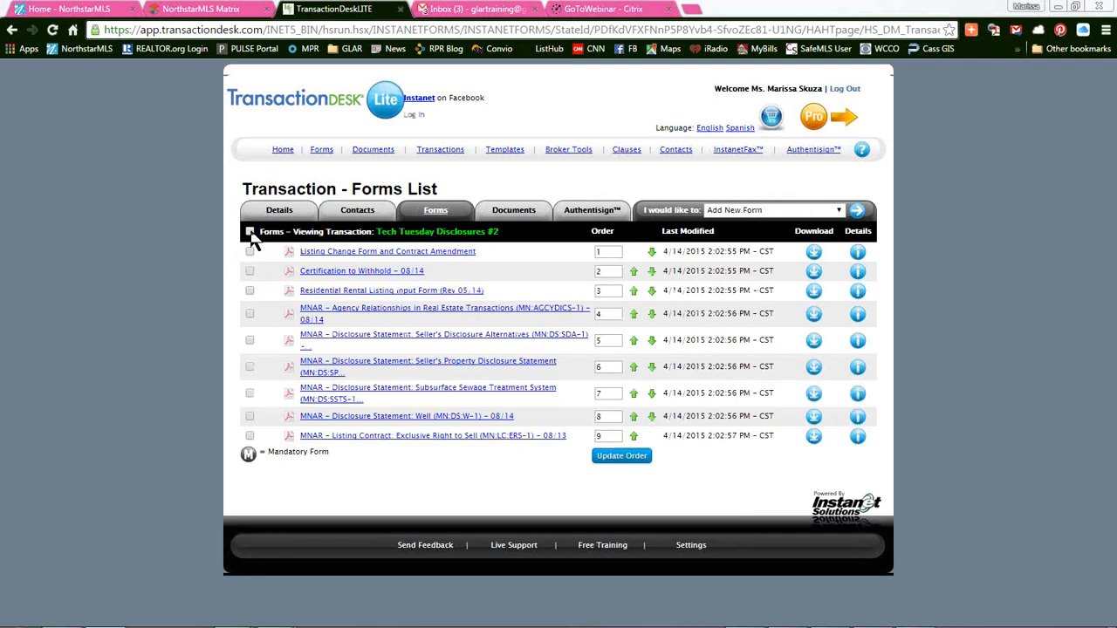
pyautogui.click(250, 231)
pyautogui.click(798, 210)
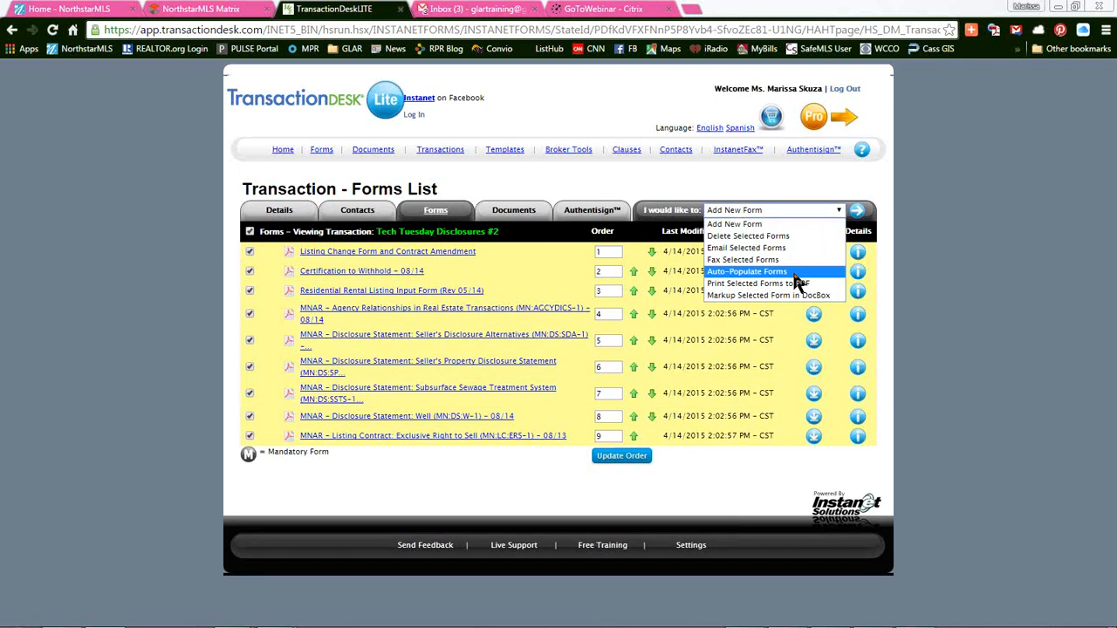
pyautogui.click(786, 238)
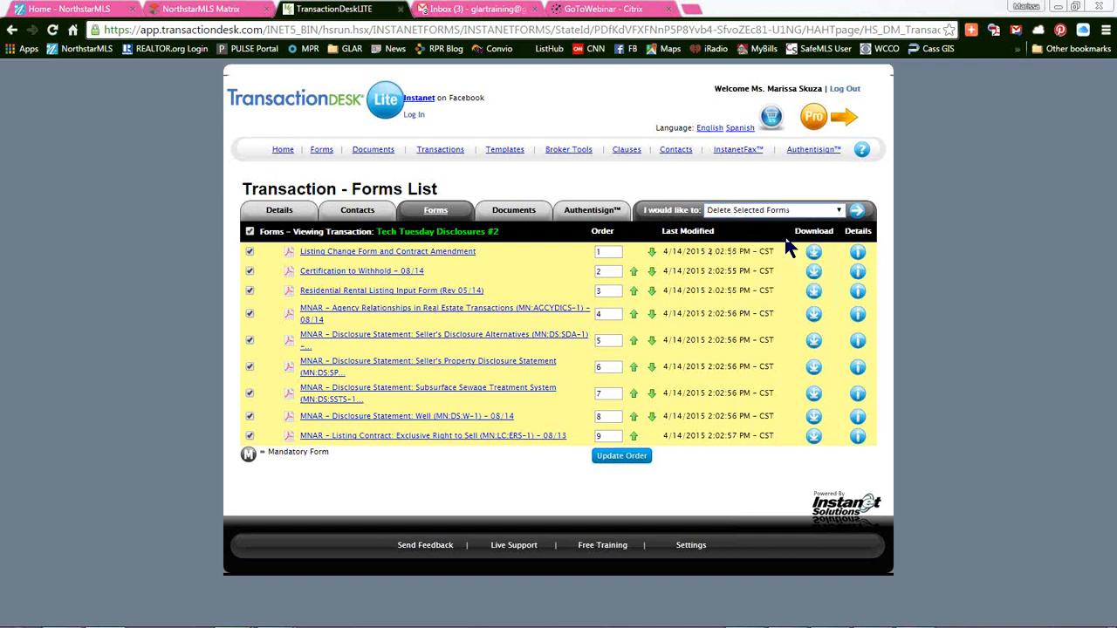
pyautogui.click(856, 214)
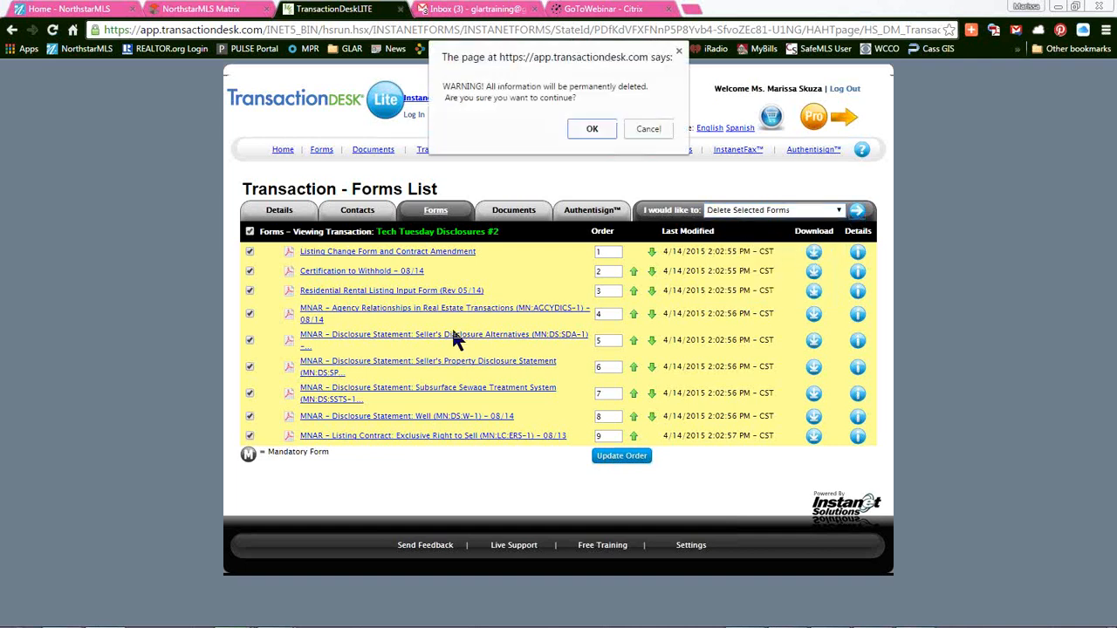
pyautogui.click(590, 122)
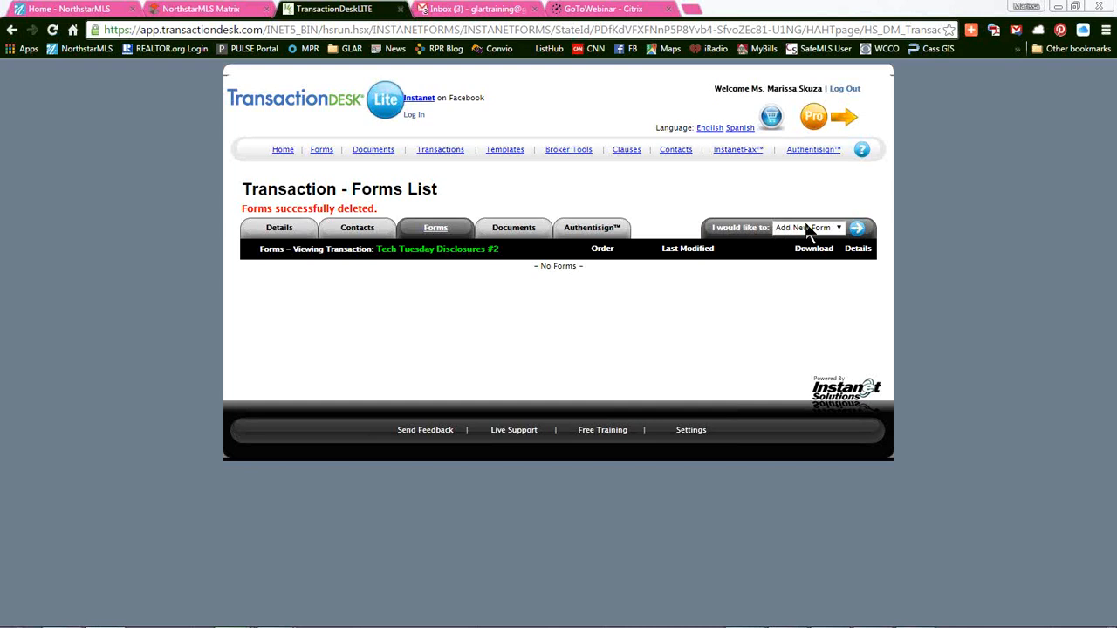
# In the individual MNAR - MN Residential Forms, select the Seller's Property, Subsurface Sewage Treatment System and Well disclosure statements for adding to the transaction
pyautogui.click(860, 230)
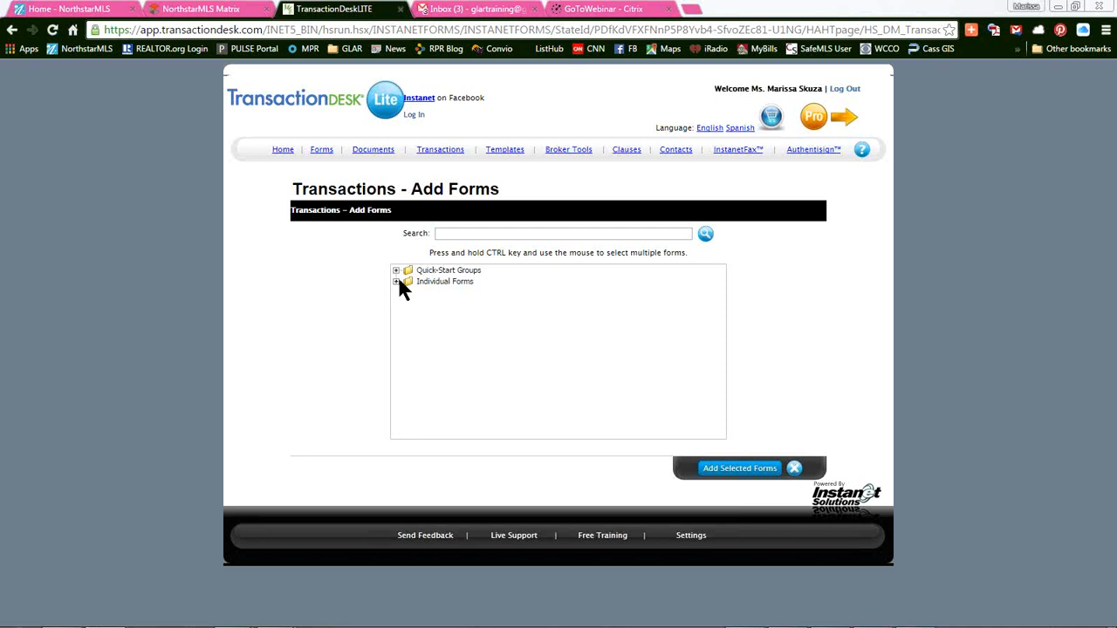
pyautogui.click(396, 282)
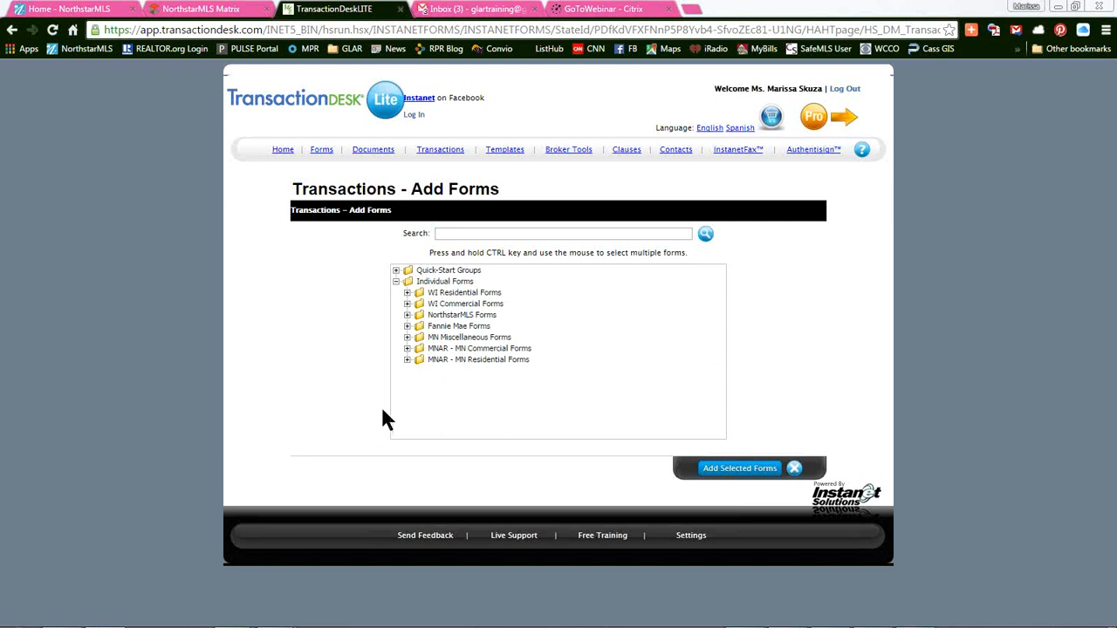
pyautogui.click(406, 360)
pyautogui.scroll(-2, 539, 410)
pyautogui.scroll(-8, 539, 411)
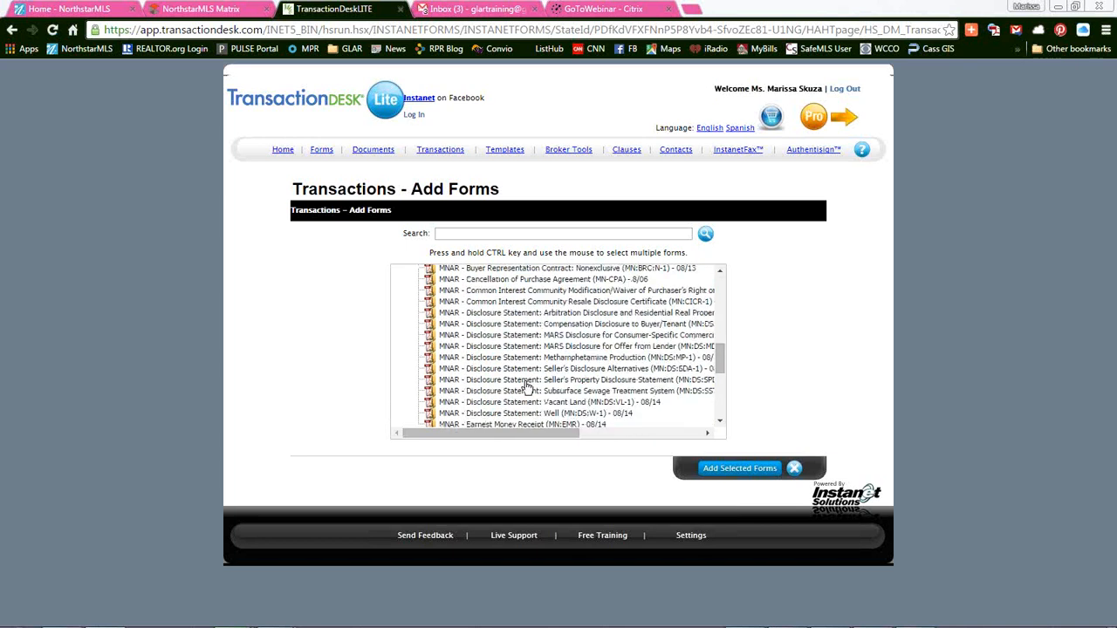
pyautogui.click(528, 381)
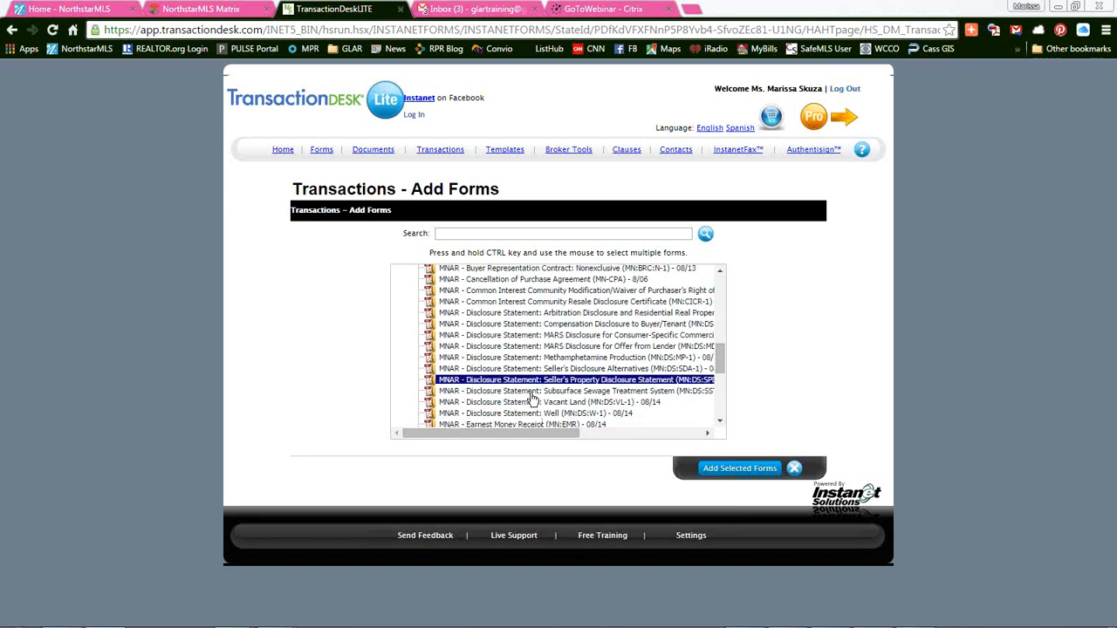
pyautogui.keyDown('ctrl'); pyautogui.click(530, 393); pyautogui.keyUp('ctrl')
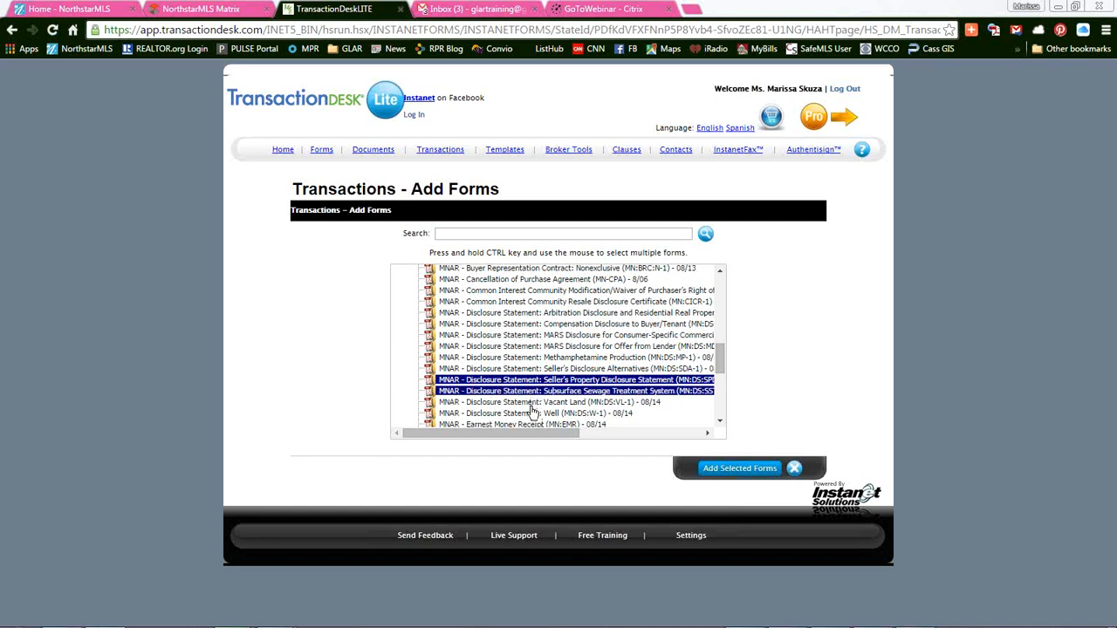
pyautogui.keyDown('ctrl'); pyautogui.click(531, 414); pyautogui.keyUp('ctrl')
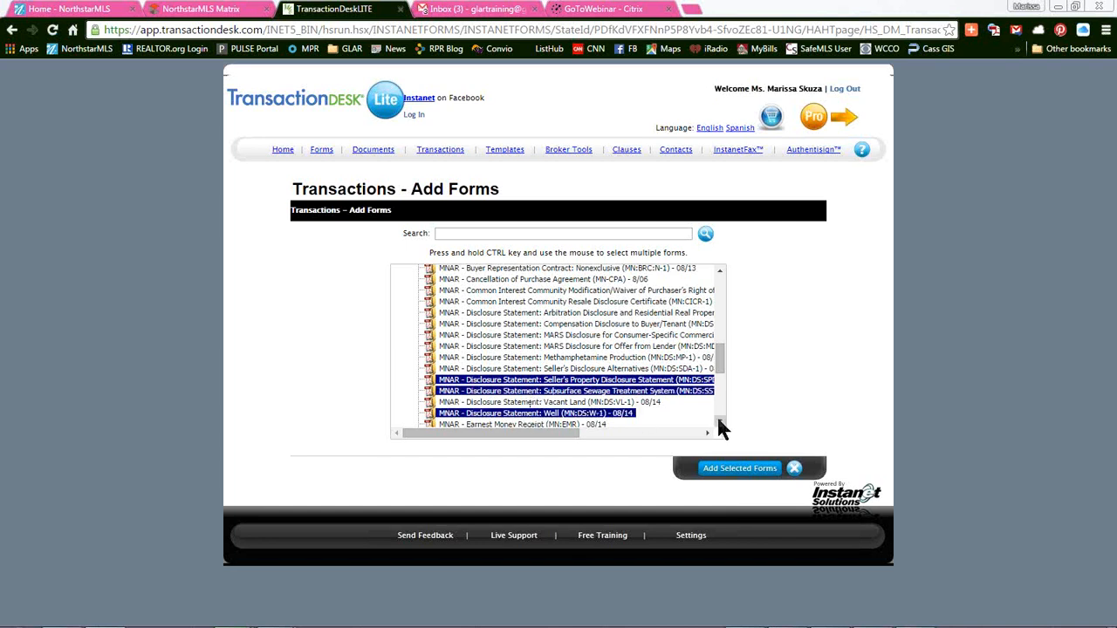
# Include the MNAR Location Map form in the selection and add the selected forms to the transaction
pyautogui.click(720, 423)
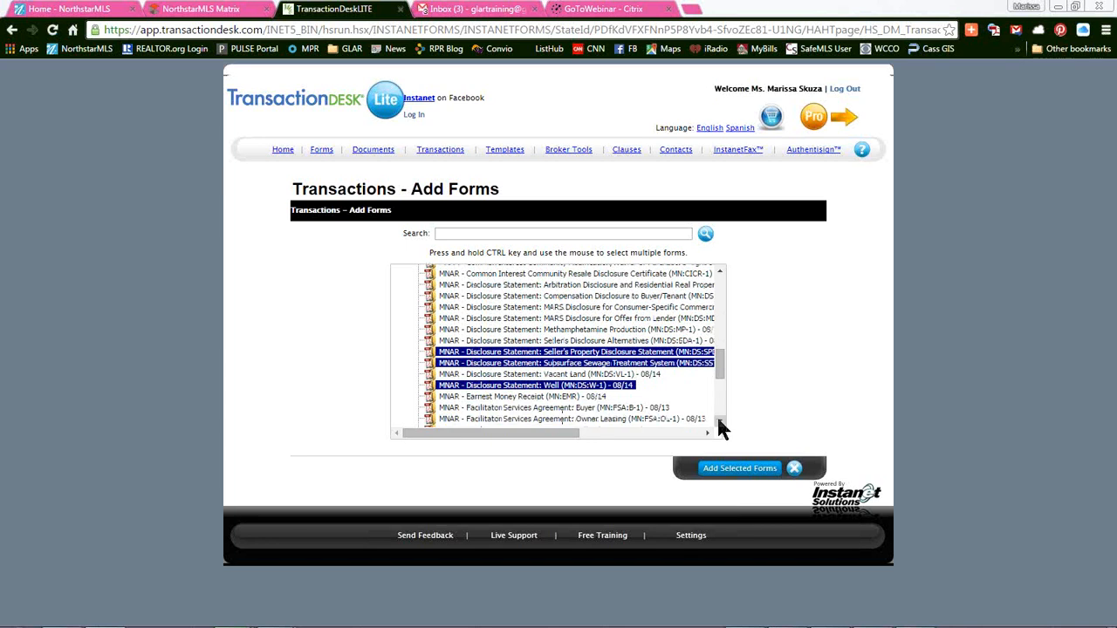
pyautogui.click(721, 424)
pyautogui.click(720, 423)
pyautogui.click(720, 423)
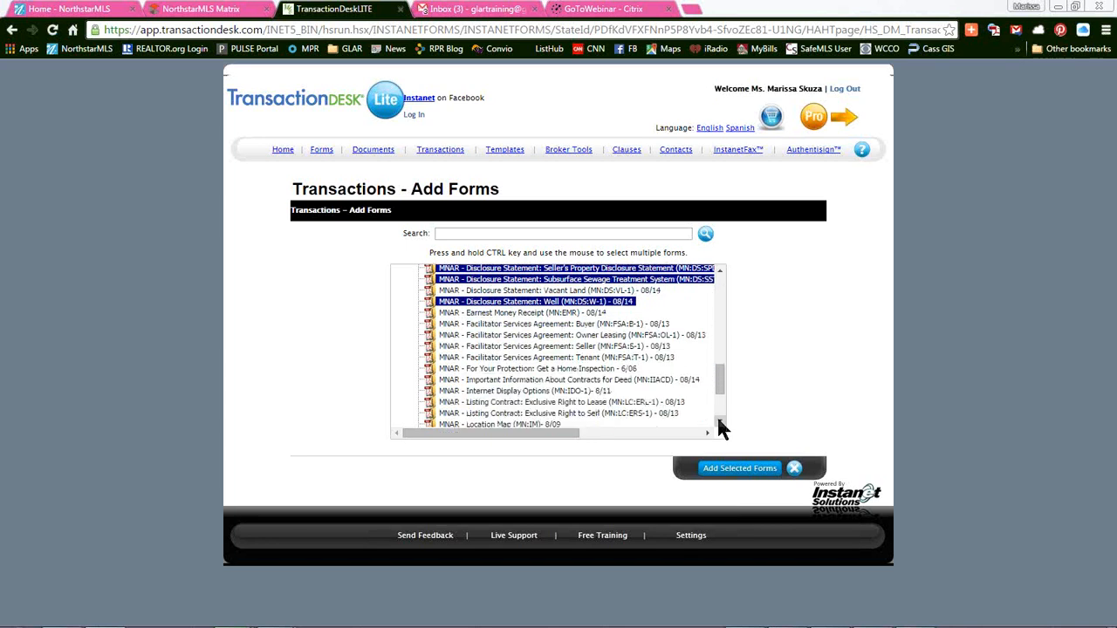
pyautogui.keyDown('ctrl'); pyautogui.click(502, 425); pyautogui.keyUp('ctrl')
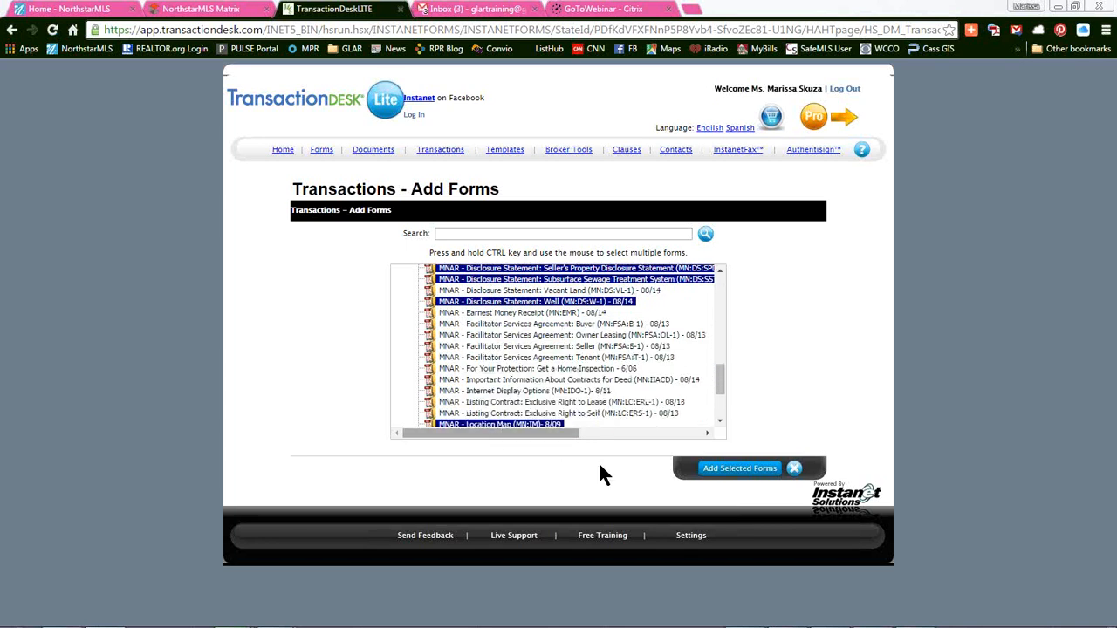
pyautogui.click(712, 472)
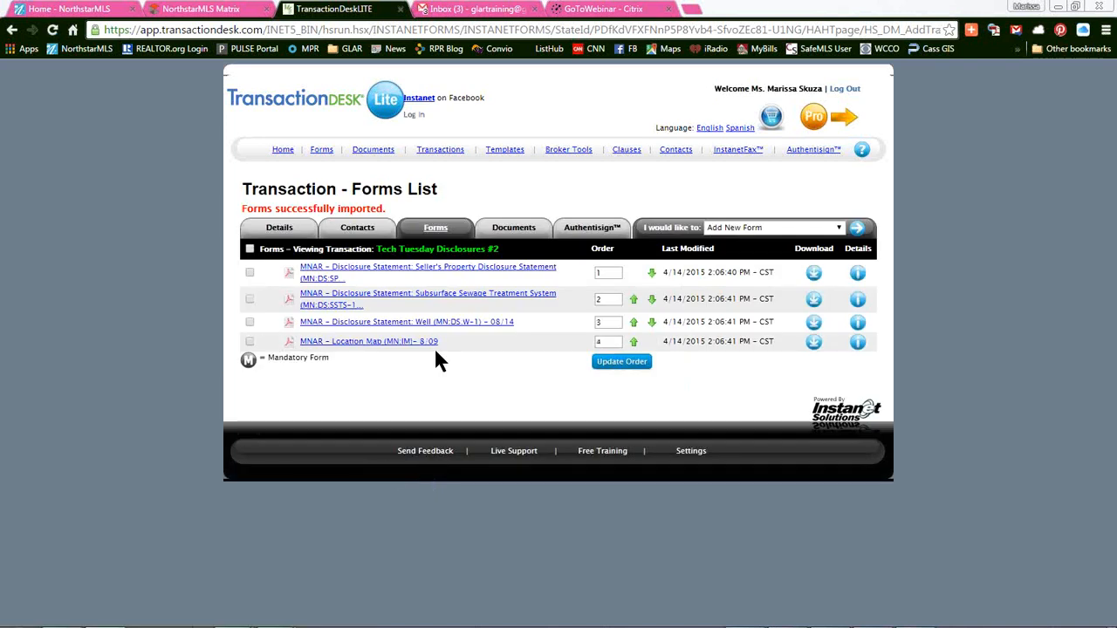
# Auto-populate the transaction's forms with the transaction details, dates and contact information
pyautogui.click(786, 228)
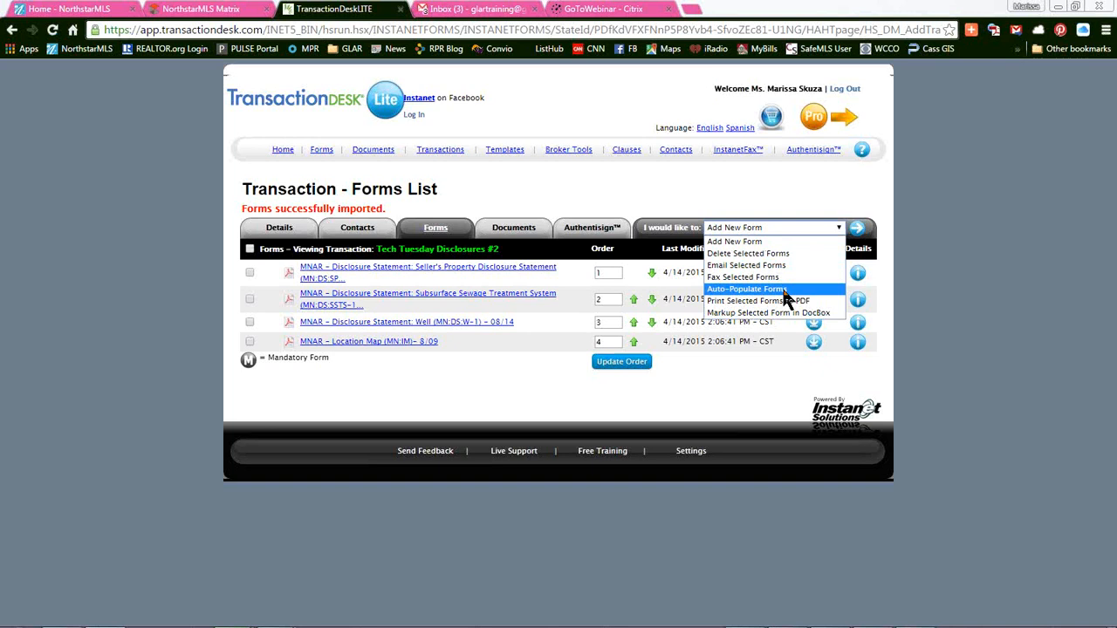
pyautogui.click(785, 289)
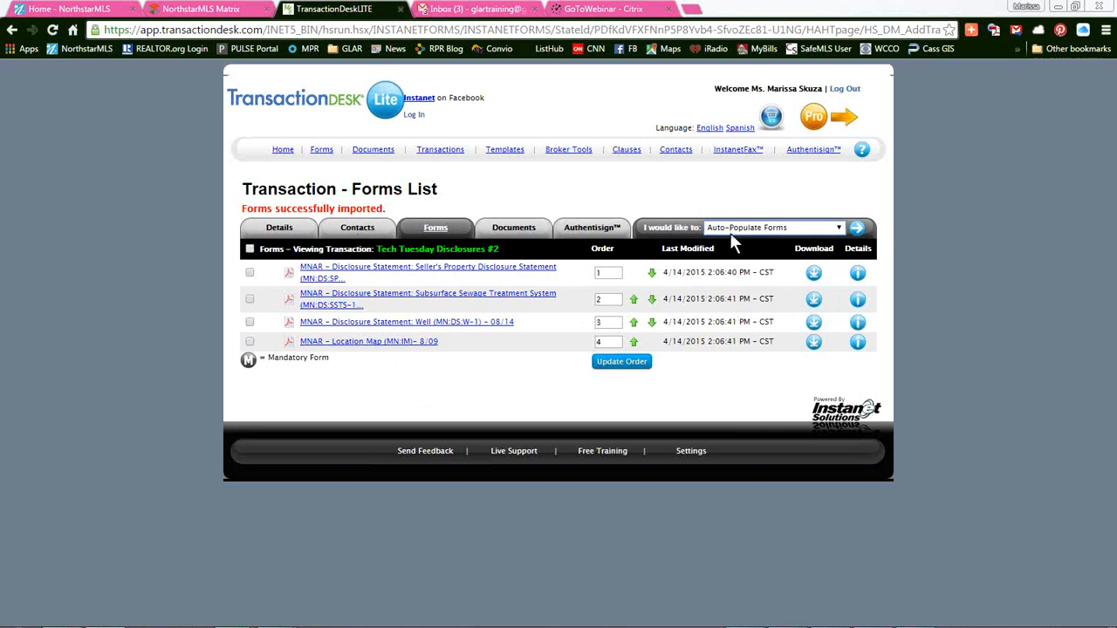
pyautogui.click(855, 230)
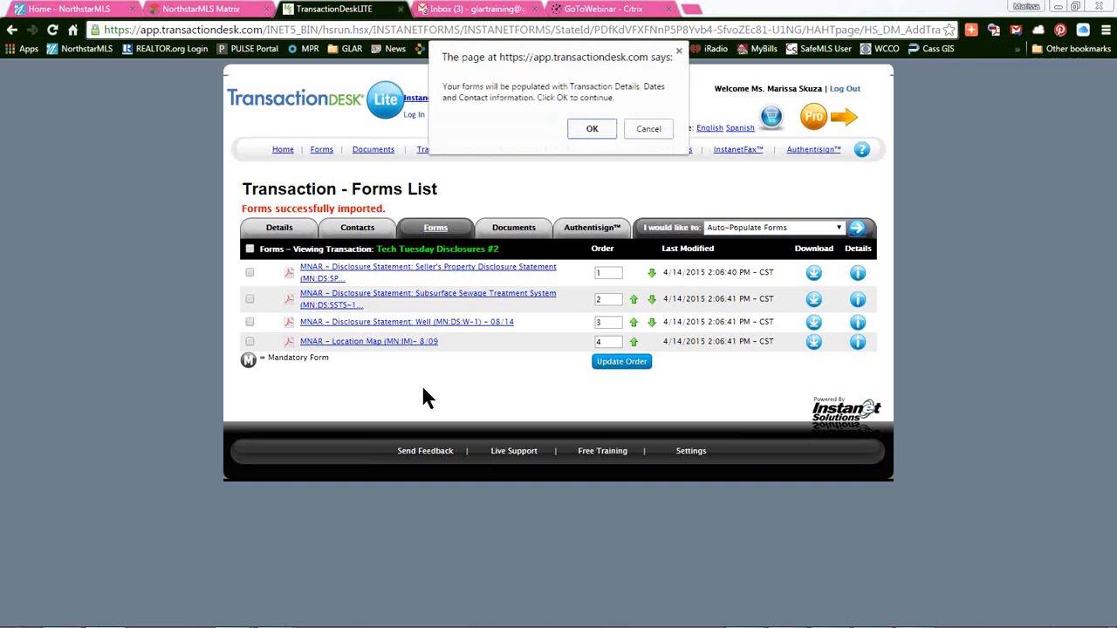
pyautogui.click(599, 129)
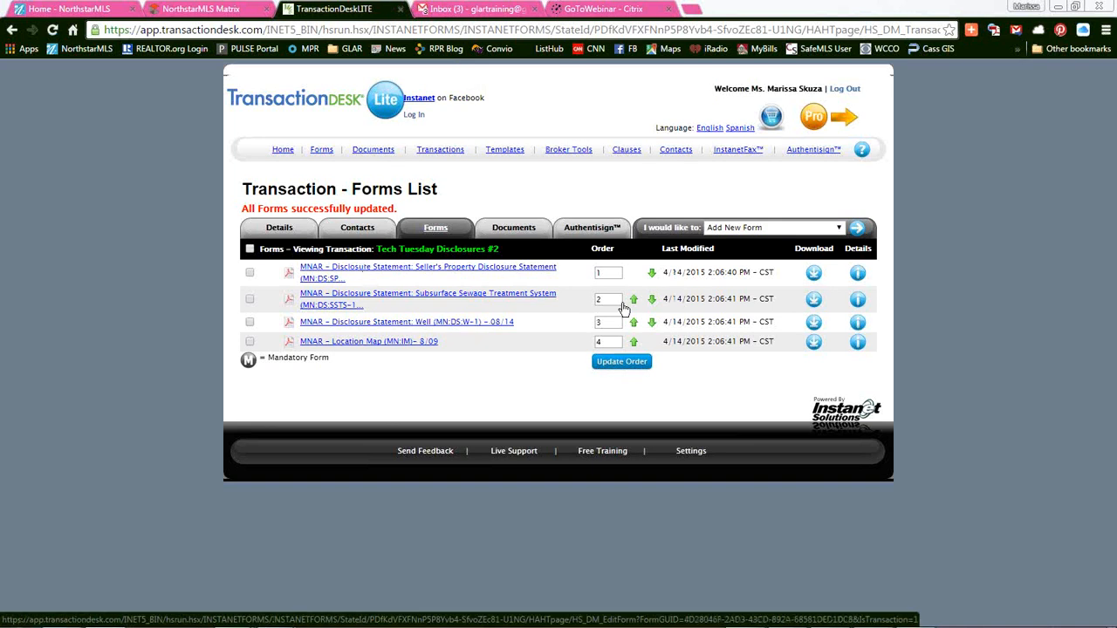
# Open the Seller's Property Disclosure Statement and examine the auto-populated property fields on its first two pages
pyautogui.click(439, 275)
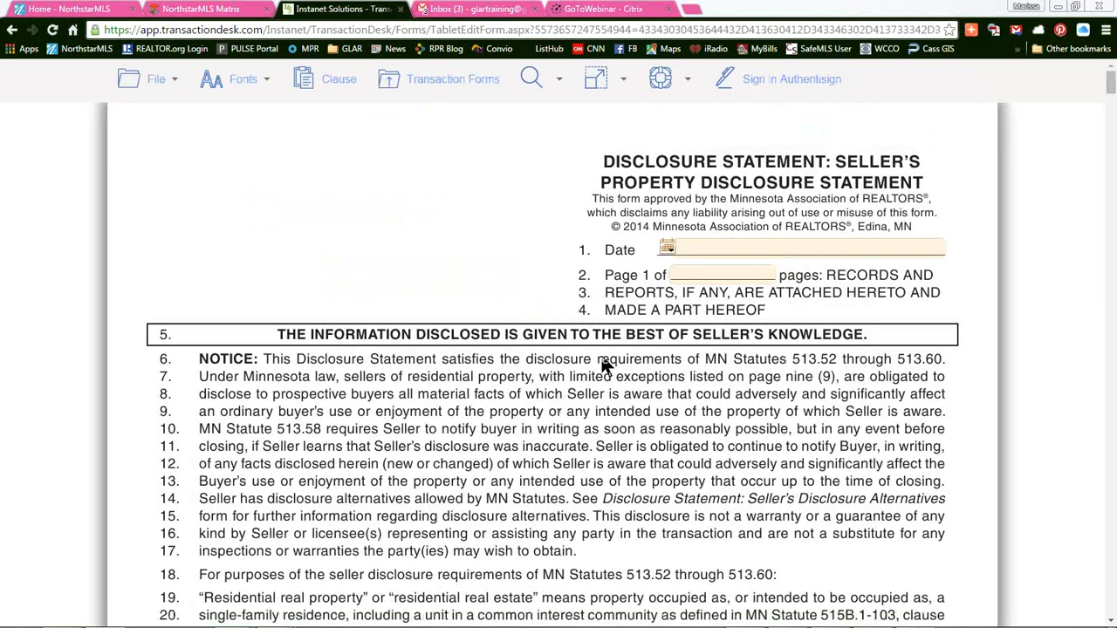
pyautogui.scroll(-12, 604, 371)
pyautogui.scroll(8, 606, 384)
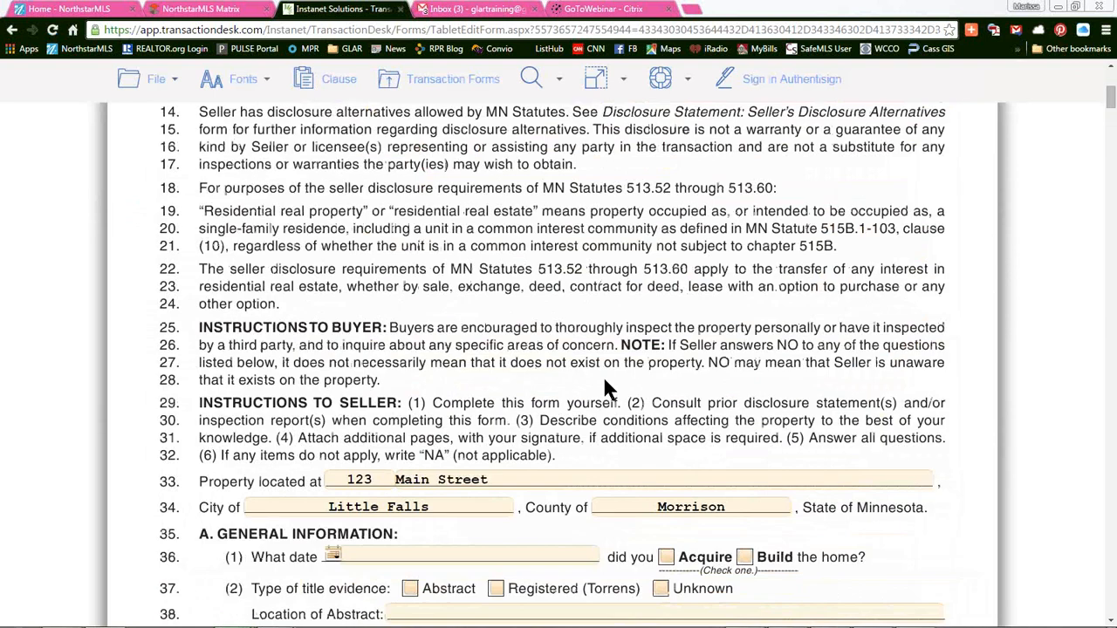
pyautogui.scroll(4, 608, 389)
pyautogui.scroll(-12, 605, 383)
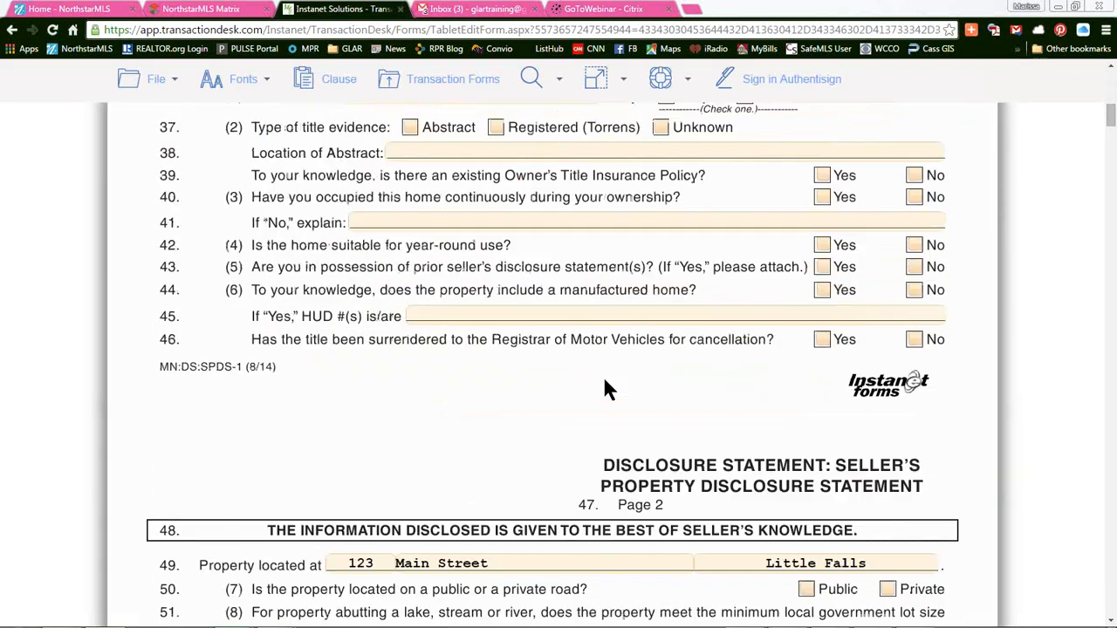
pyautogui.scroll(-6, 605, 384)
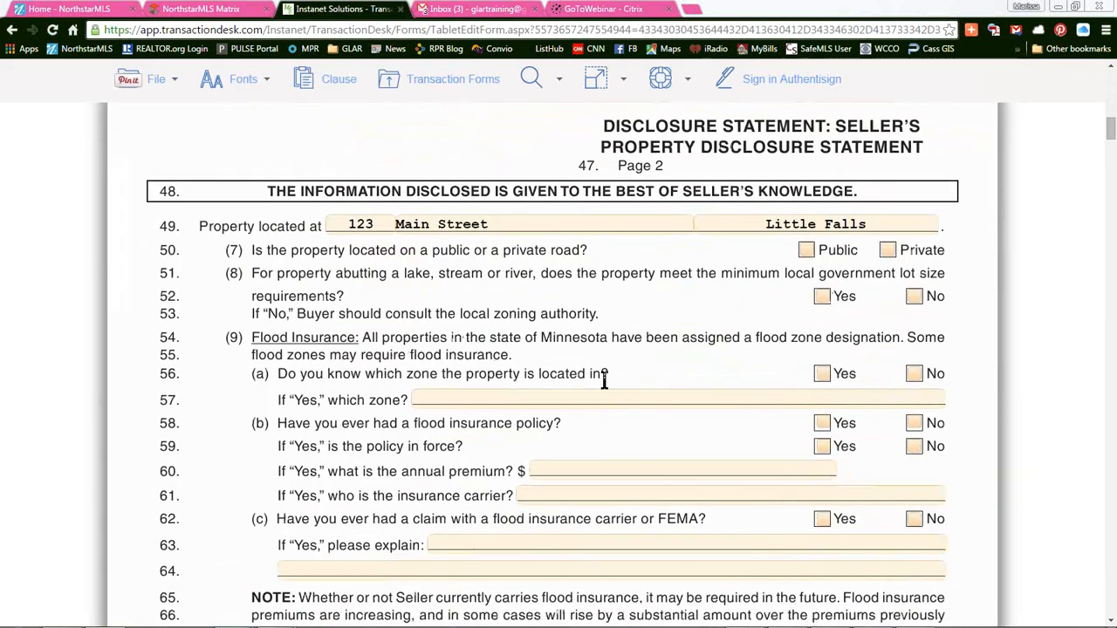
pyautogui.scroll(7, 605, 384)
pyautogui.scroll(10, 609, 389)
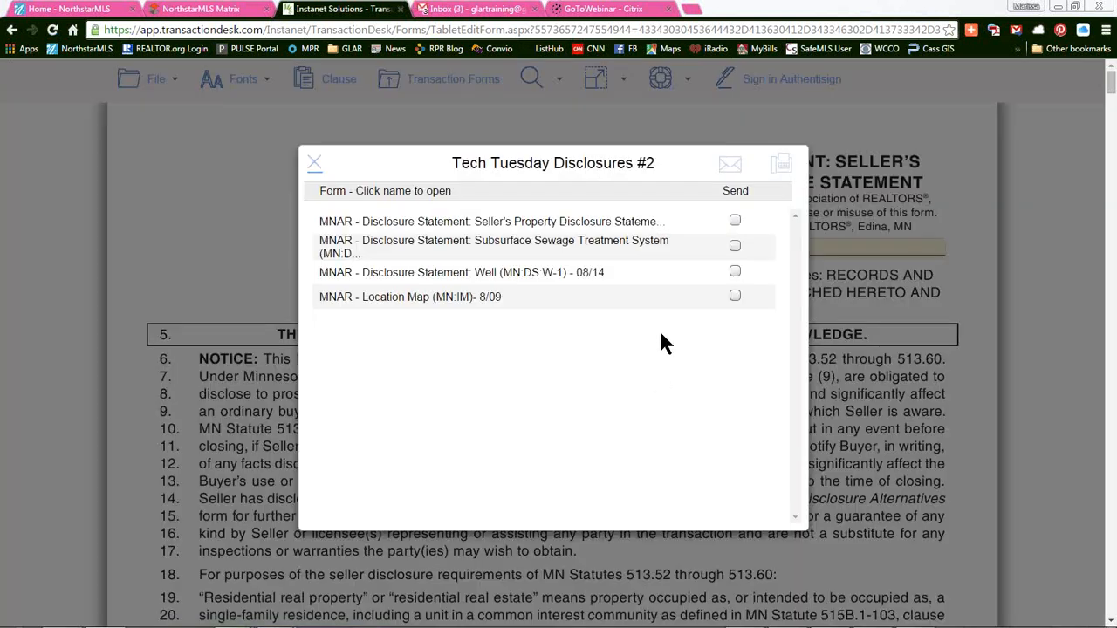
# Mark all four disclosure forms of the transaction for sending and start an email with them
pyautogui.click(736, 223)
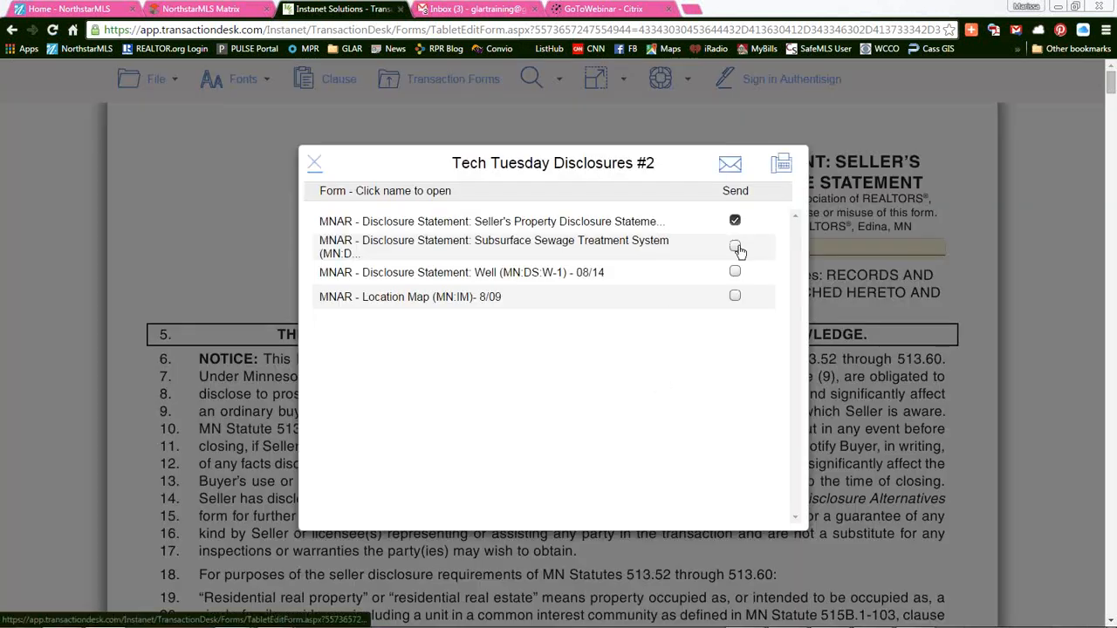
pyautogui.click(736, 247)
pyautogui.click(735, 295)
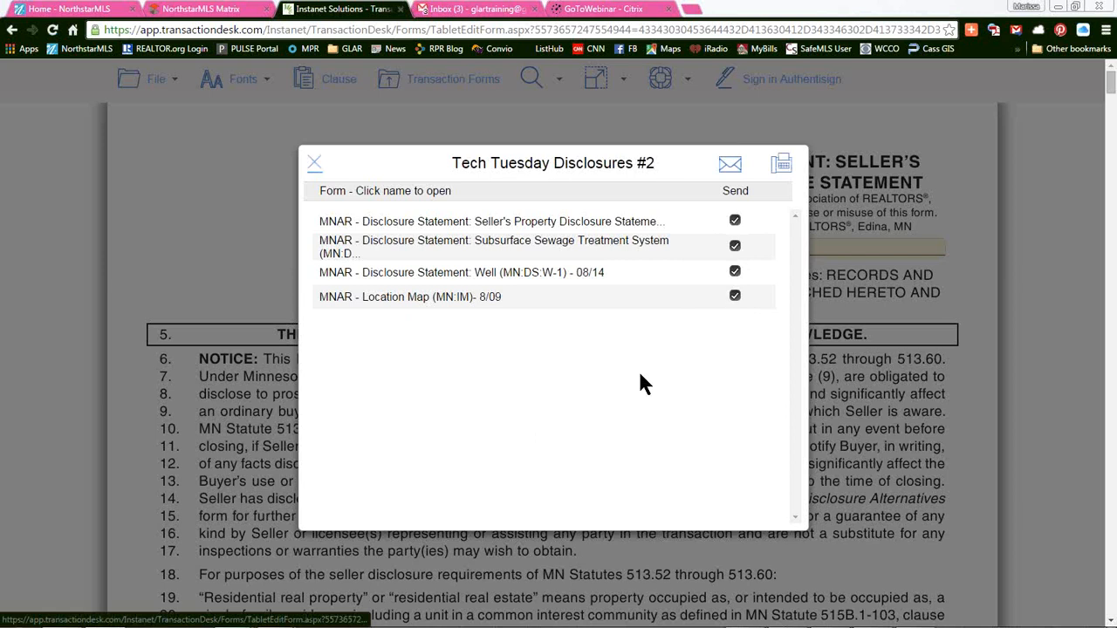
pyautogui.click(730, 168)
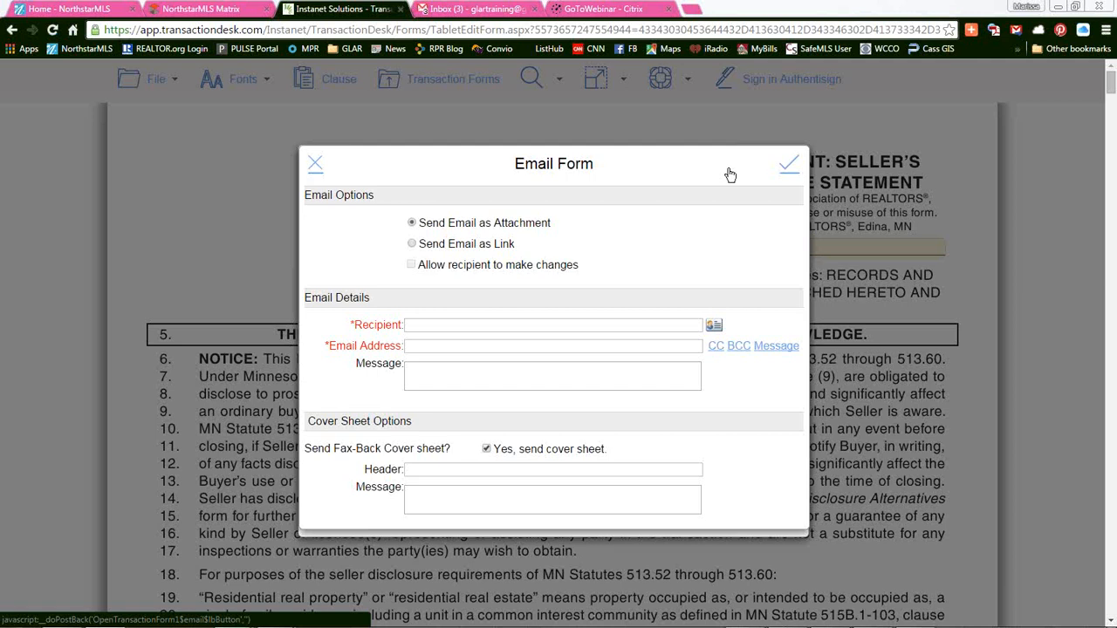
# Set the email to be sent as a link and allow the recipient to make changes
pyautogui.click(714, 326)
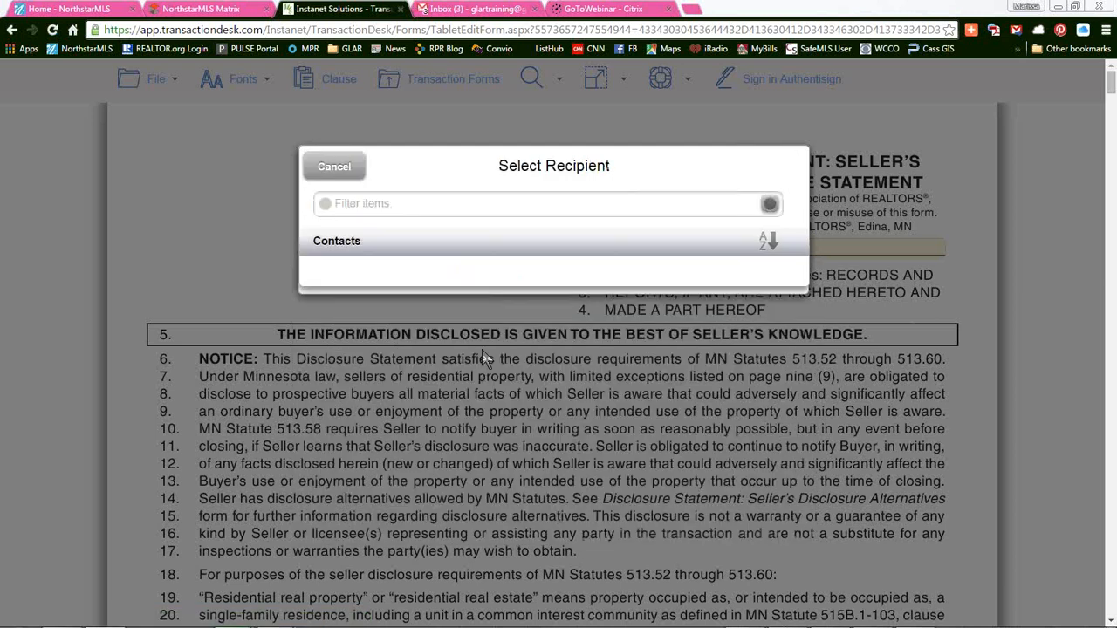
pyautogui.click(343, 171)
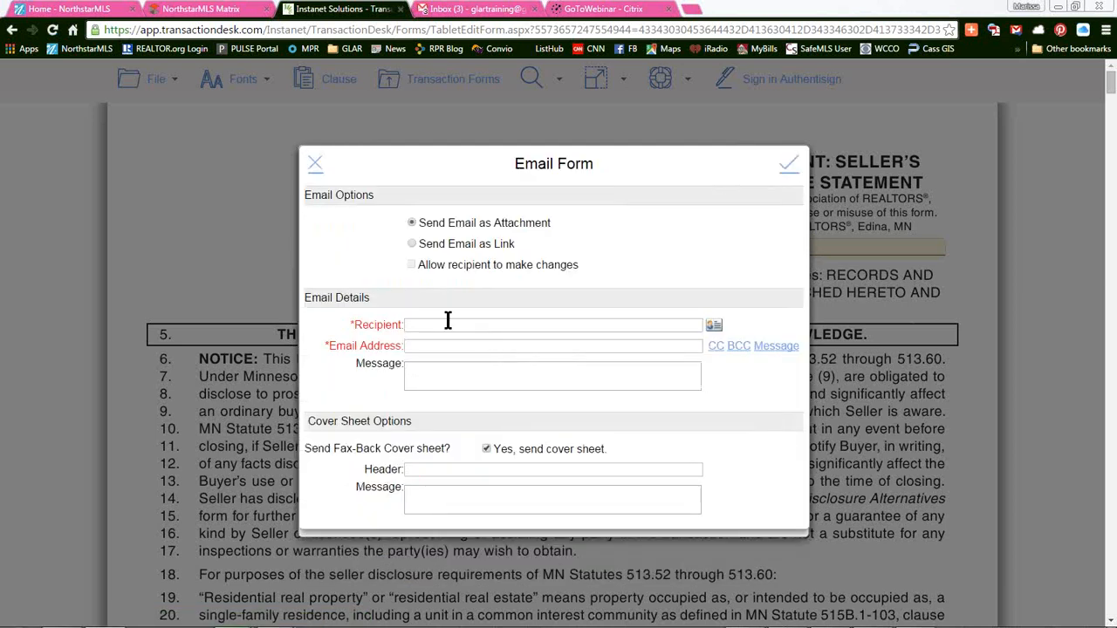
pyautogui.click(412, 244)
pyautogui.click(411, 264)
# Search the contact list for the first seller and choose that contact with an e-mail address as the recipient
pyautogui.click(712, 325)
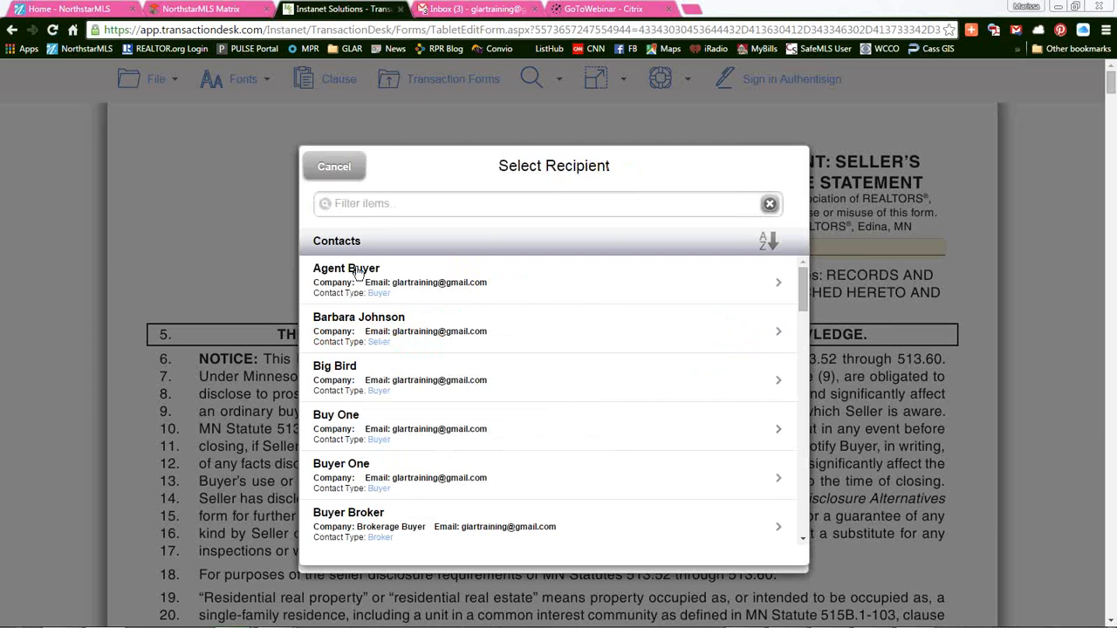
pyautogui.click(363, 203)
pyautogui.write('One')
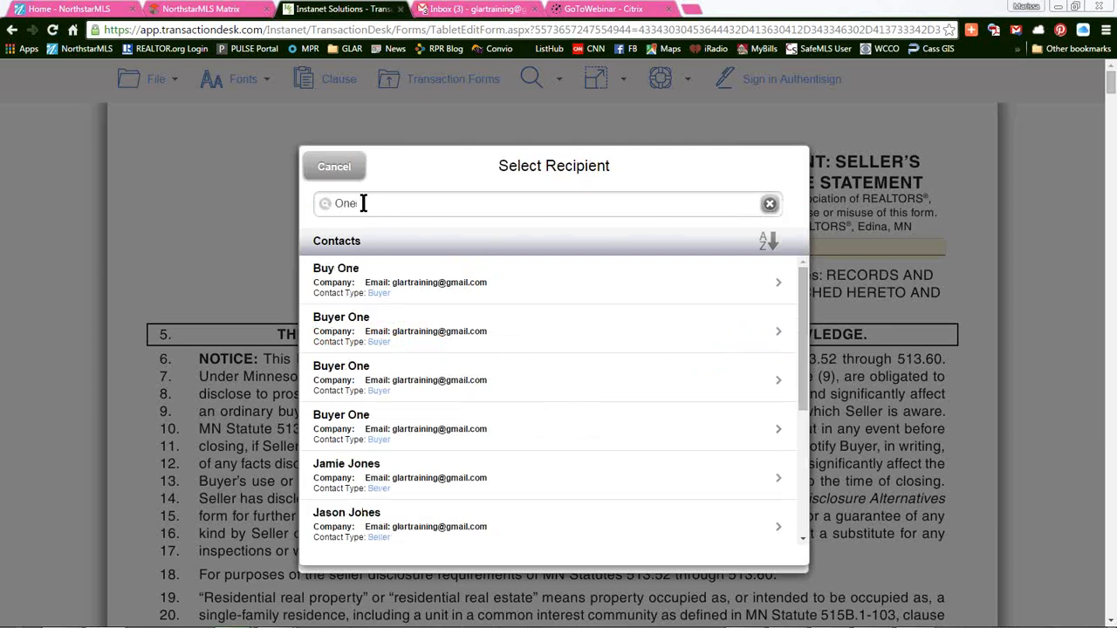
pyautogui.scroll(-5, 441, 472)
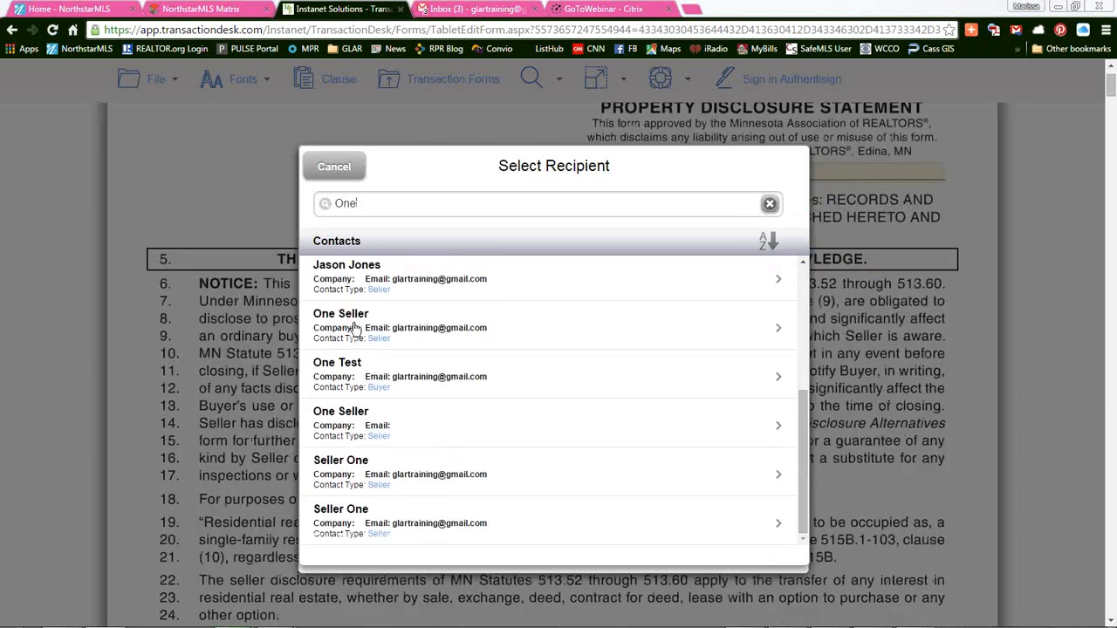
pyautogui.click(347, 320)
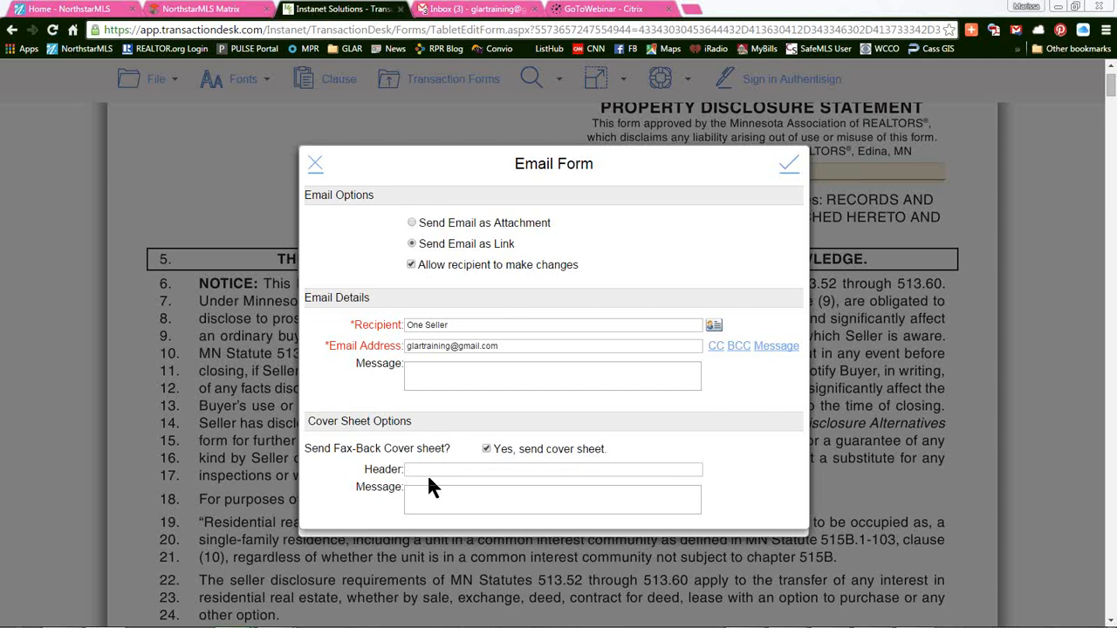
# Keep the fax-back cover sheet option enabled and send the email with the forms
pyautogui.click(487, 449)
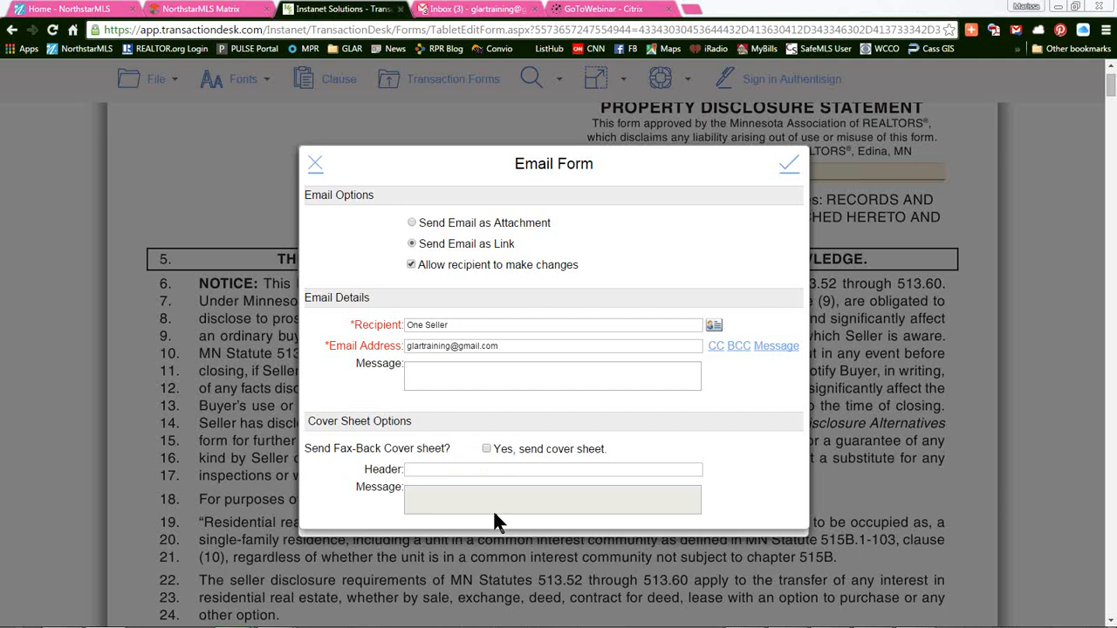
pyautogui.click(487, 449)
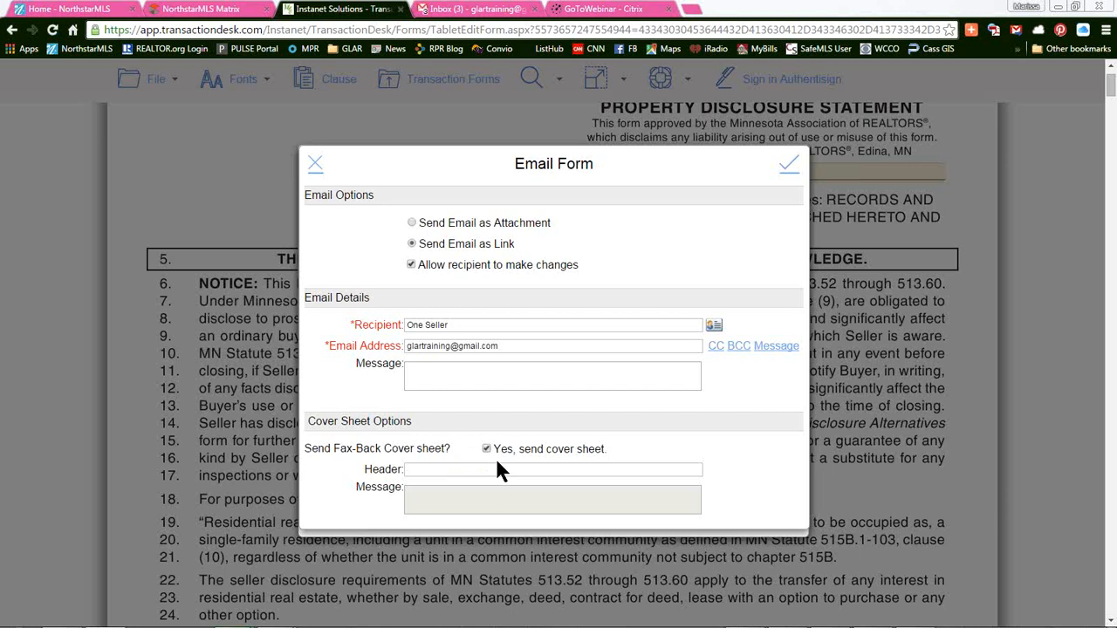
pyautogui.click(790, 168)
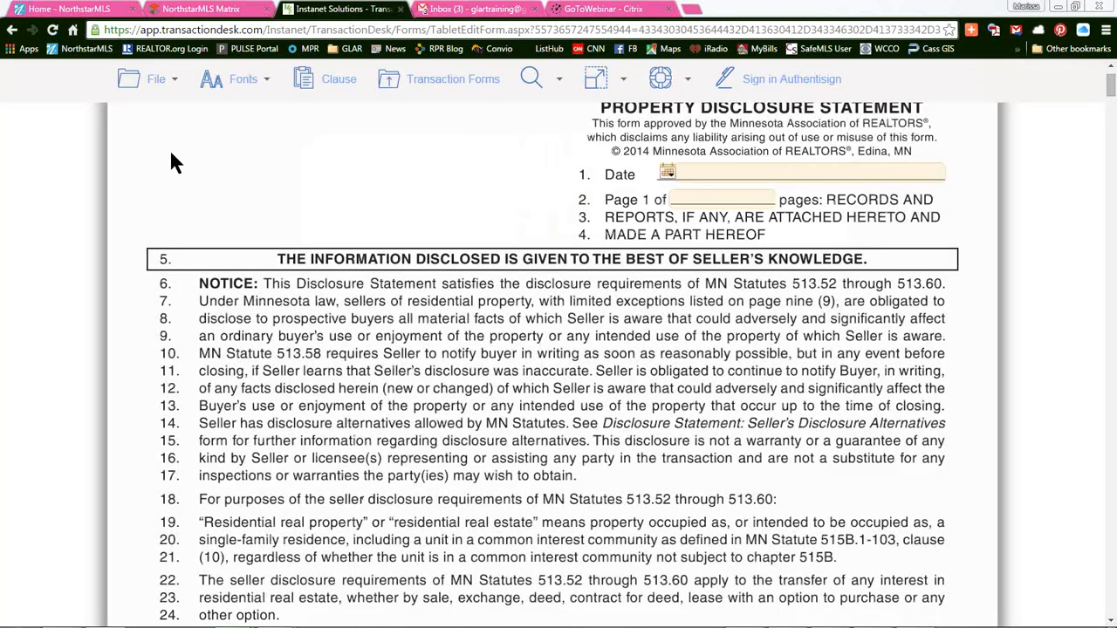
# Exit the form editor and start emailing all four selected forms from the transaction's forms list
pyautogui.click(167, 85)
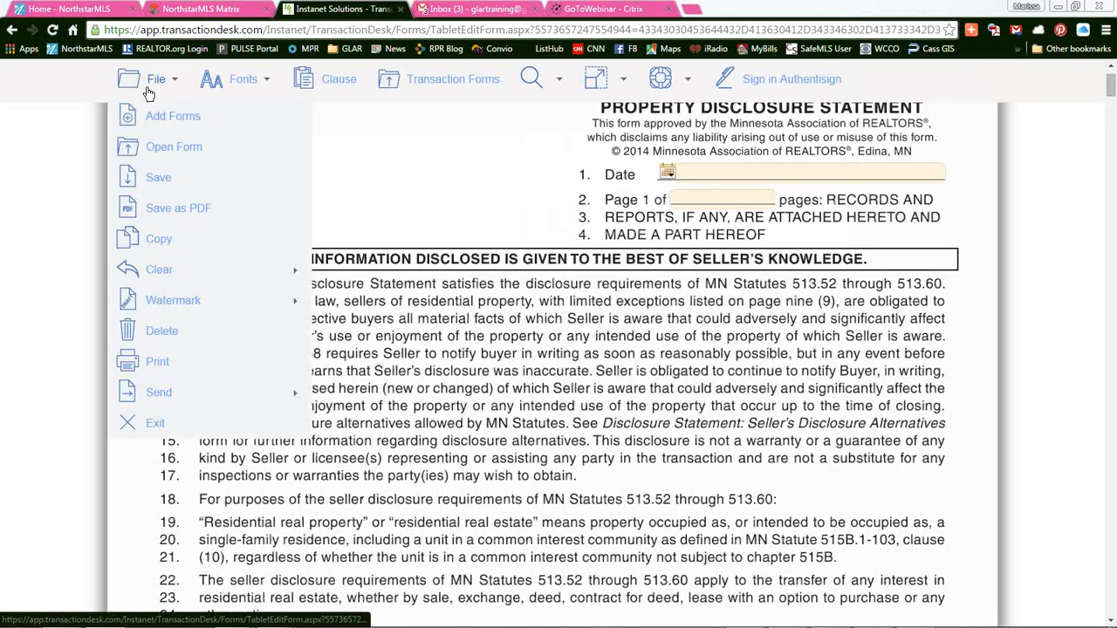
pyautogui.click(153, 423)
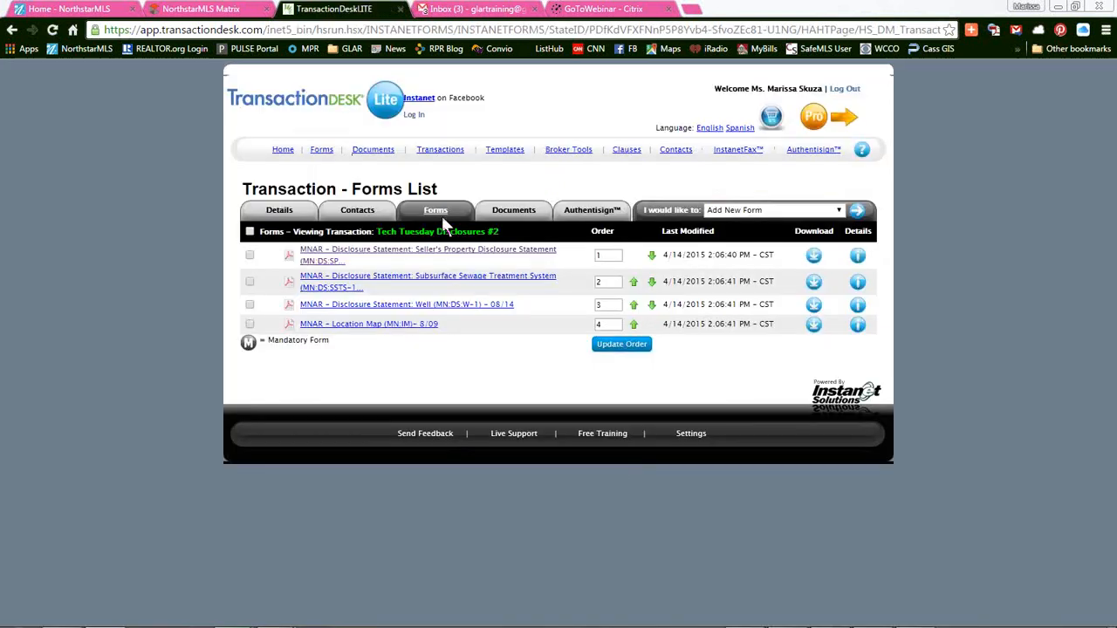
pyautogui.click(249, 232)
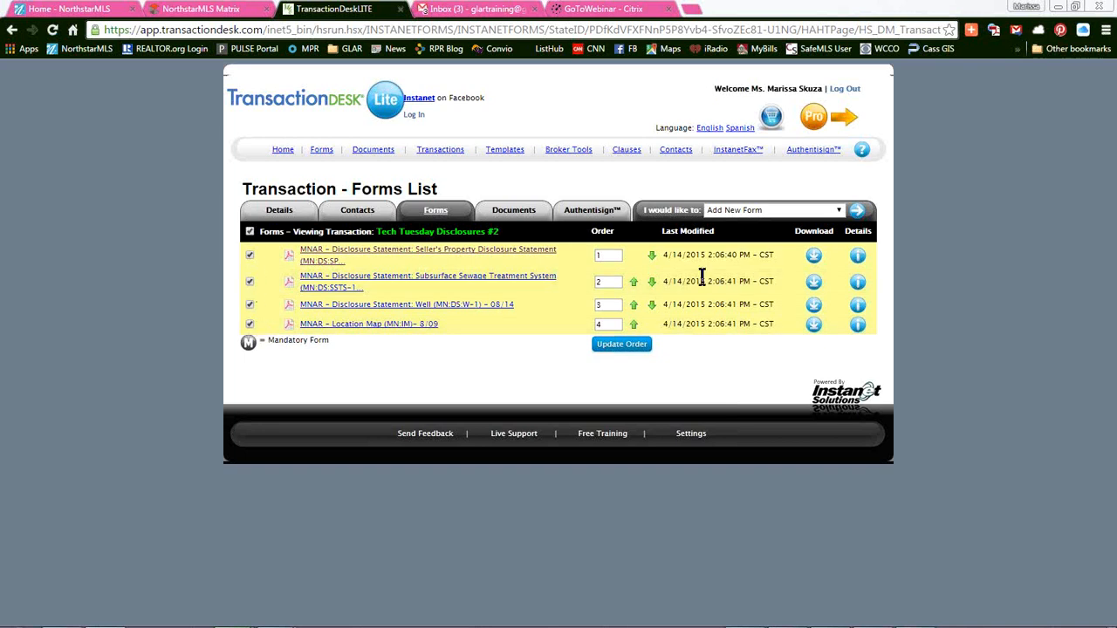
pyautogui.click(730, 214)
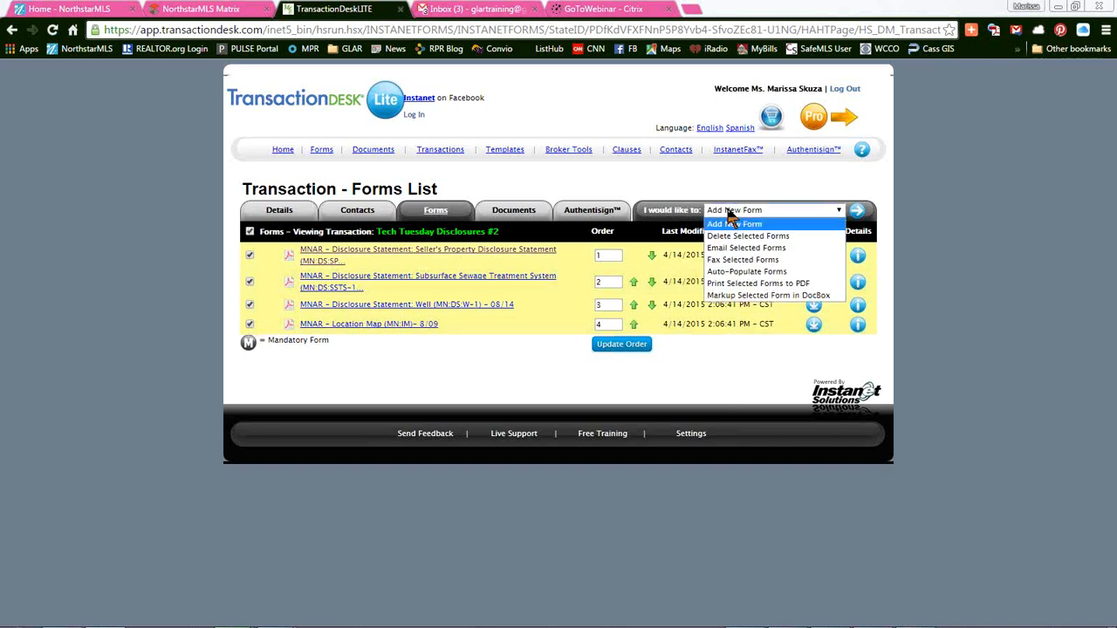
pyautogui.click(765, 251)
pyautogui.click(857, 210)
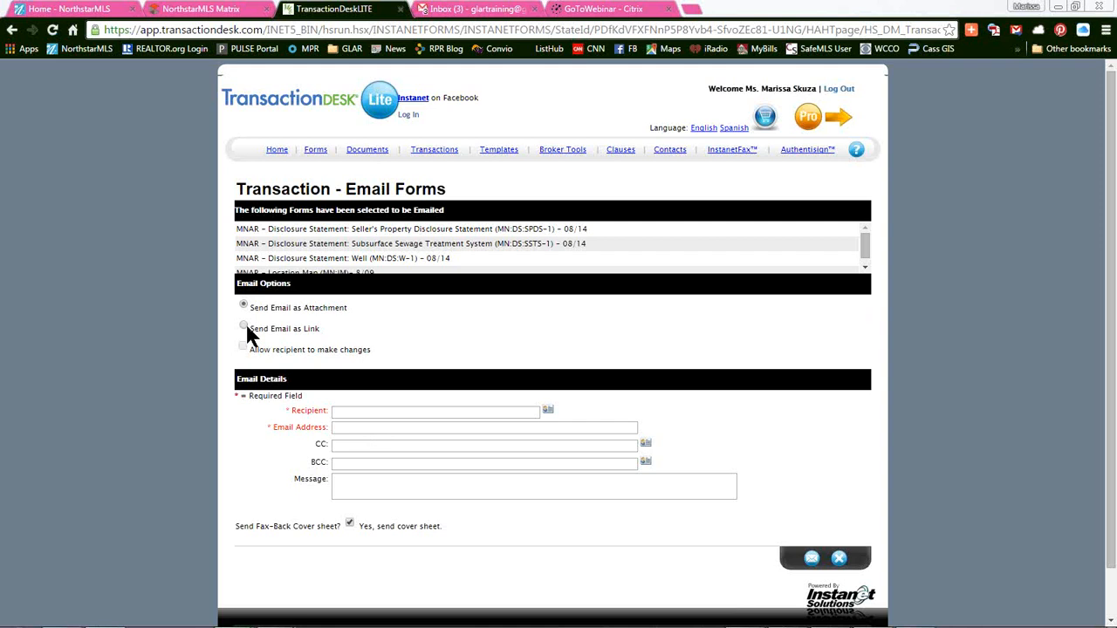
# Email the forms to the first seller's contact as a link, allowing the recipient to make changes
pyautogui.click(244, 327)
pyautogui.click(244, 347)
pyautogui.click(548, 411)
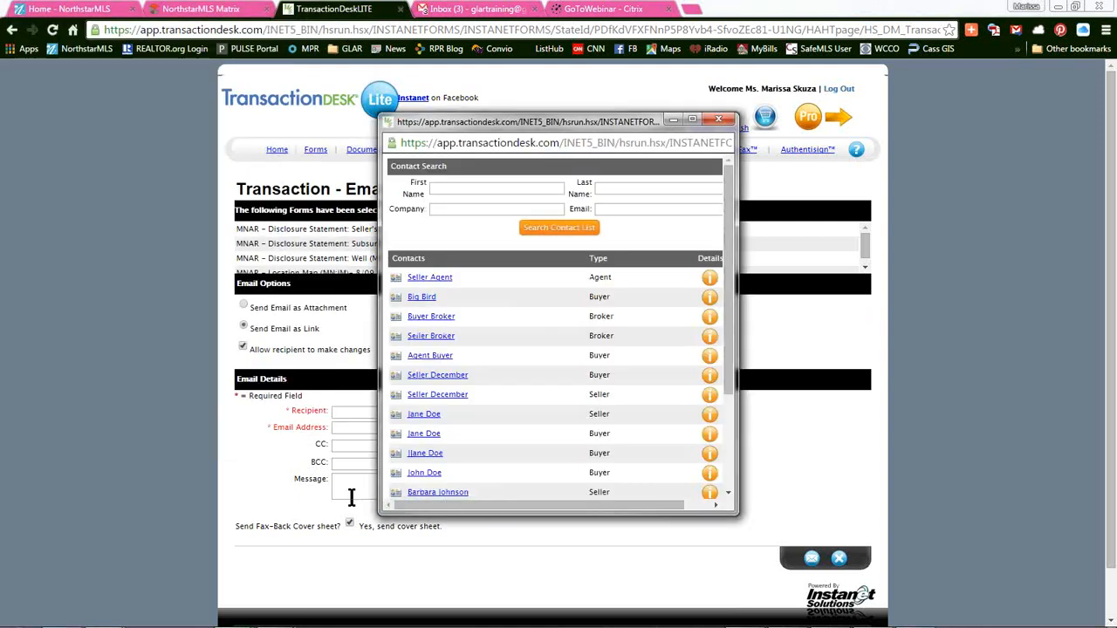
pyautogui.click(490, 190)
pyautogui.write('One')
pyautogui.click(559, 227)
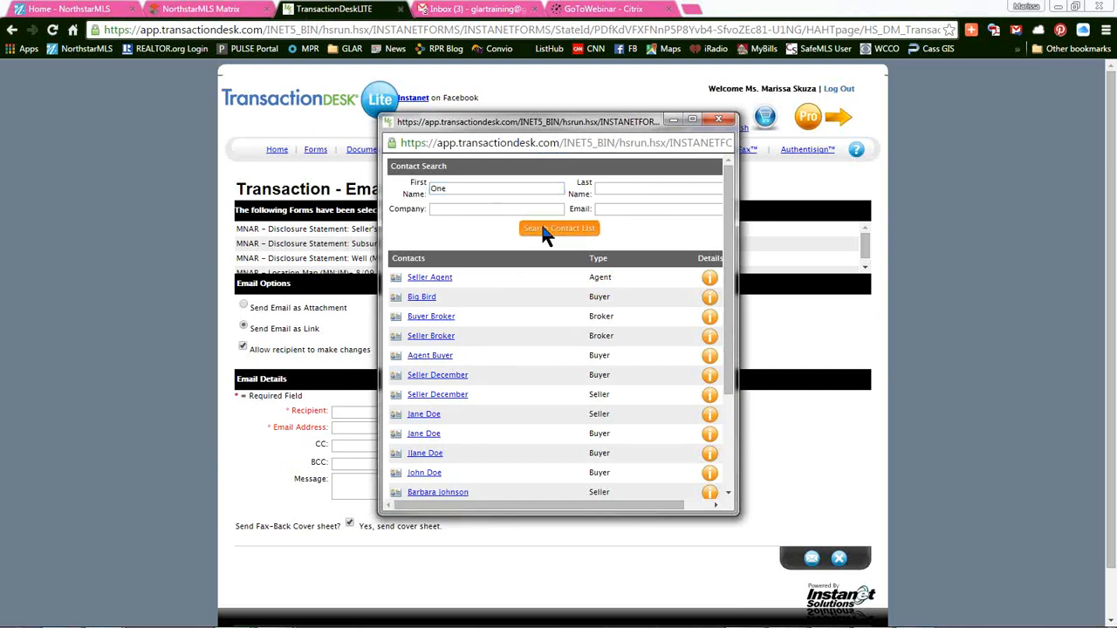
pyautogui.click(424, 277)
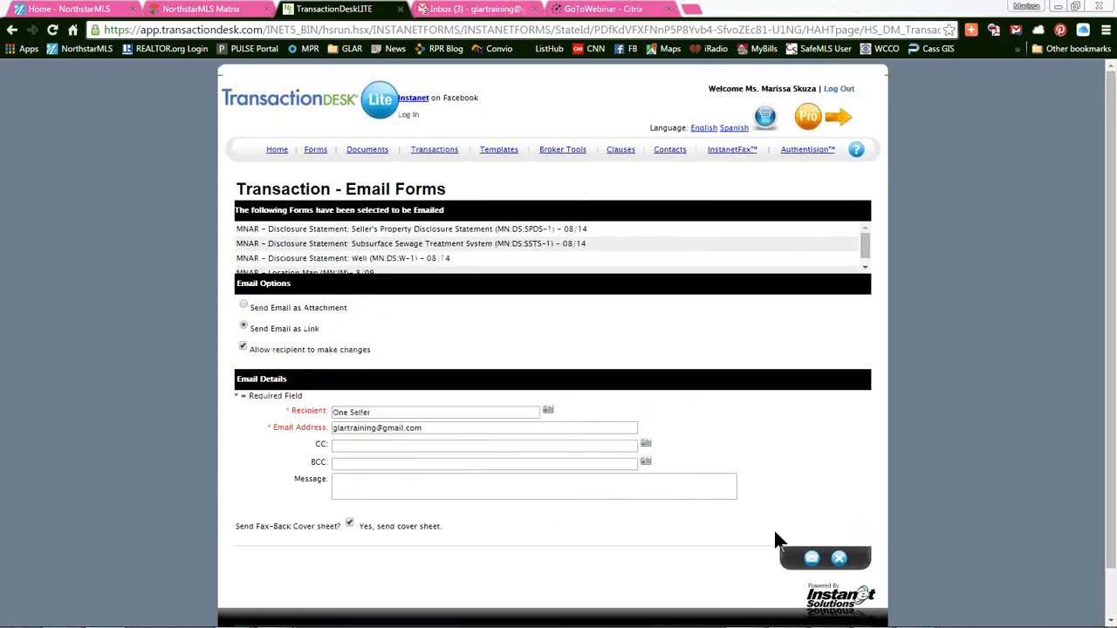
pyautogui.click(812, 559)
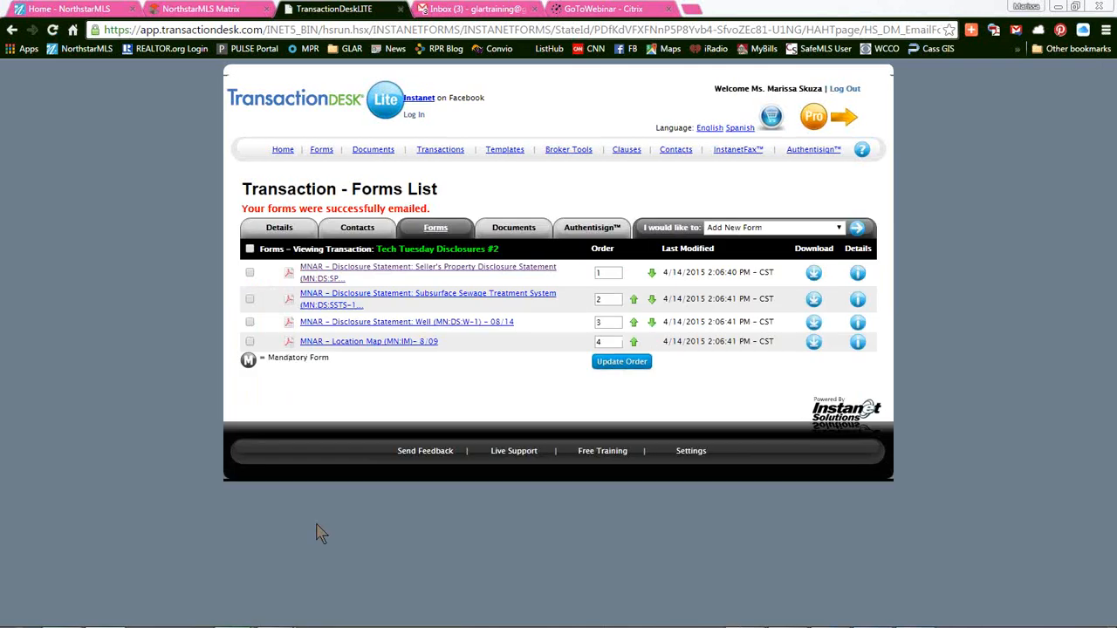
# Switch to the Gmail inbox and skip all problem items in the interrupting file copy
pyautogui.click(457, 12)
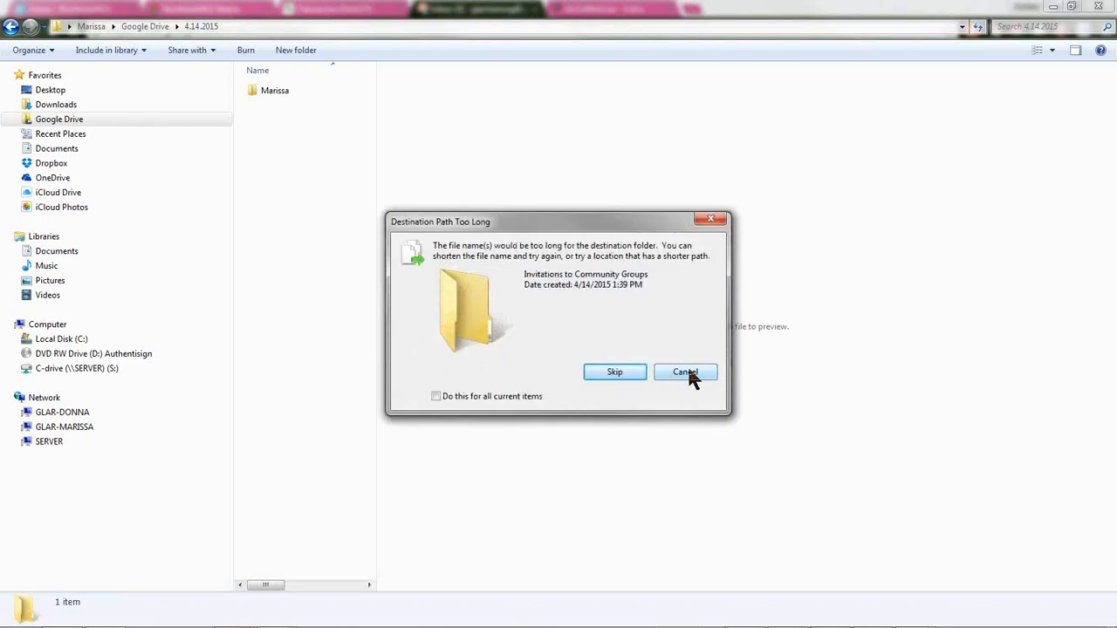
pyautogui.click(621, 373)
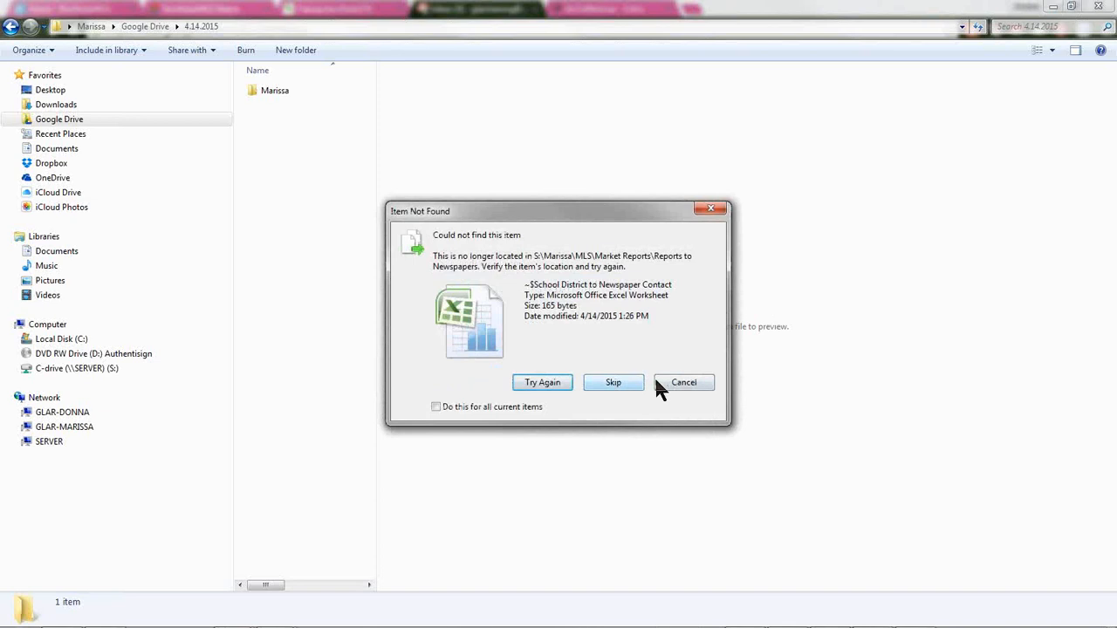
pyautogui.click(456, 407)
pyautogui.click(608, 384)
pyautogui.click(1054, 7)
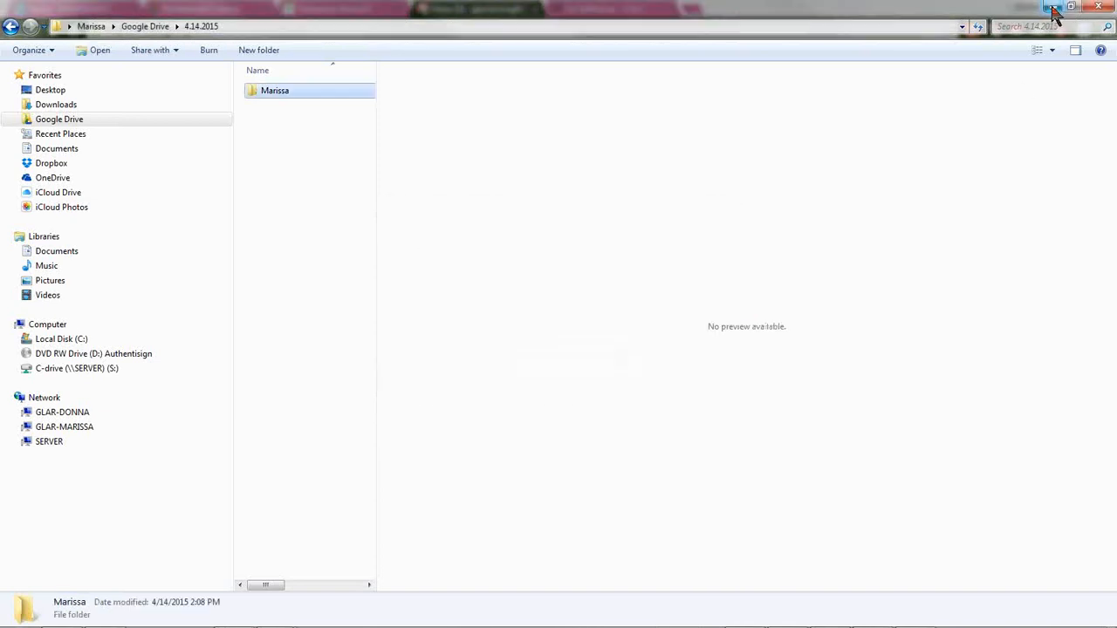
pyautogui.click(1057, 9)
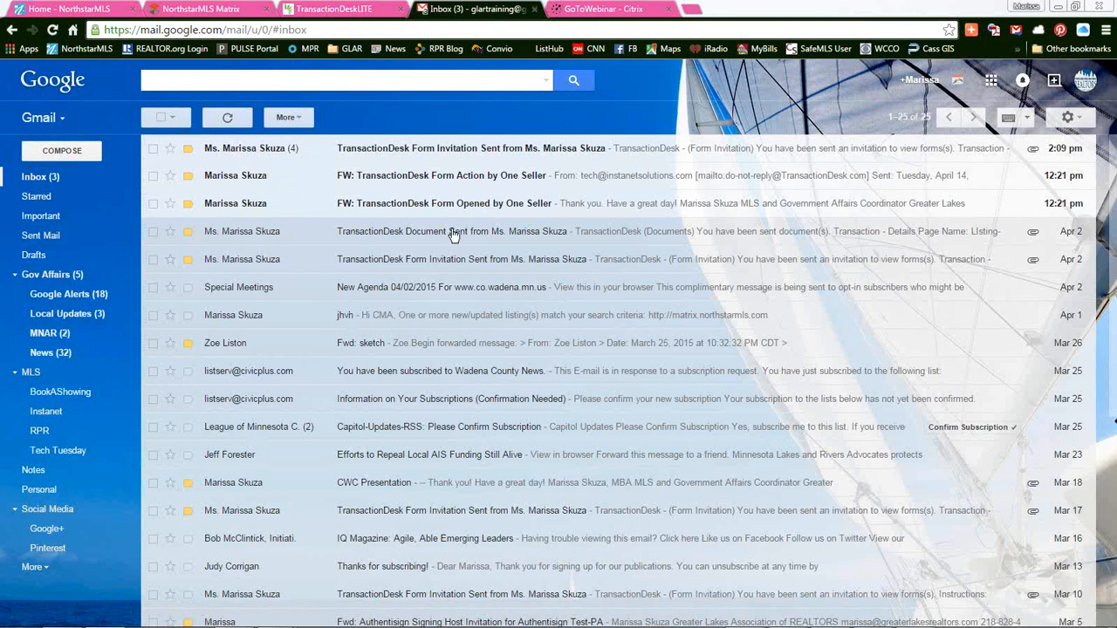
# Examine the instructions and attachments in the Apr 2 TransactionDesk Document email and return to the inbox with nothing selected
pyautogui.click(153, 231)
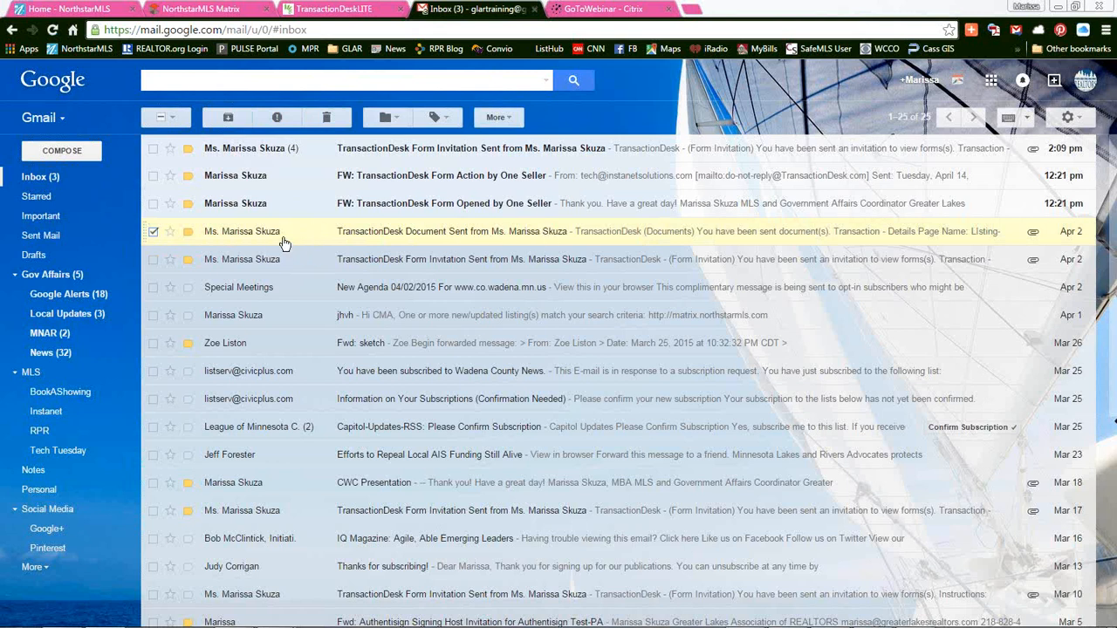
pyautogui.click(234, 233)
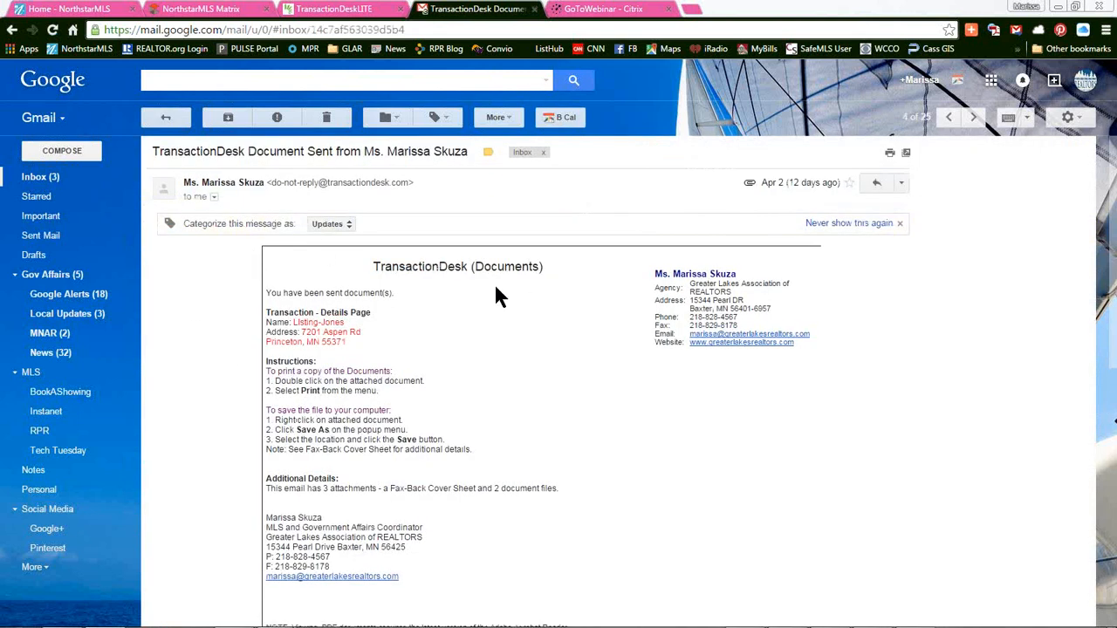
pyautogui.scroll(-2, 342, 410)
pyautogui.scroll(2, 339, 404)
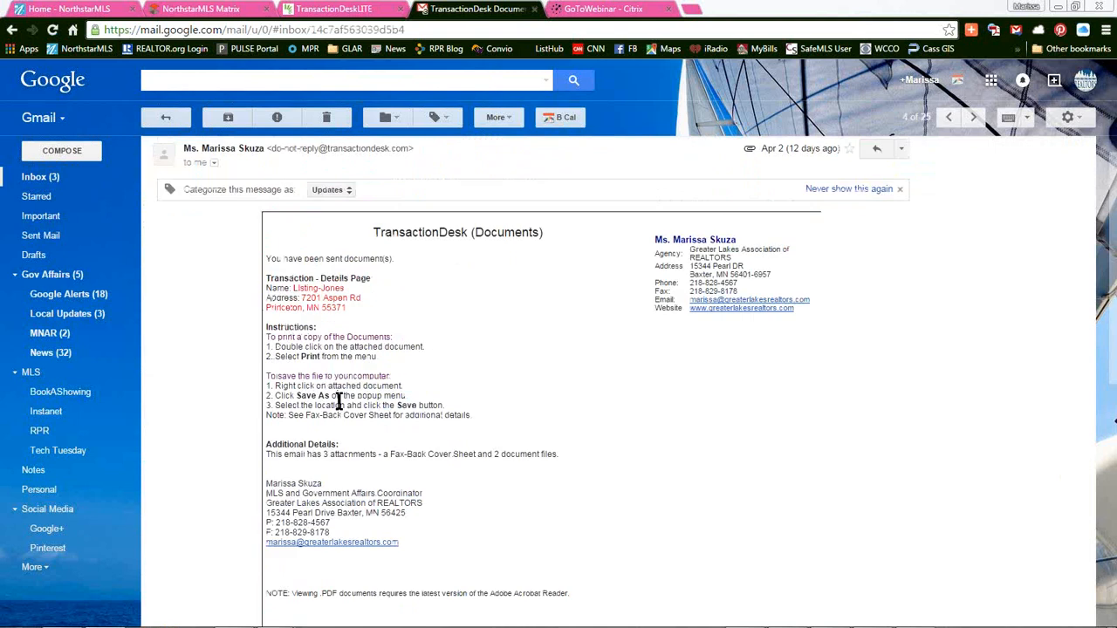
pyautogui.scroll(-5, 339, 402)
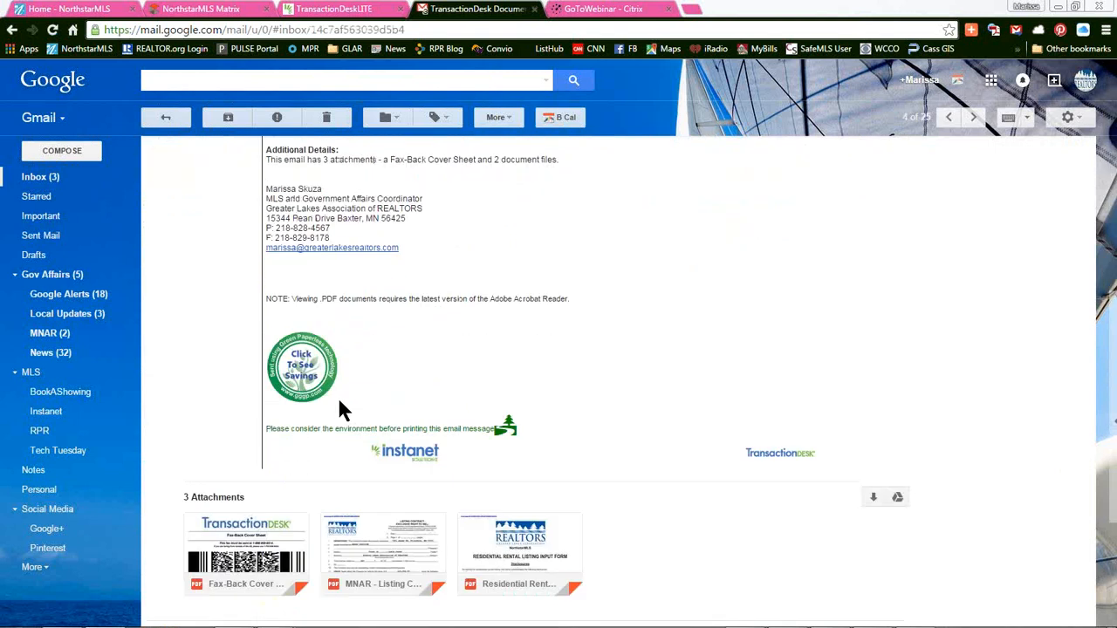
pyautogui.scroll(2, 340, 411)
pyautogui.scroll(4, 338, 408)
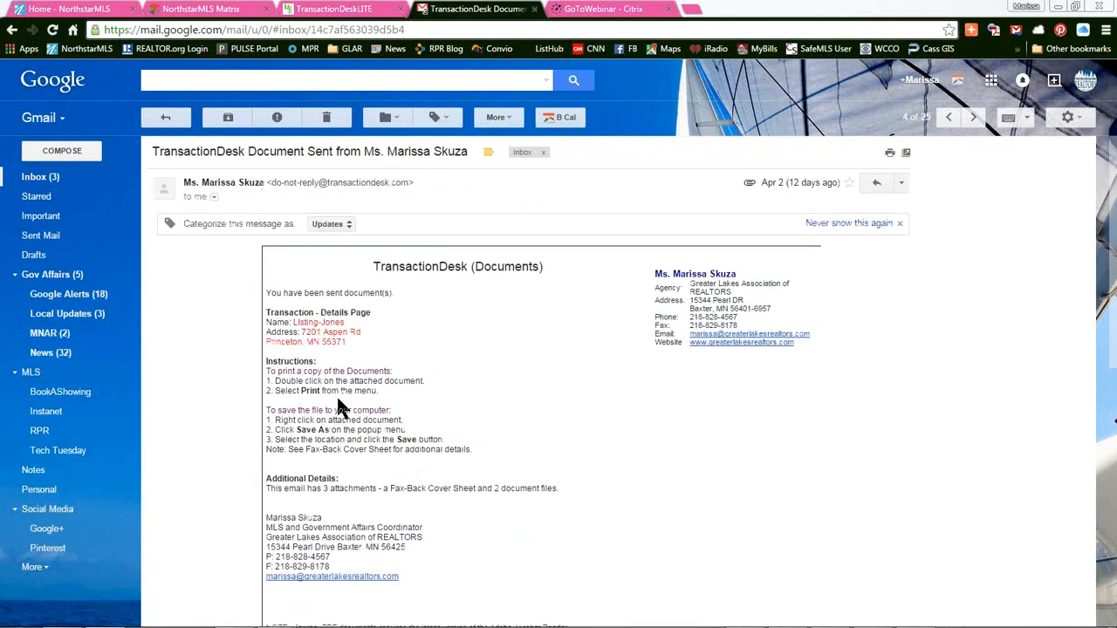
pyautogui.click(185, 118)
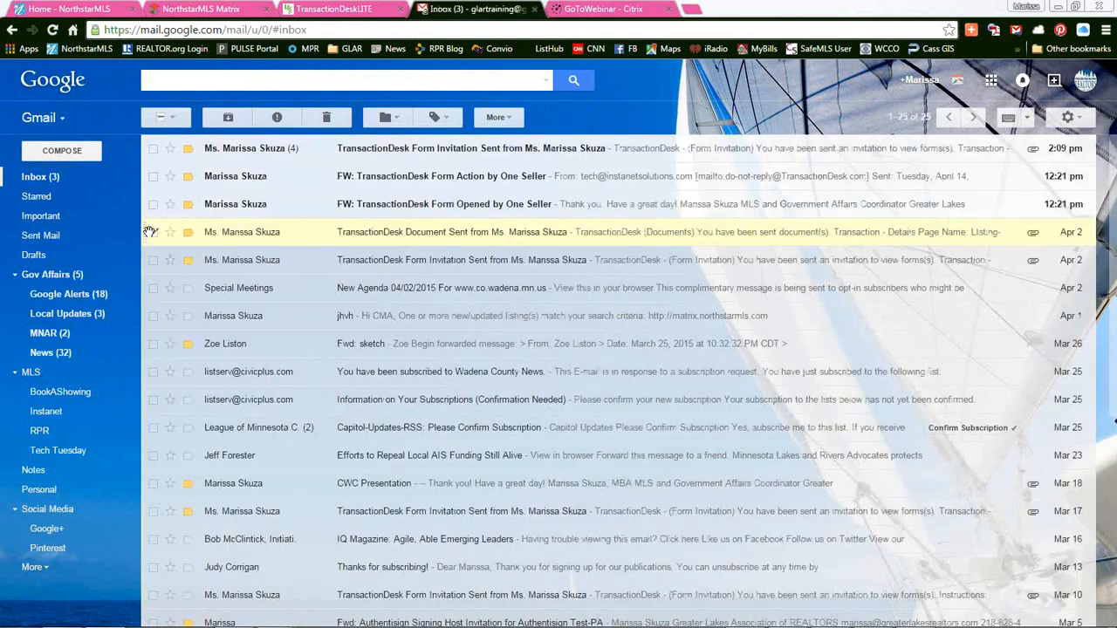
pyautogui.click(153, 232)
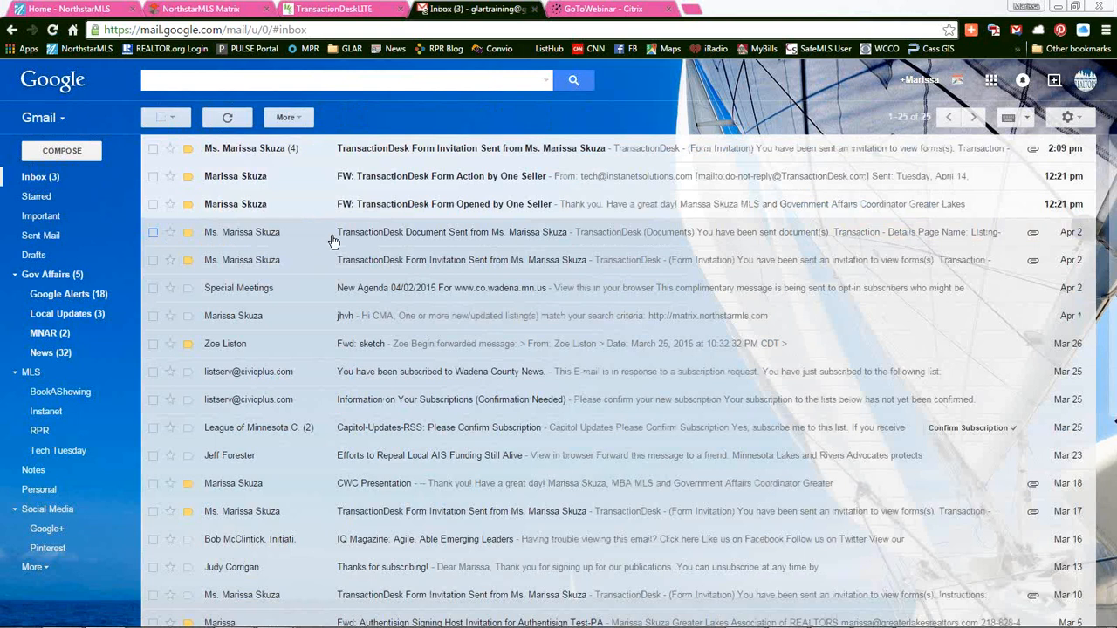
# Open the newest TransactionDesk Form Invitation conversation and expand the 12:17 PM message to show its instructions and form links
pyautogui.click(270, 150)
pyautogui.scroll(-1, 462, 407)
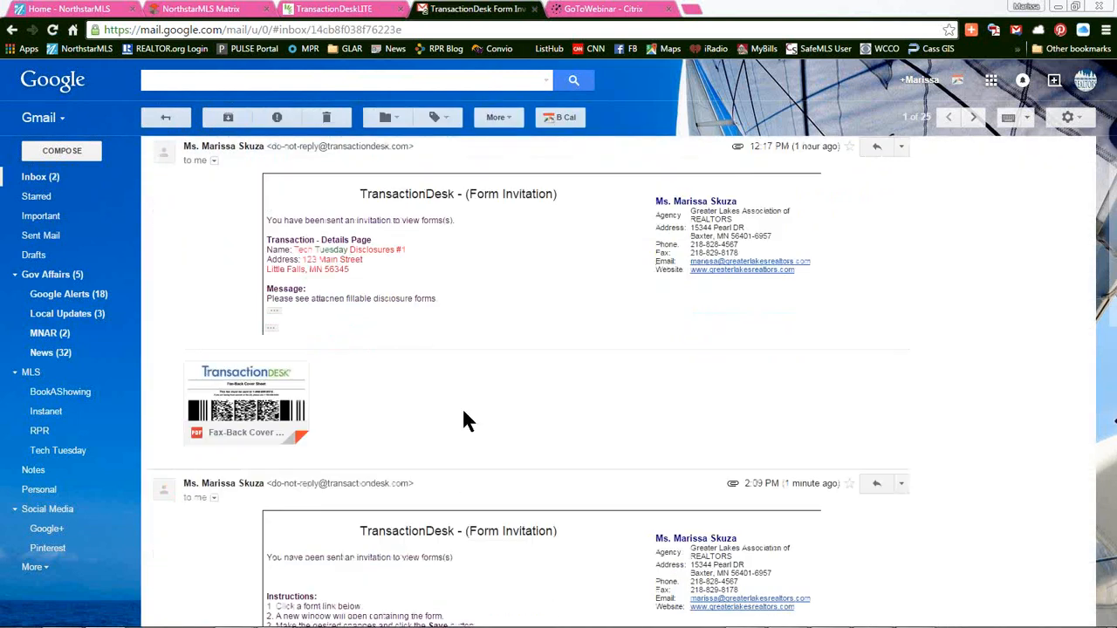
pyautogui.scroll(-2, 462, 406)
pyautogui.scroll(2, 465, 418)
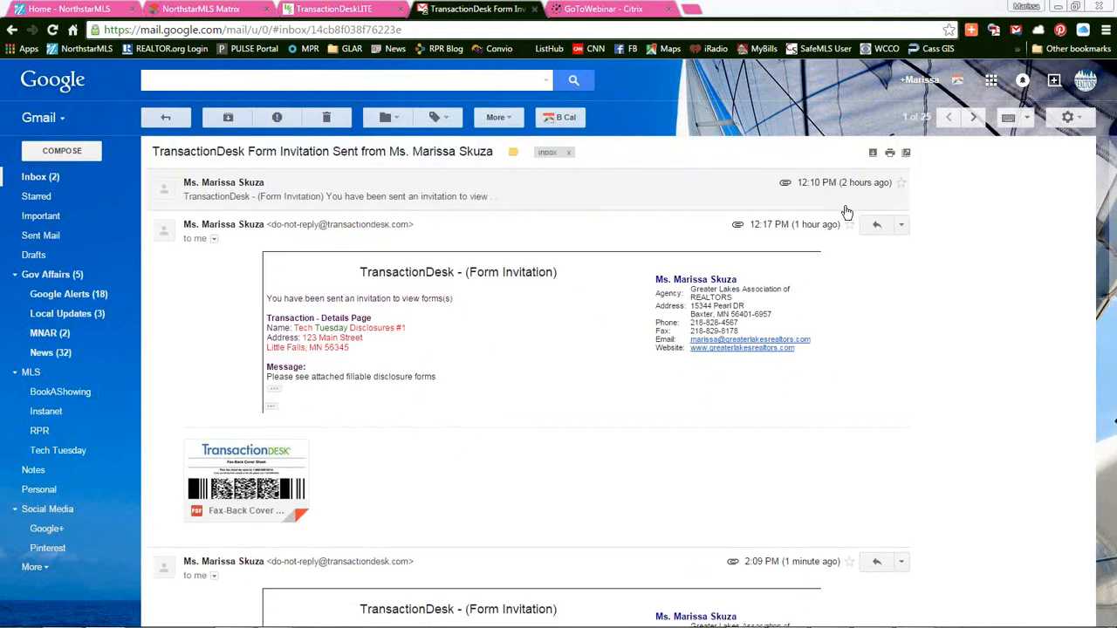
pyautogui.click(900, 225)
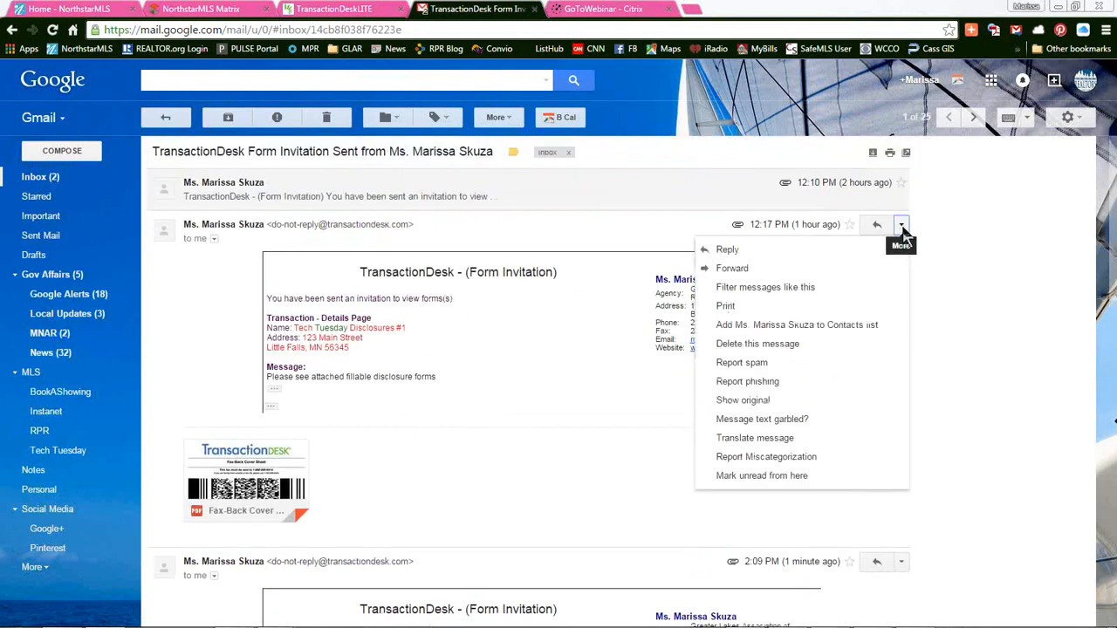
pyautogui.click(930, 213)
pyautogui.scroll(-1, 301, 393)
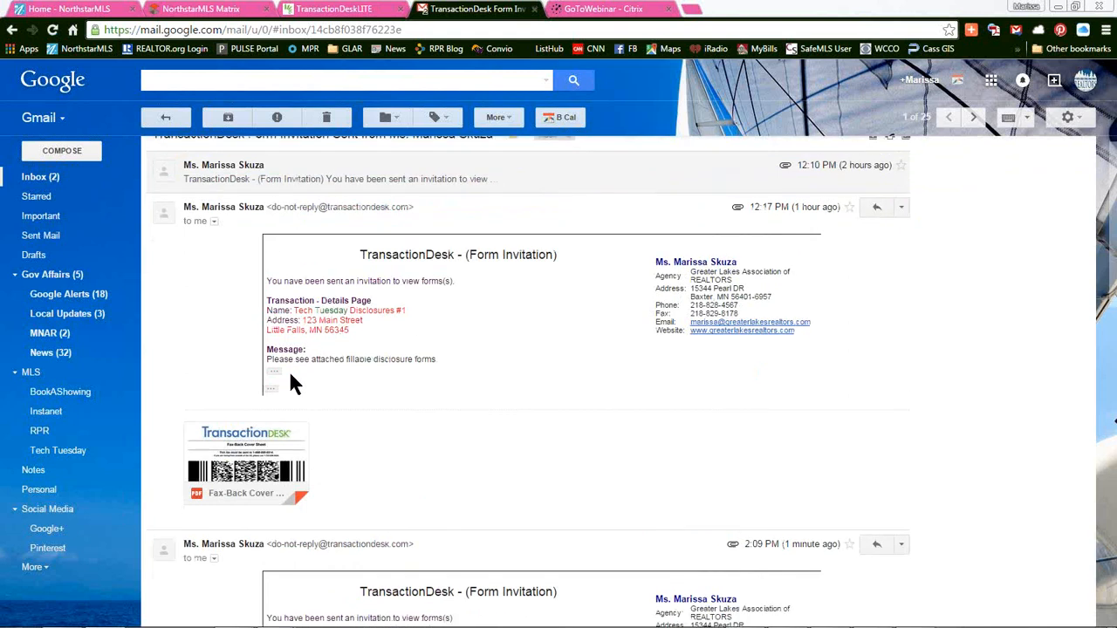
pyautogui.click(275, 371)
pyautogui.scroll(-3, 515, 419)
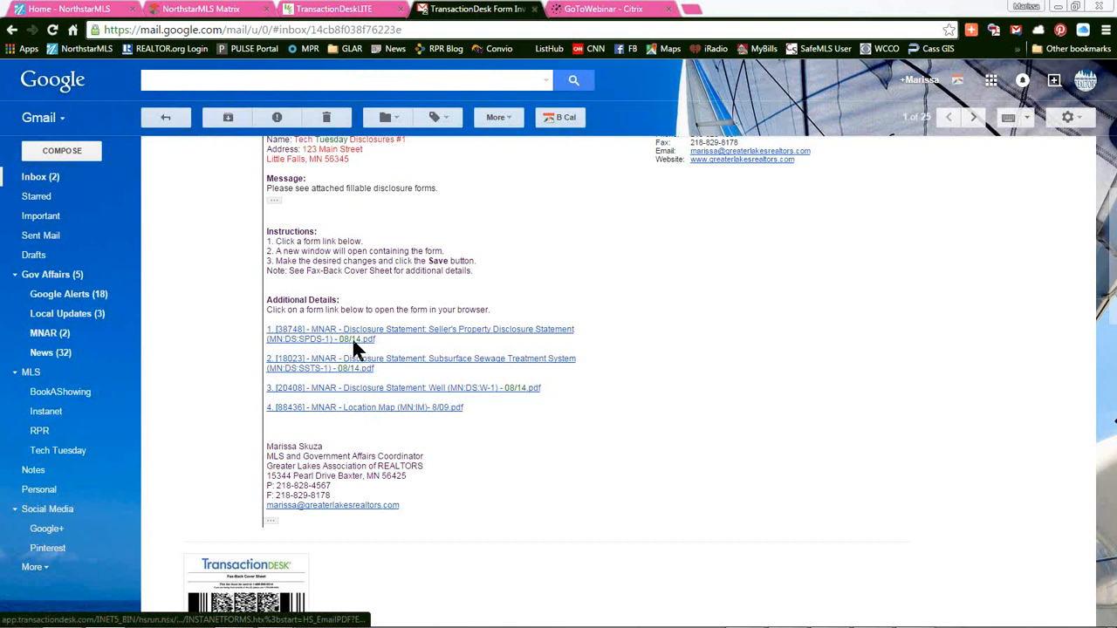
# Open the Seller's Property Disclosure Statement from its email link and review the prefilled fields on its first page
pyautogui.click(301, 334)
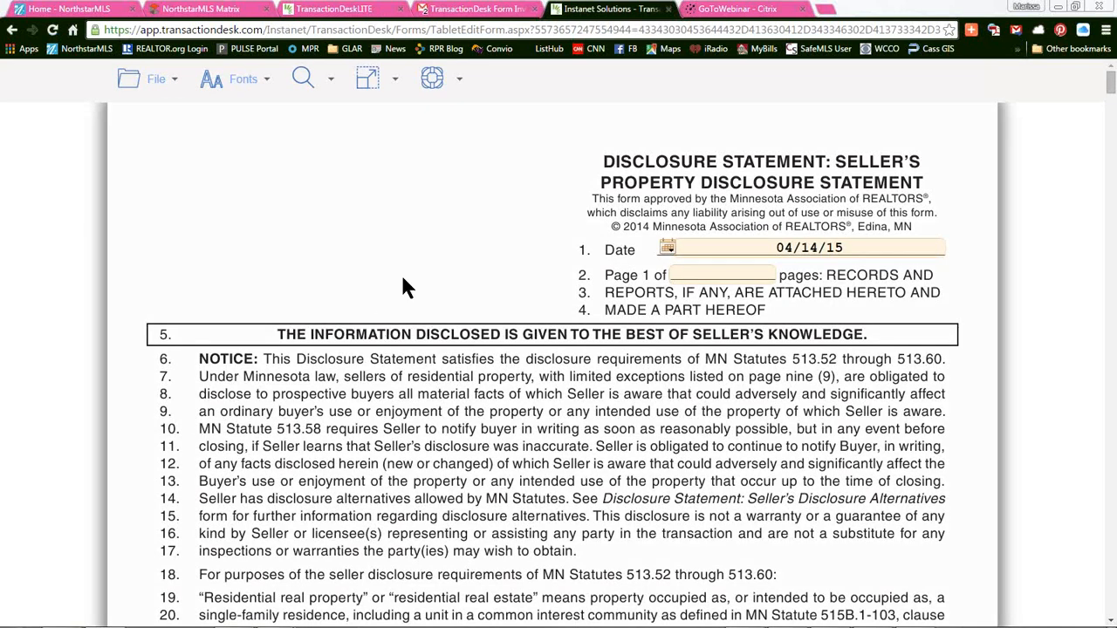
pyautogui.scroll(-6, 416, 299)
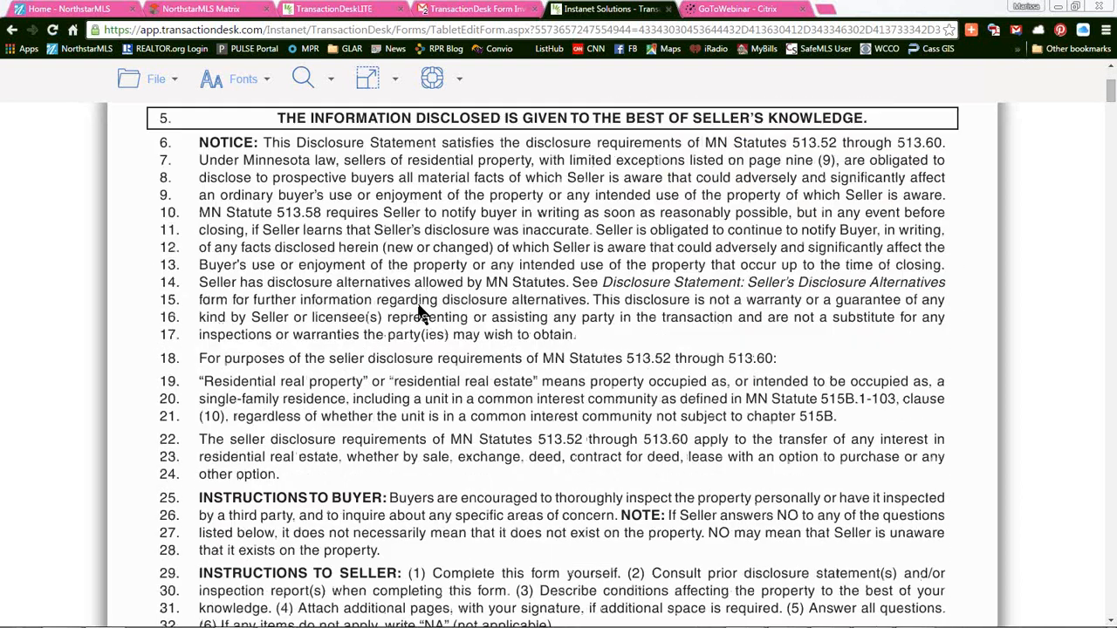
pyautogui.scroll(-2, 419, 308)
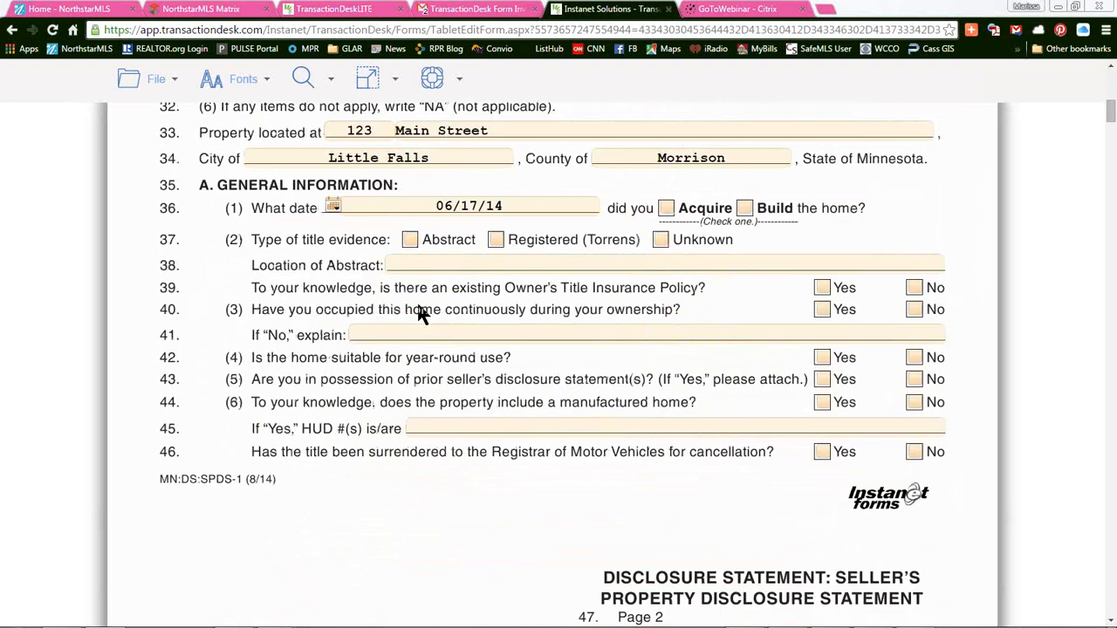
pyautogui.scroll(-1, 419, 314)
pyautogui.scroll(6, 419, 310)
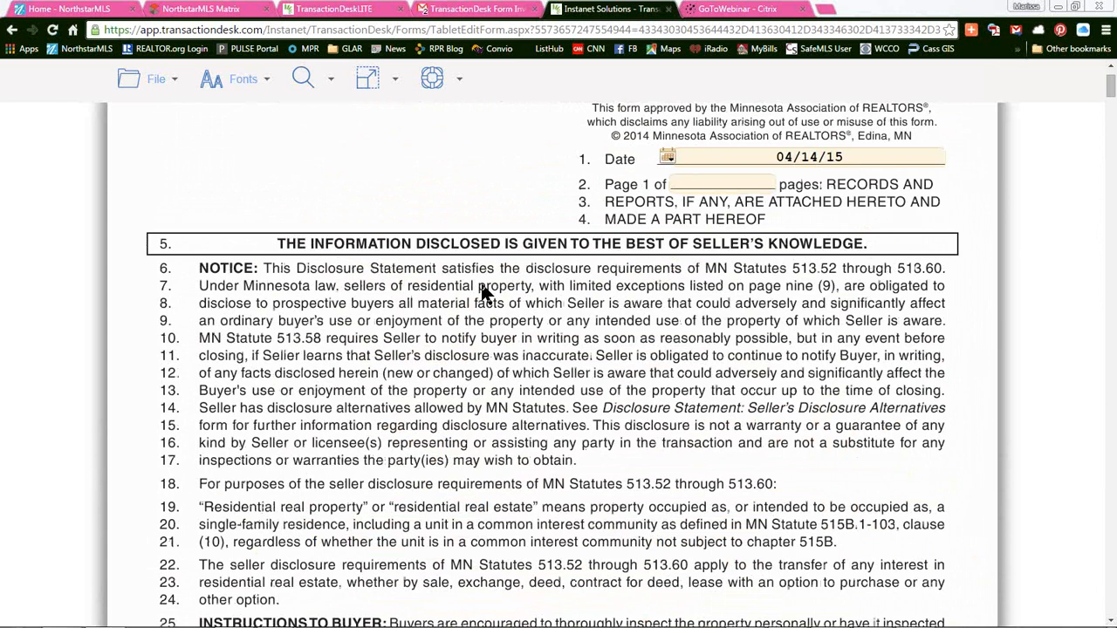
pyautogui.scroll(-8, 436, 331)
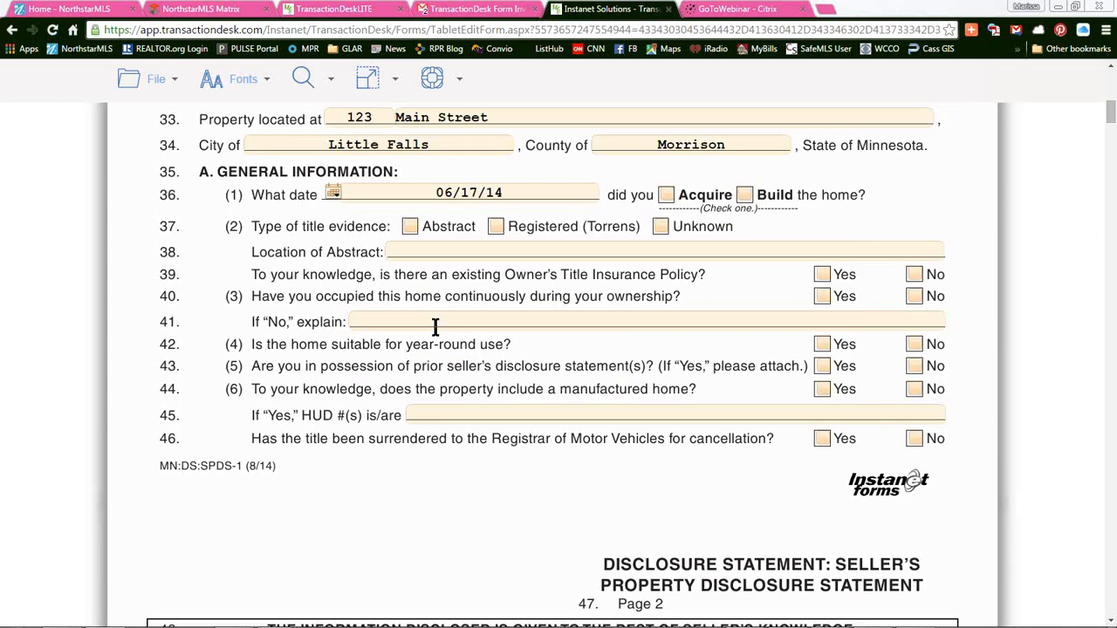
pyautogui.scroll(1, 433, 330)
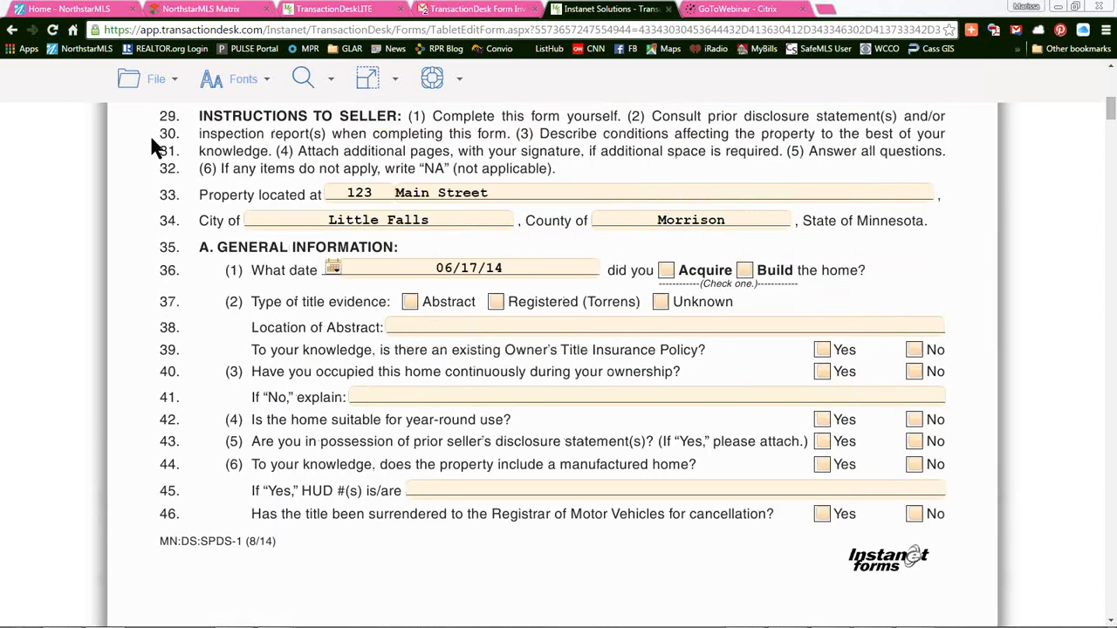
# Mark the title evidence as Unknown, answer Yes for owner's title insurance and continuous occupancy, and save the form
pyautogui.click(155, 80)
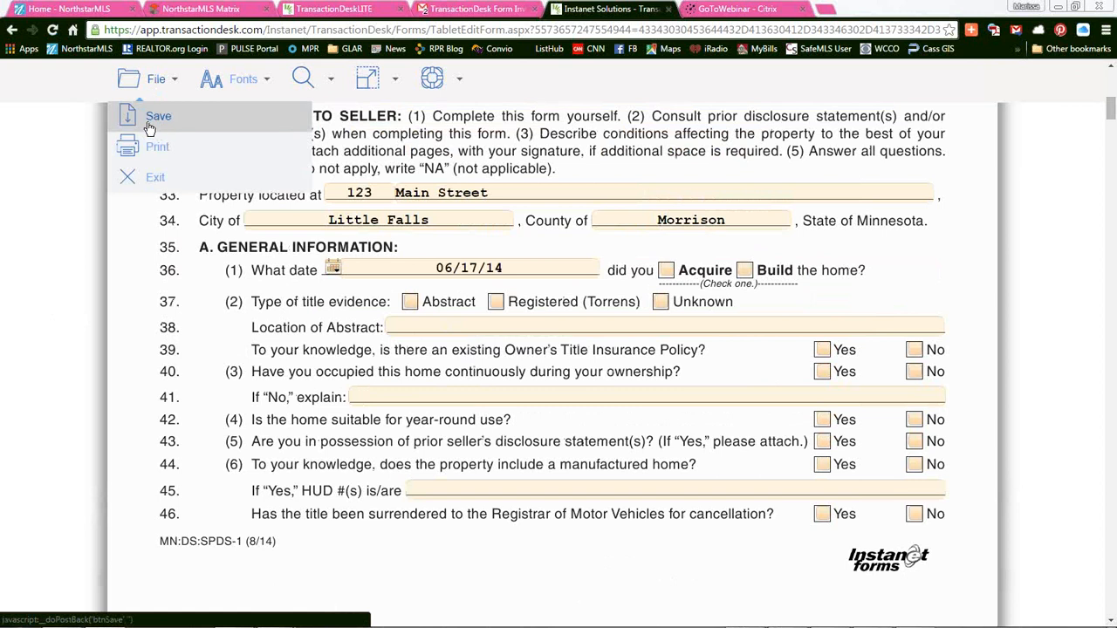
pyautogui.click(150, 128)
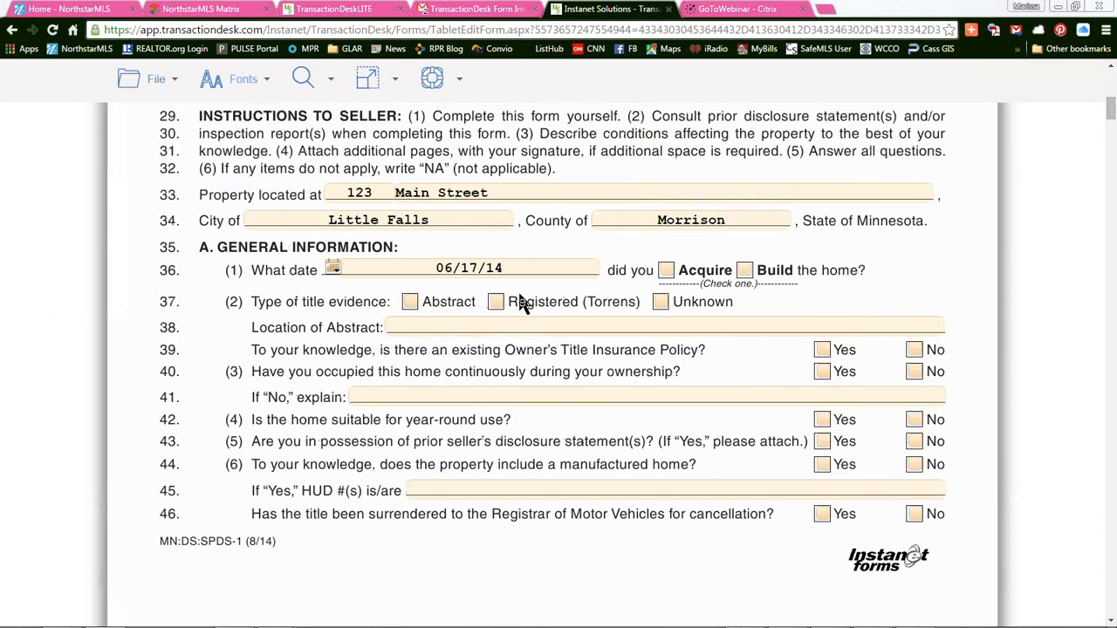
pyautogui.click(660, 302)
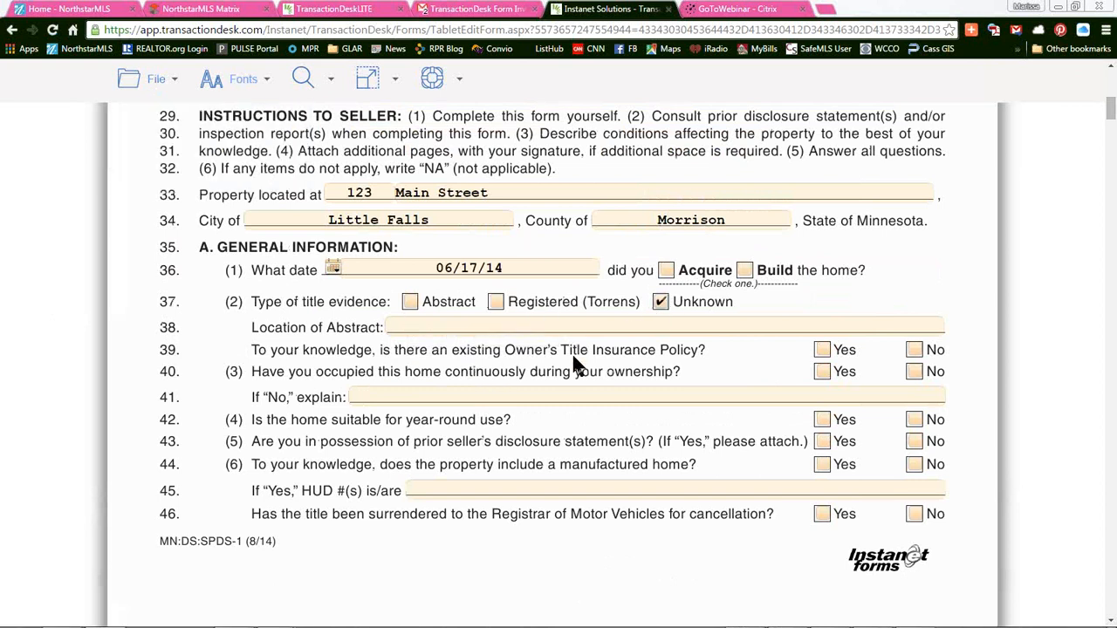
pyautogui.click(822, 350)
pyautogui.click(823, 372)
pyautogui.click(148, 79)
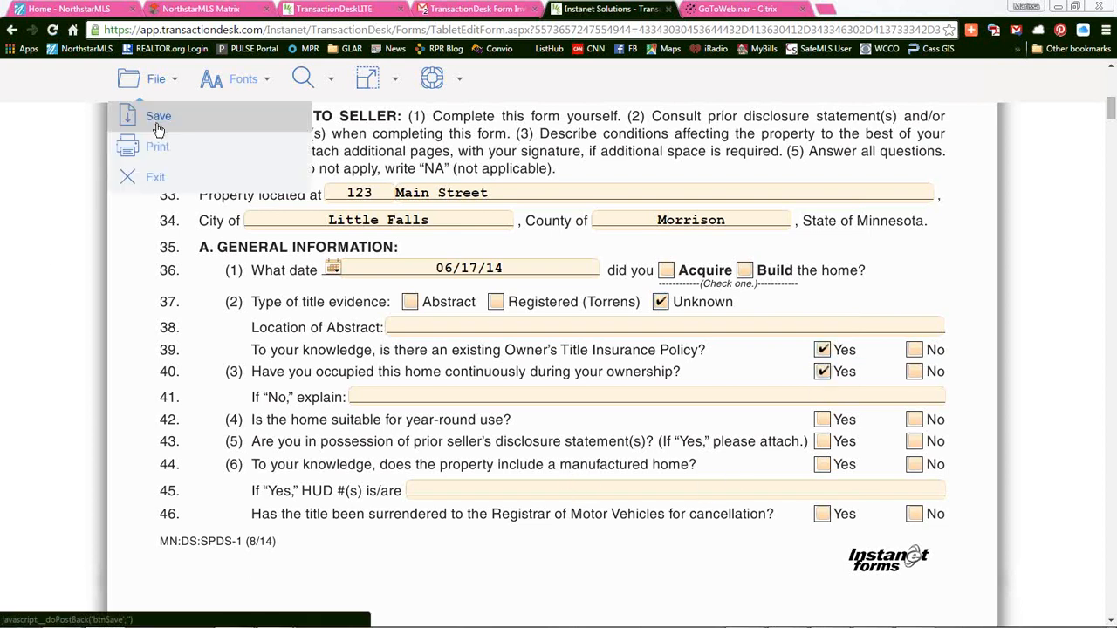
pyautogui.click(154, 124)
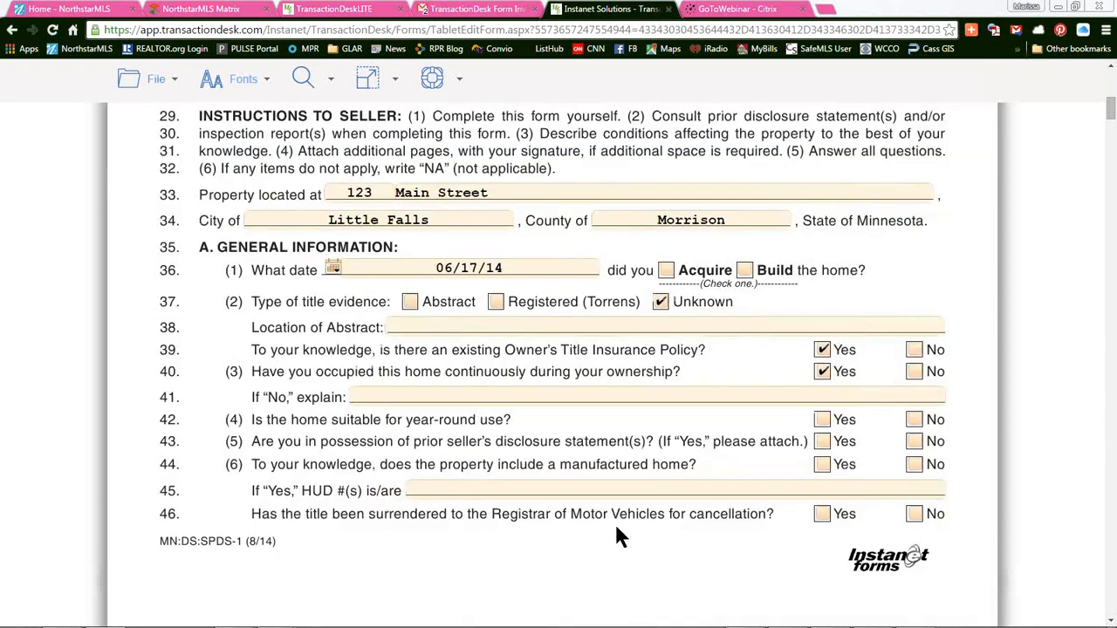
# Exit the disclosure form, closing its browser tab, and return from the invitation email to the Gmail inbox
pyautogui.click(156, 81)
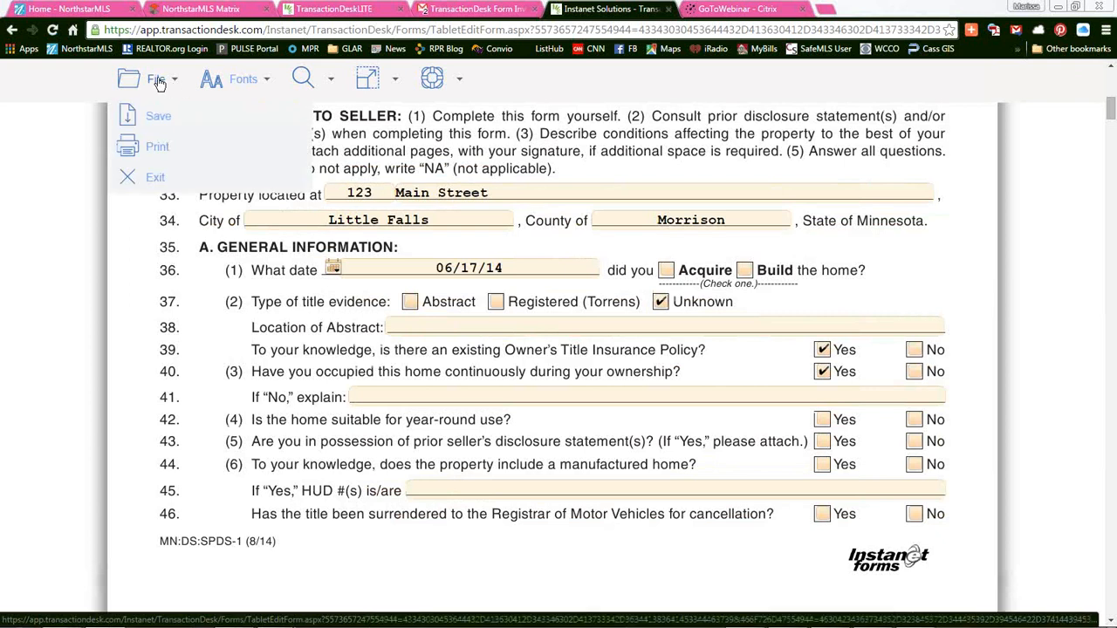
pyautogui.click(156, 177)
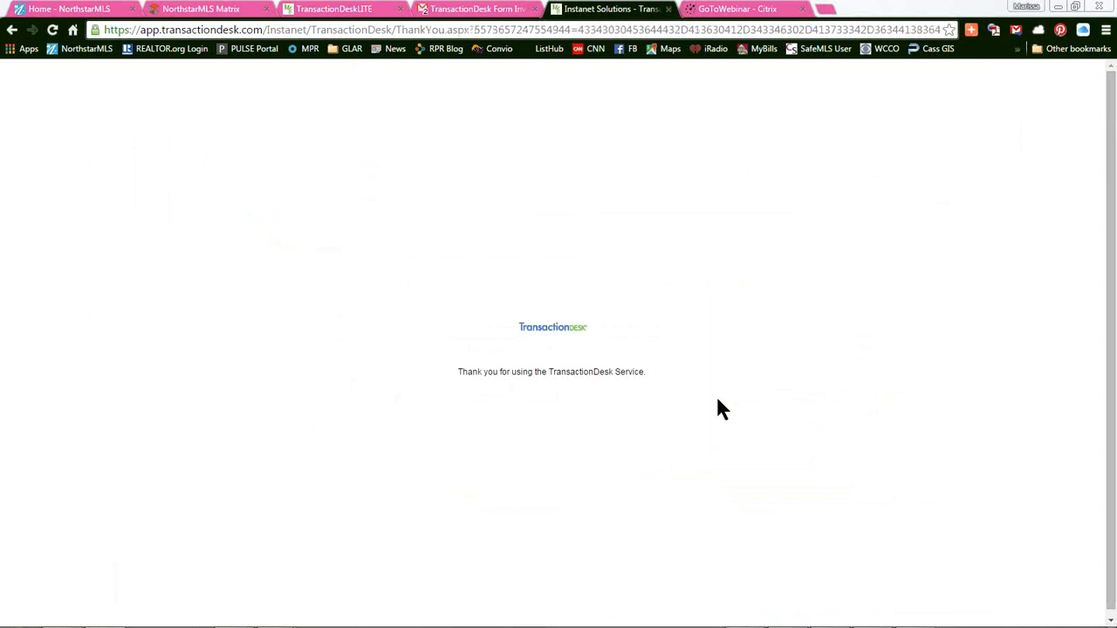
pyautogui.click(669, 9)
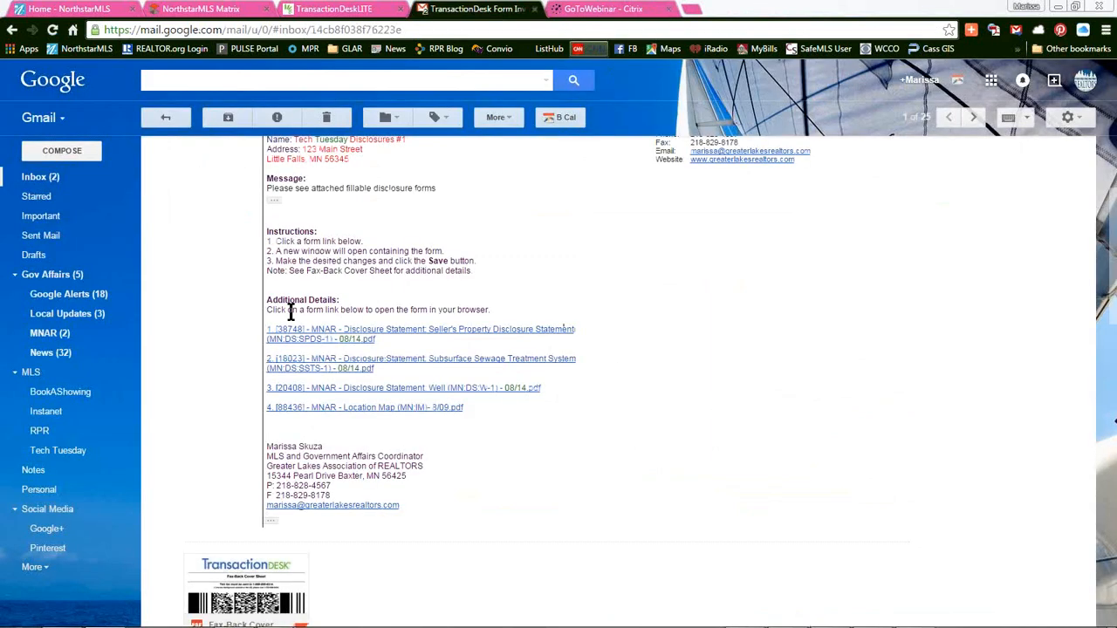
pyautogui.scroll(2, 294, 310)
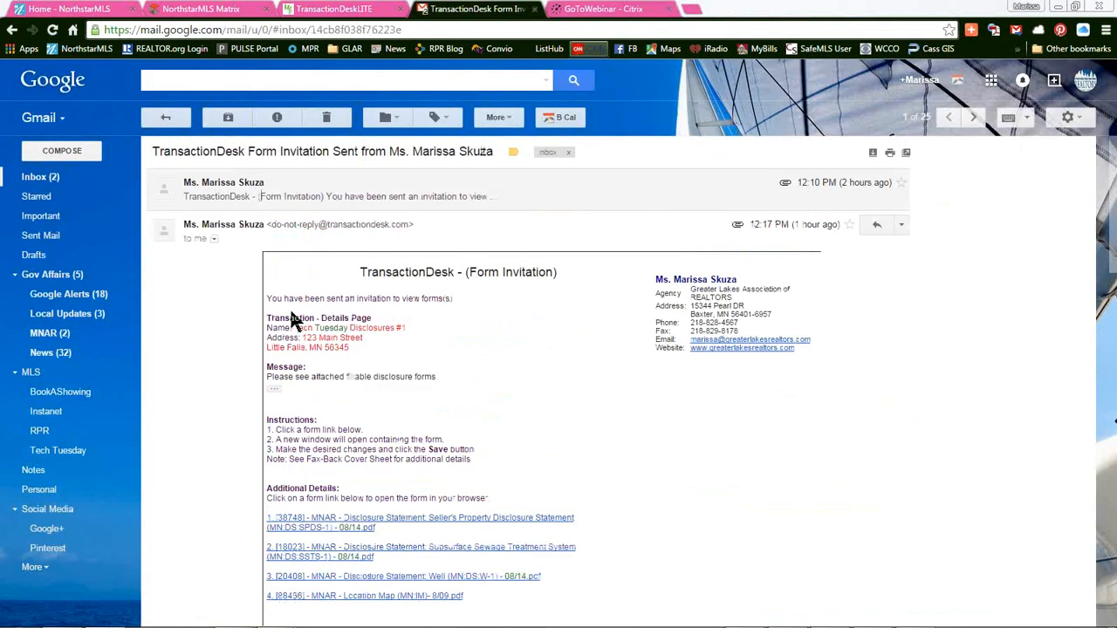
pyautogui.click(165, 117)
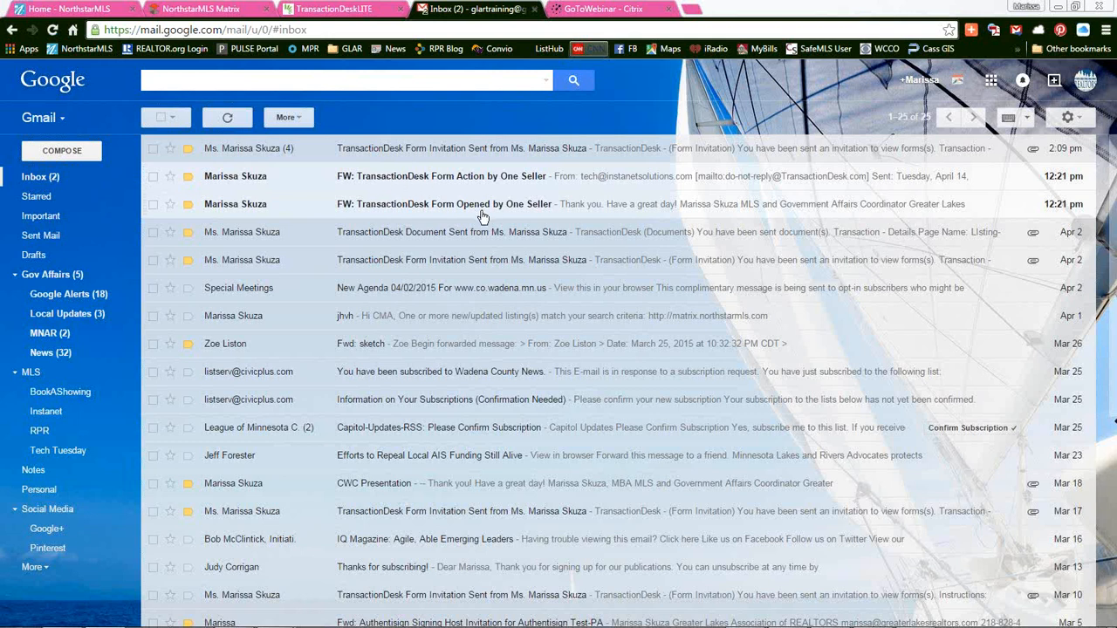
# Examine the recipient, form and opening time in the forwarded Form Opened notification, and return to the inbox
pyautogui.click(452, 212)
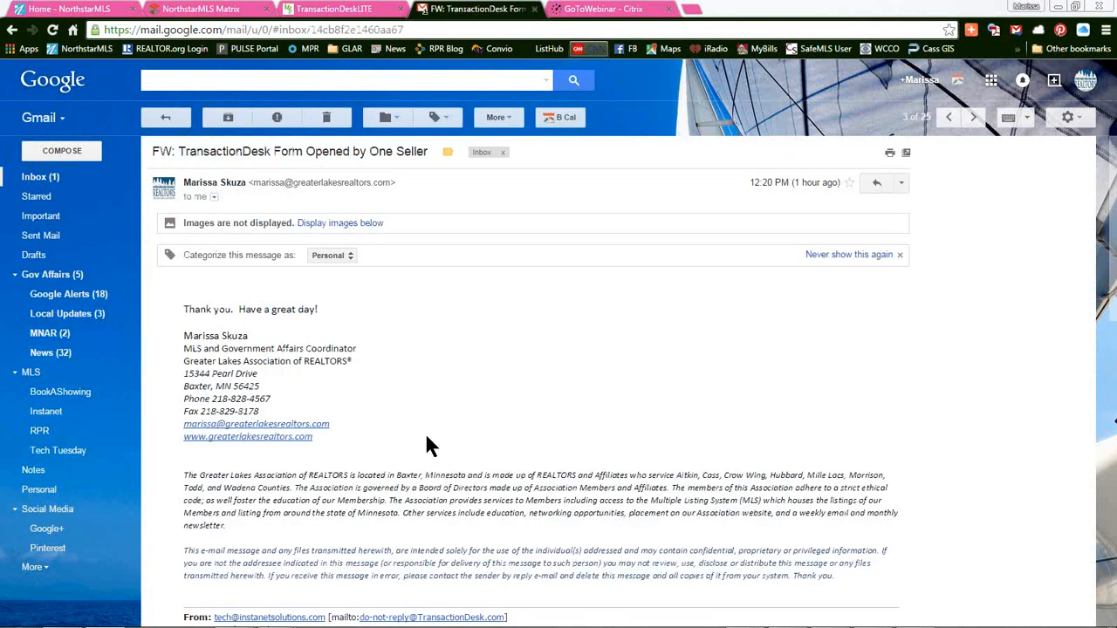
pyautogui.click(365, 225)
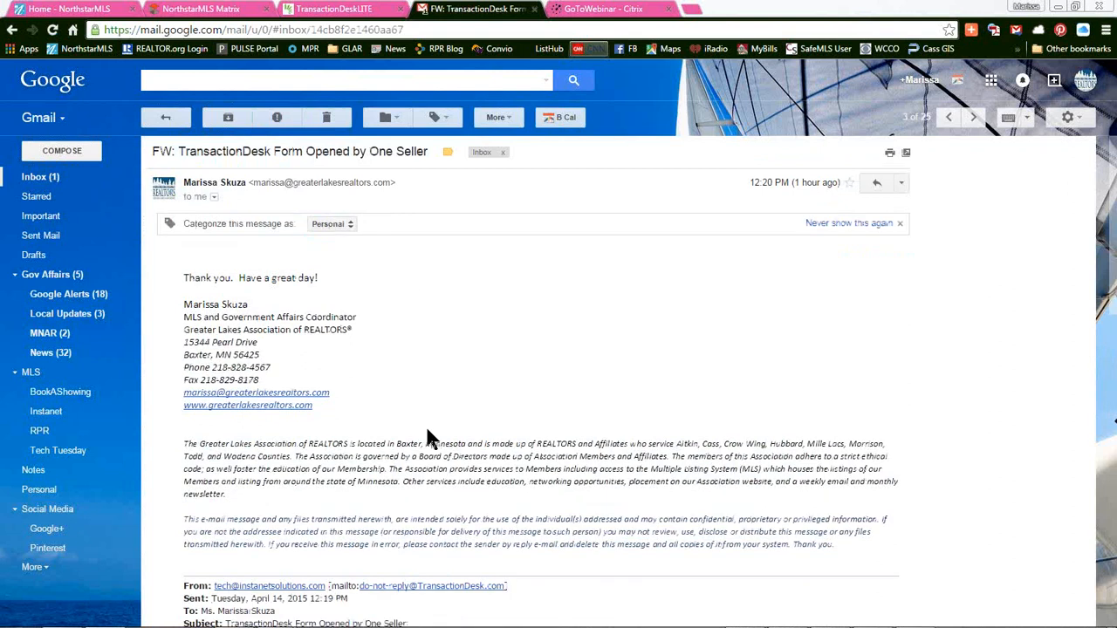
pyautogui.scroll(-8, 428, 432)
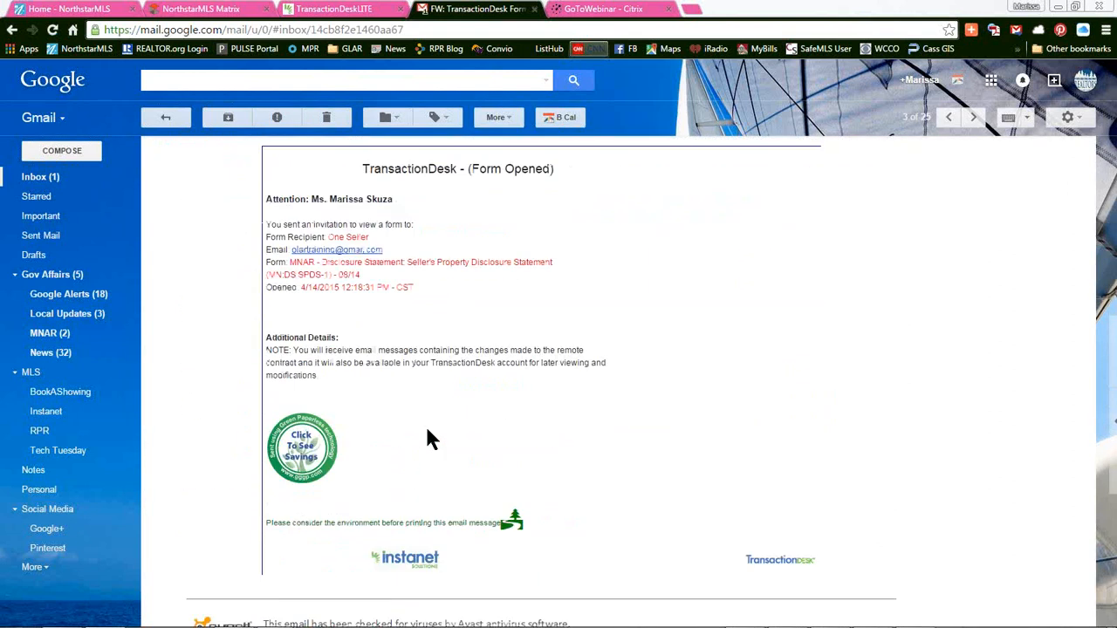
pyautogui.scroll(1, 353, 336)
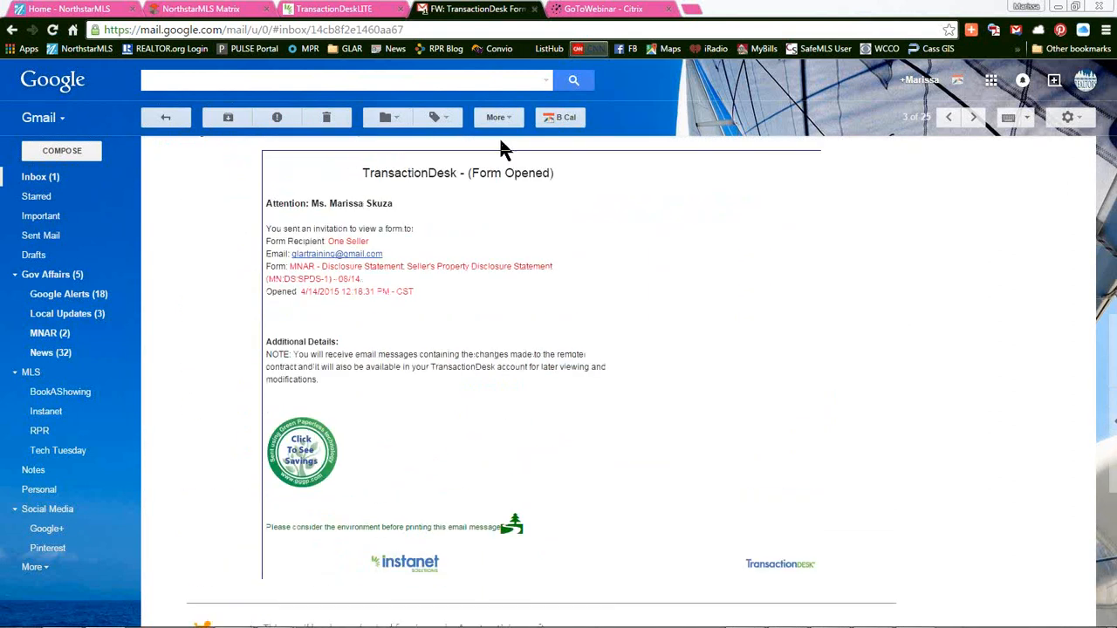
pyautogui.moveTo(473, 171); pyautogui.dragTo(568, 166)
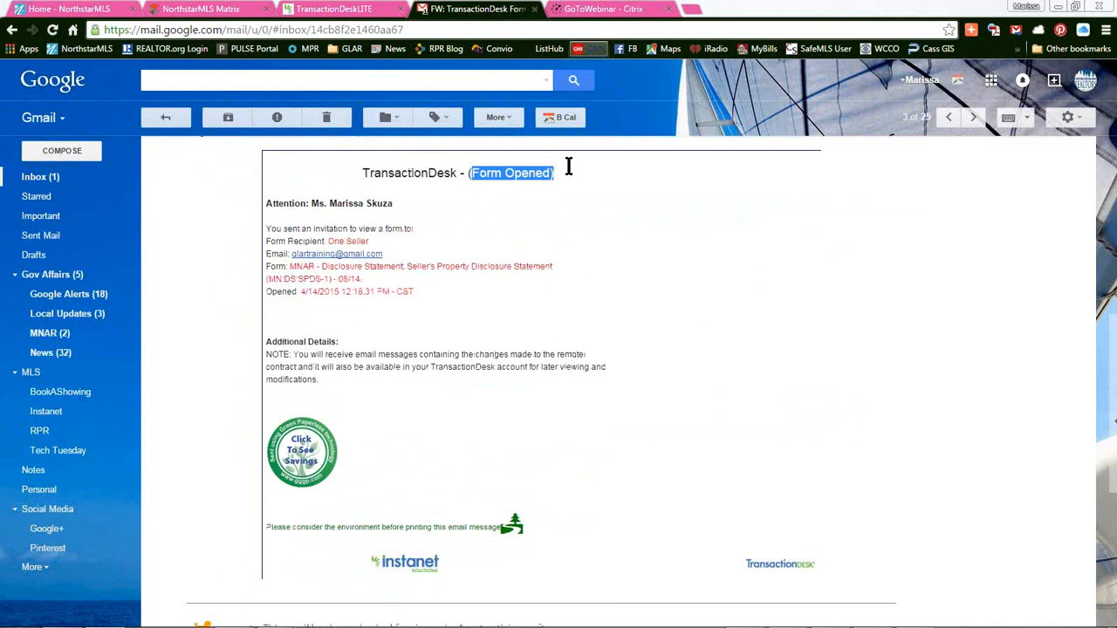
pyautogui.click(746, 326)
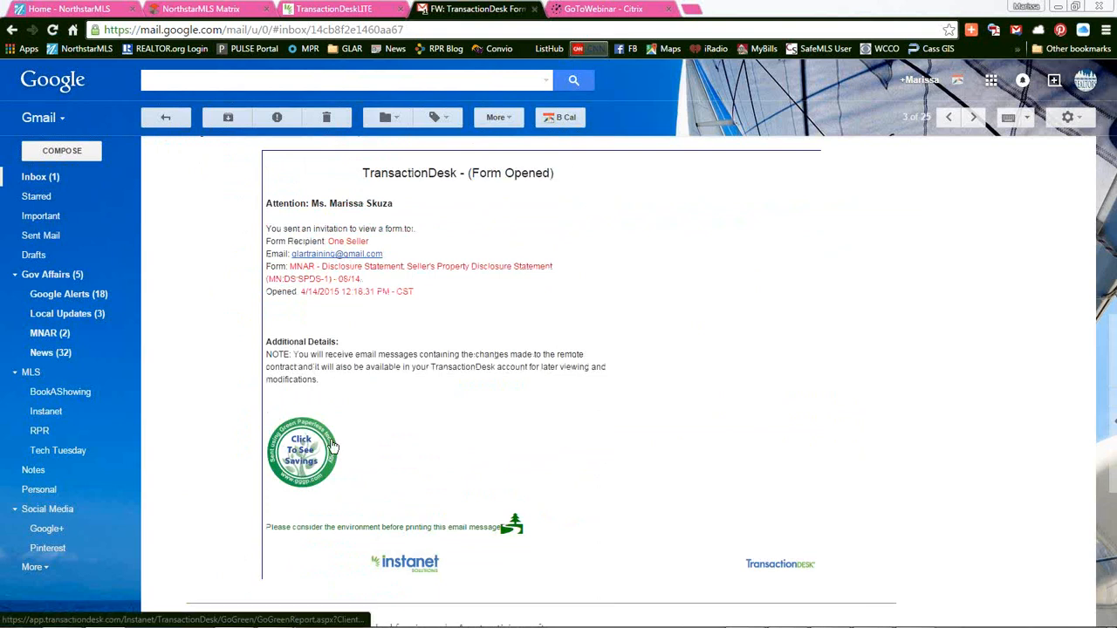
pyautogui.scroll(8, 329, 436)
pyautogui.click(166, 117)
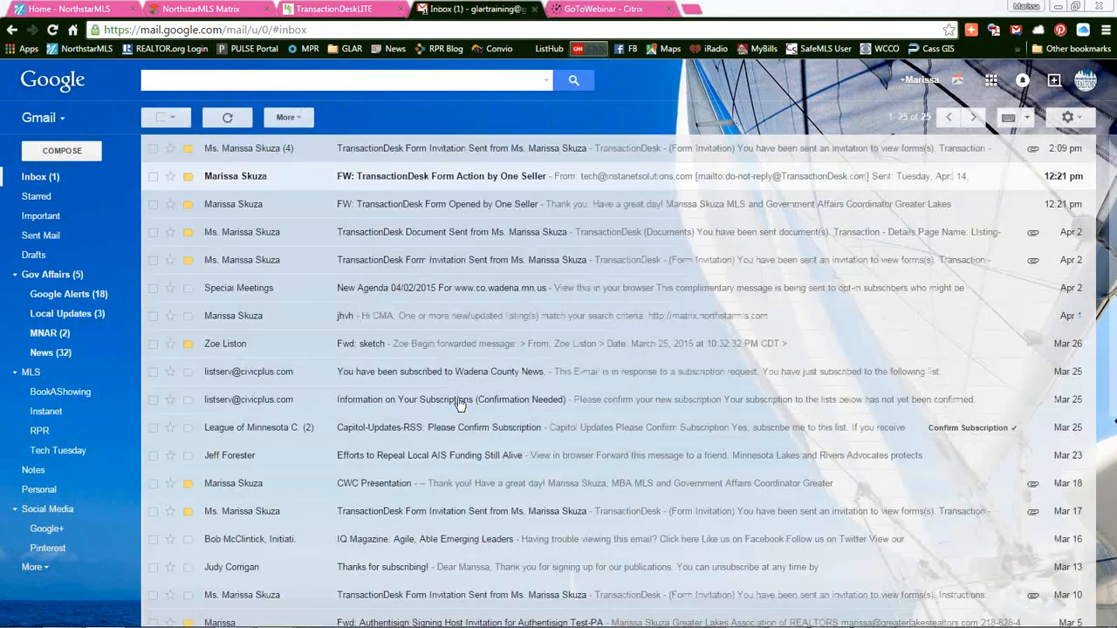
# Examine the old and new values listed under Changes in the forwarded Form Action notification, and return to the inbox
pyautogui.click(233, 178)
pyautogui.scroll(-5, 518, 489)
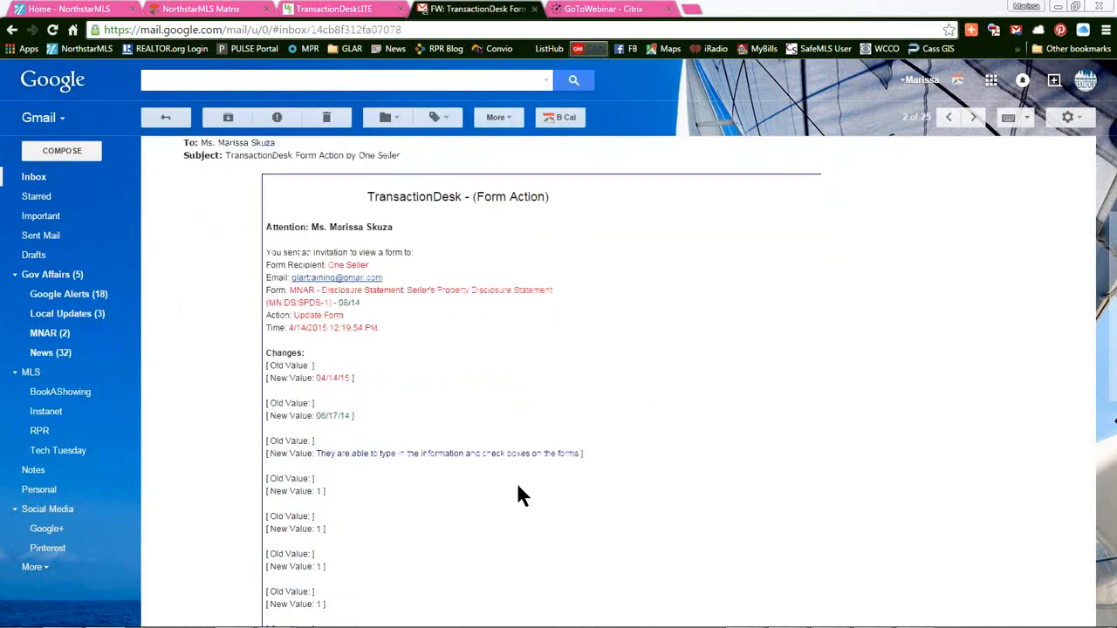
pyautogui.scroll(-1, 518, 495)
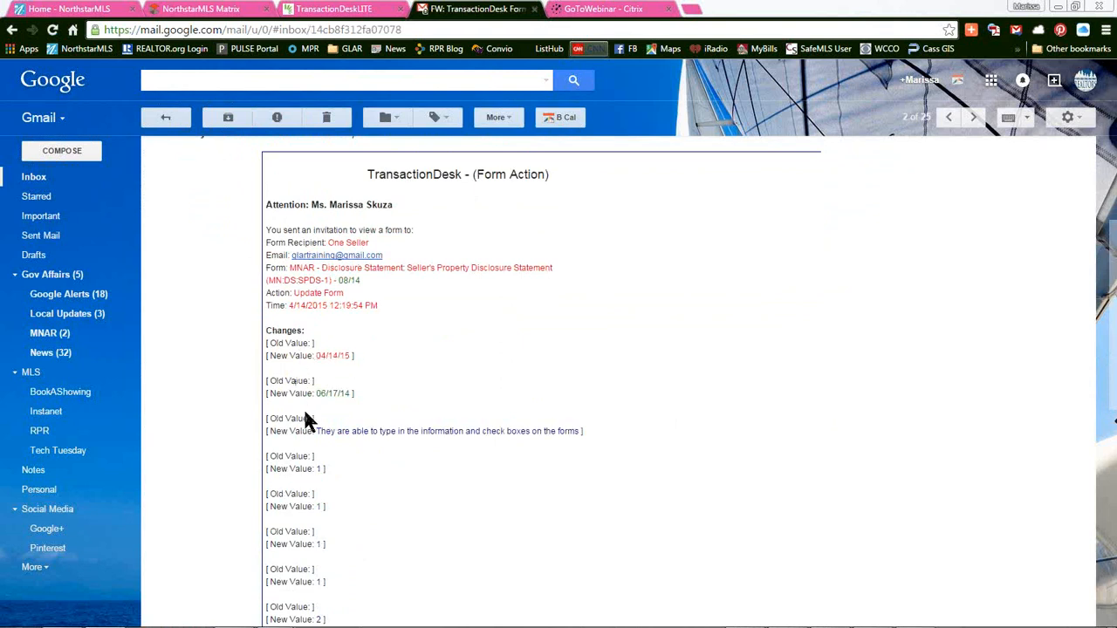
pyautogui.scroll(-3, 332, 434)
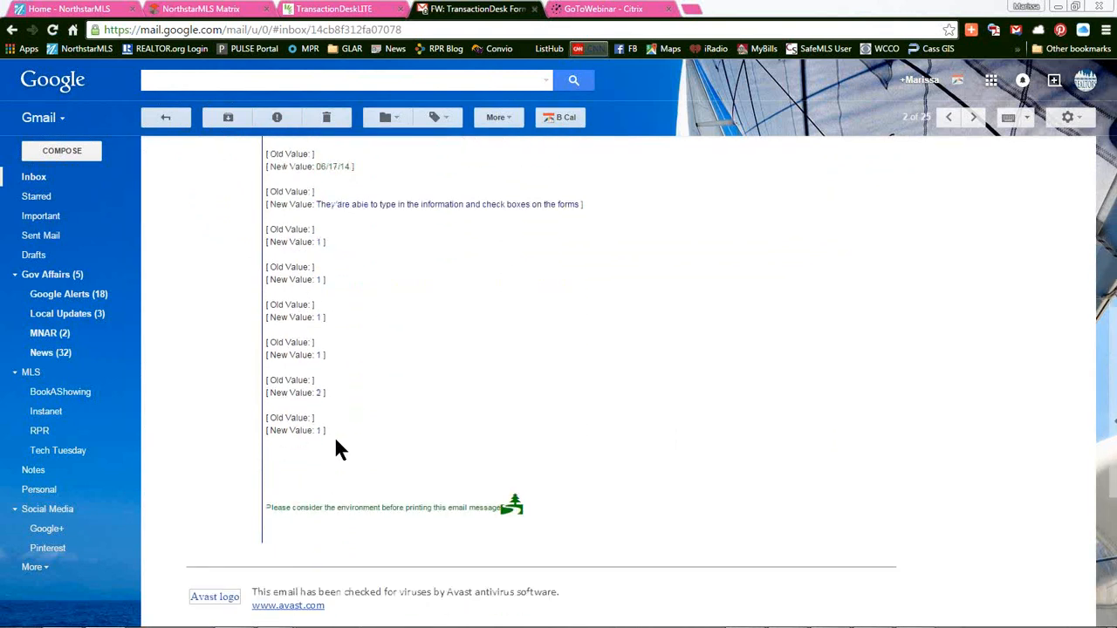
pyautogui.scroll(-1, 334, 436)
pyautogui.scroll(2, 334, 436)
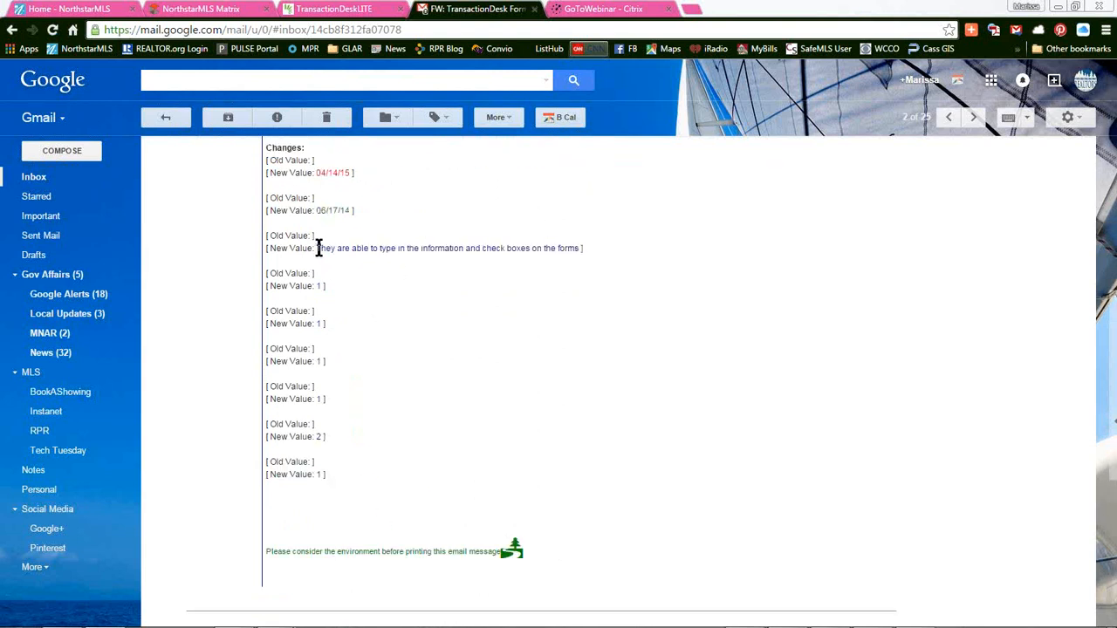
pyautogui.moveTo(318, 248); pyautogui.dragTo(581, 252)
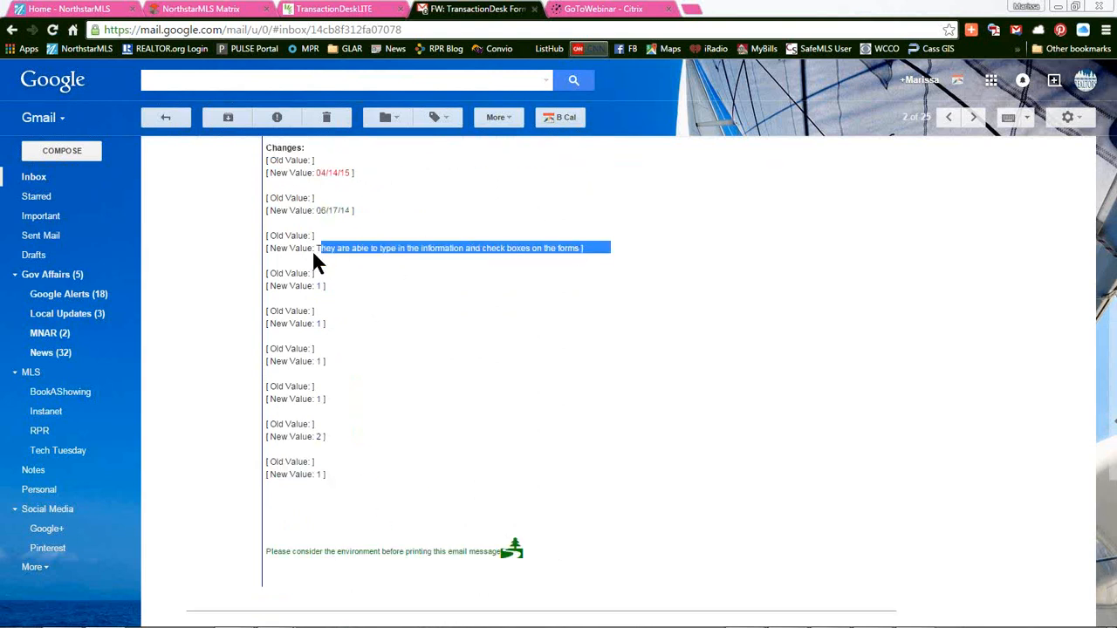
pyautogui.scroll(5, 462, 430)
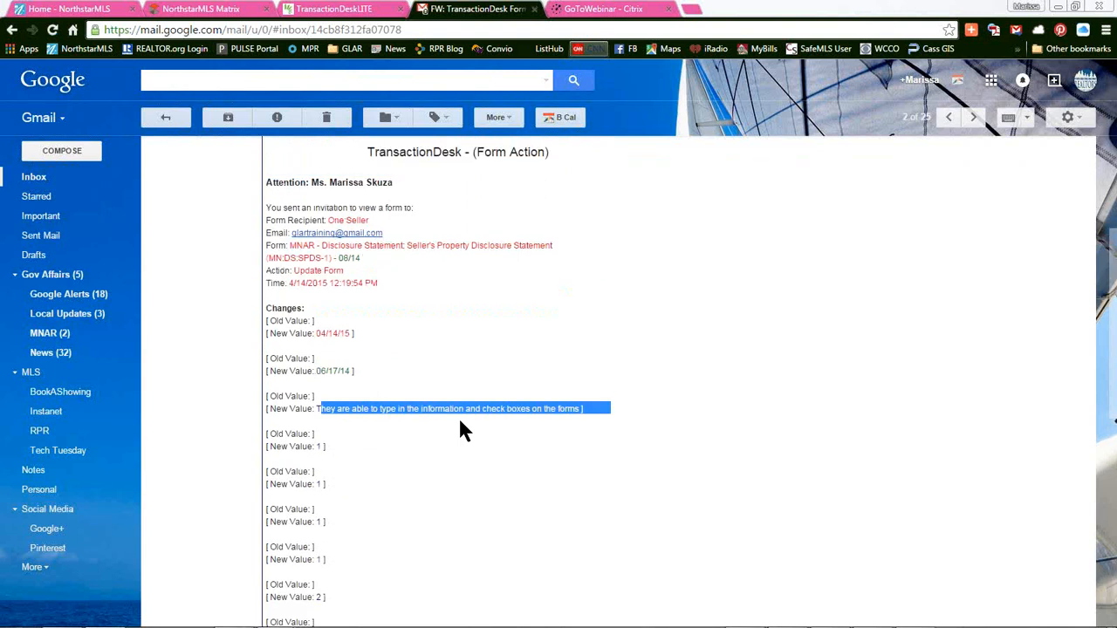
pyautogui.click(165, 117)
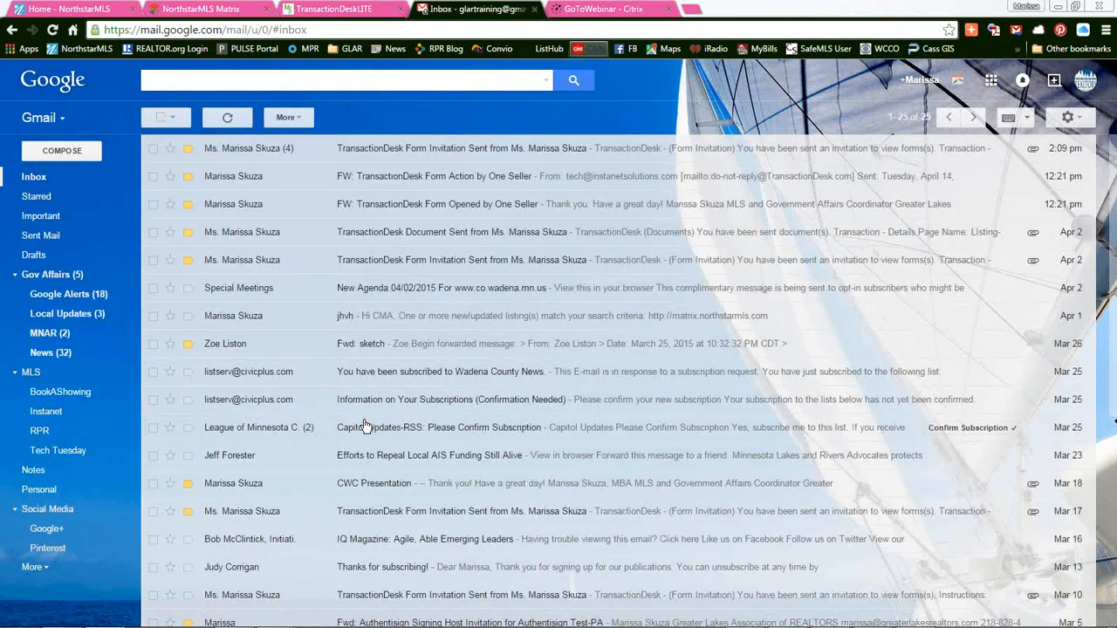
# Switch to TransactionDesk, examine the opening page of the seller's property disclosure in Tech Tuesday Disclosures #2, and exit the form
pyautogui.click(333, 9)
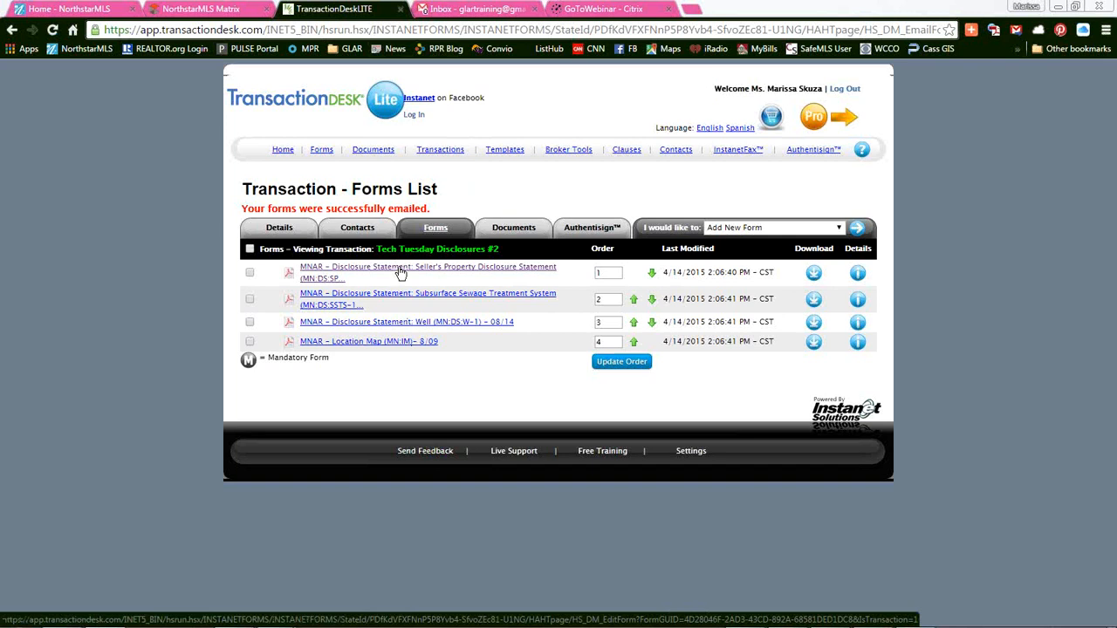
pyautogui.click(407, 322)
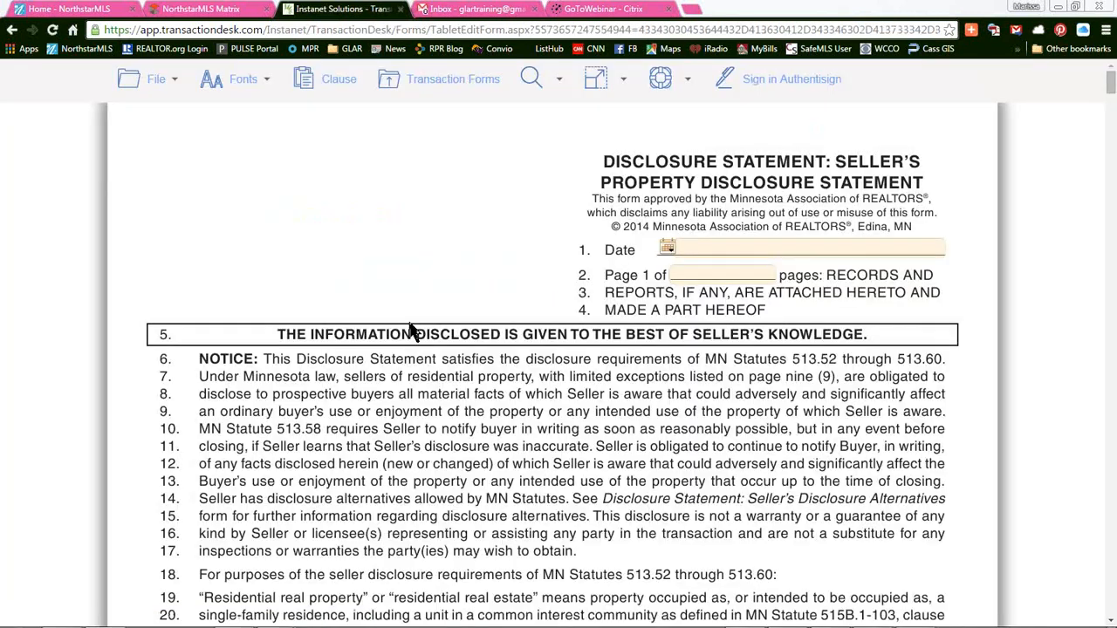
pyautogui.scroll(-7, 496, 352)
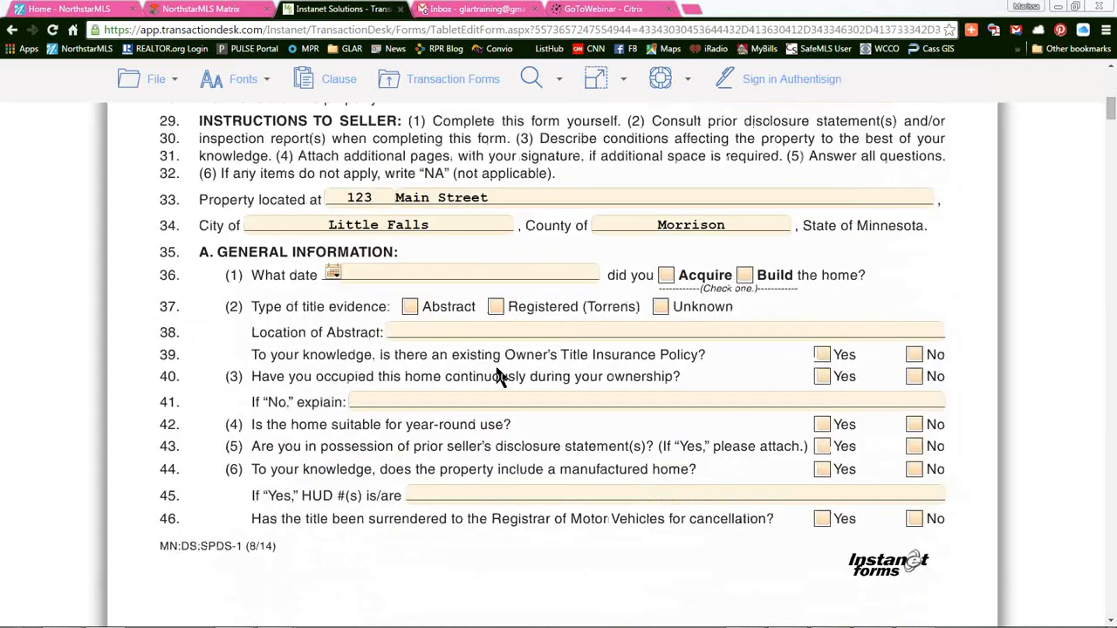
pyautogui.scroll(5, 499, 376)
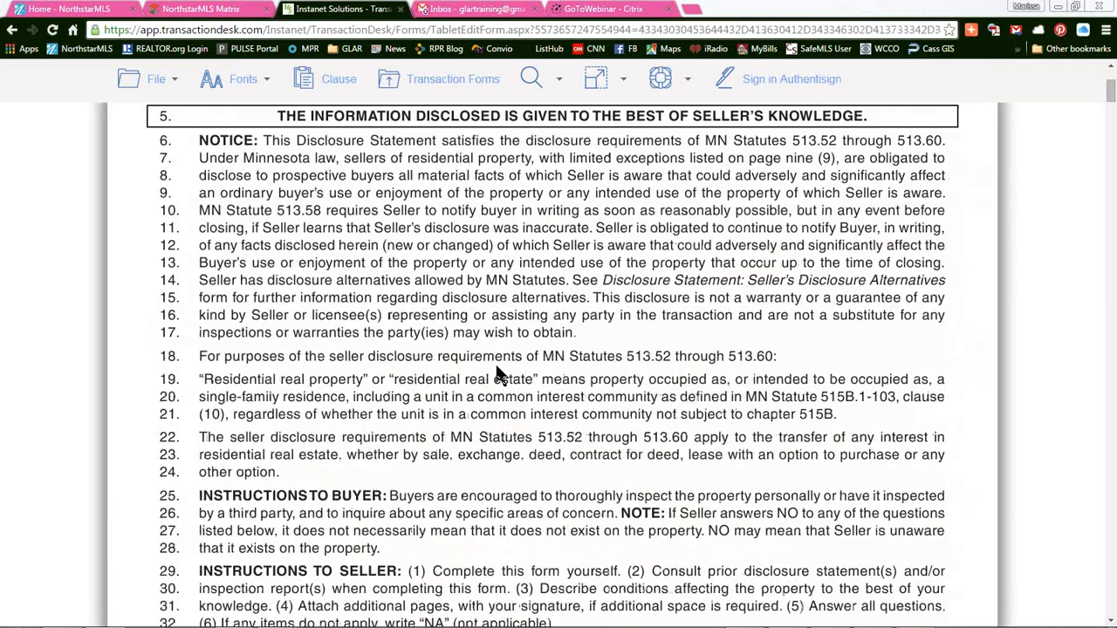
pyautogui.scroll(-7, 500, 375)
pyautogui.scroll(9, 522, 446)
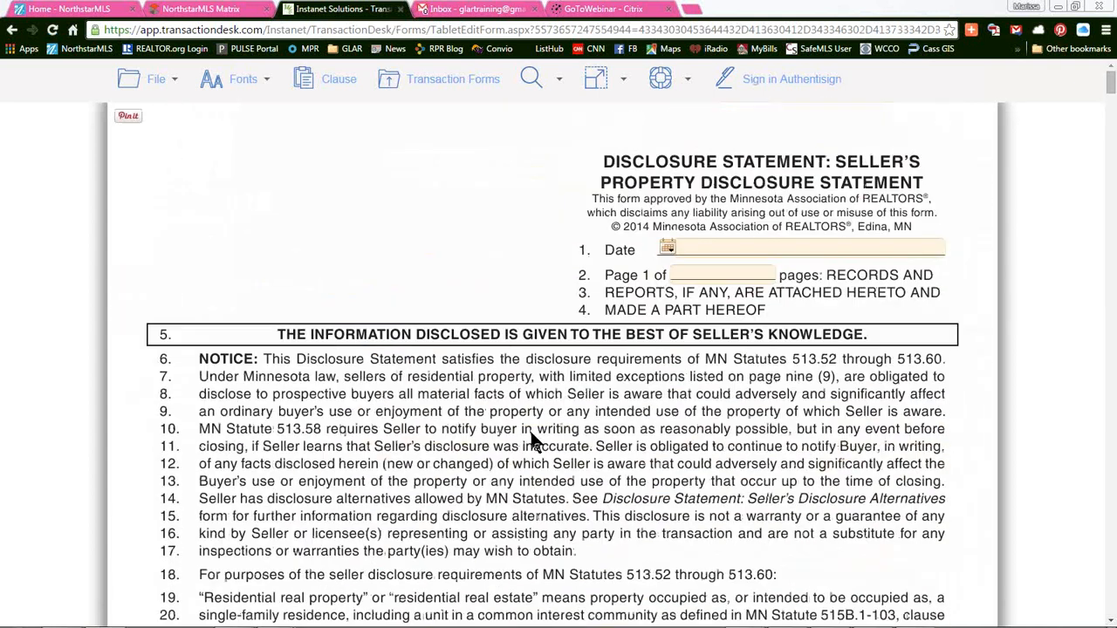
pyautogui.click(154, 81)
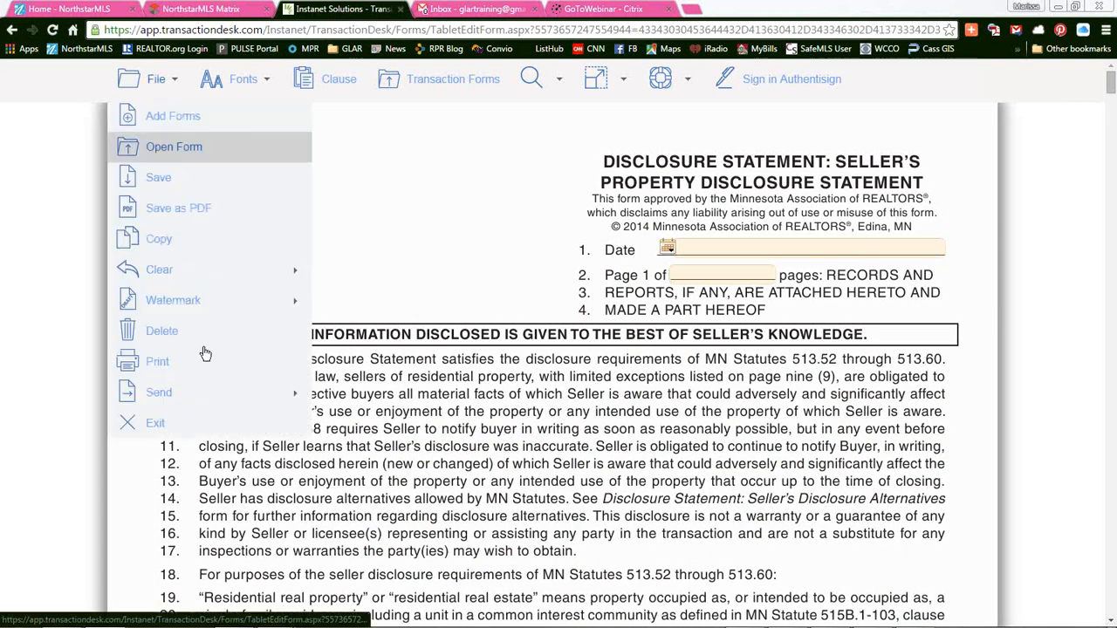
pyautogui.click(151, 79)
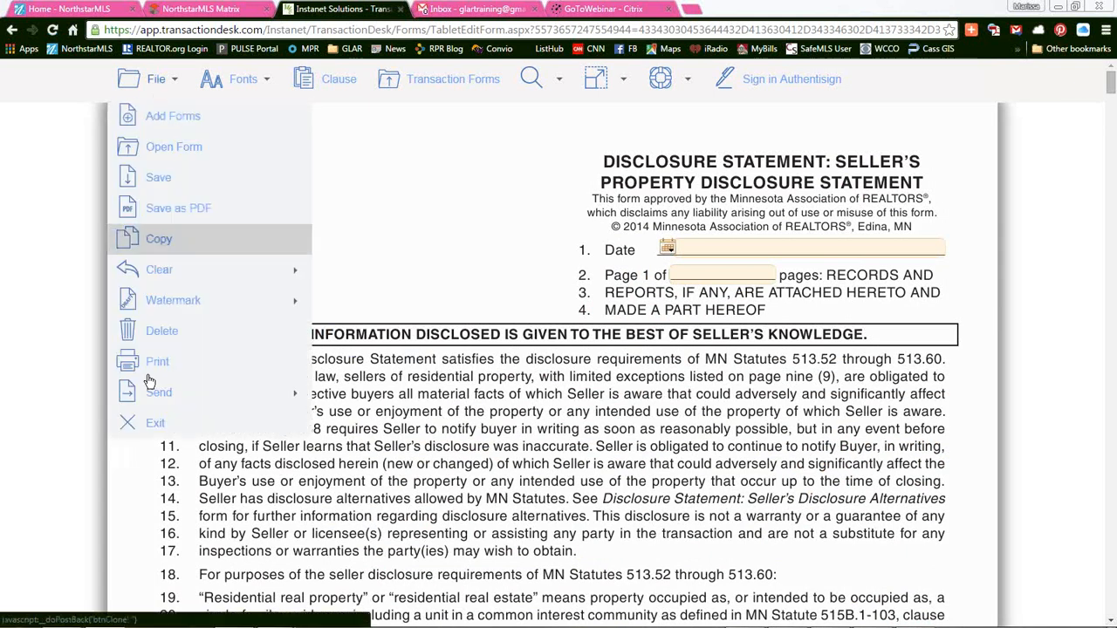
pyautogui.click(154, 424)
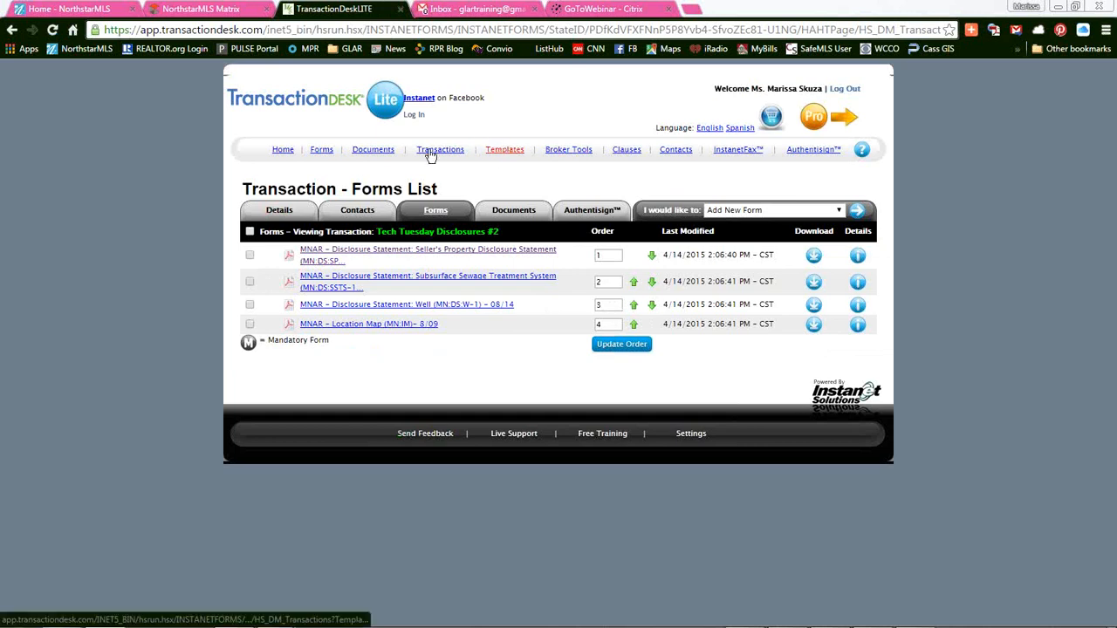
# Open the most recently modified Tech Tuesday Disclosures #1 transaction and its seller's property disclosure statement
pyautogui.click(430, 152)
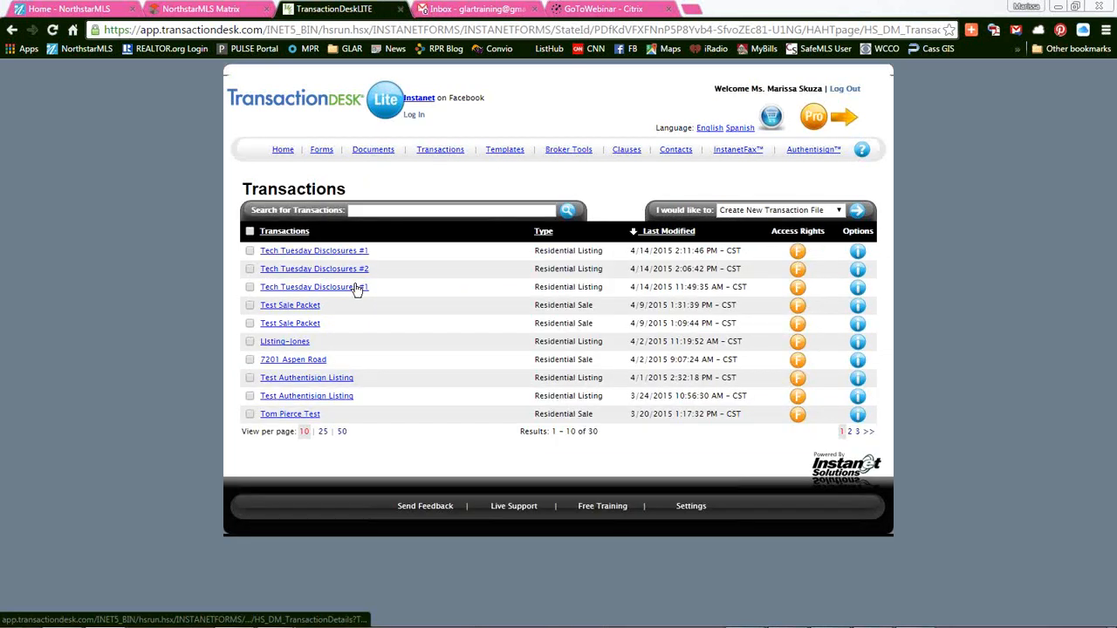
pyautogui.click(357, 252)
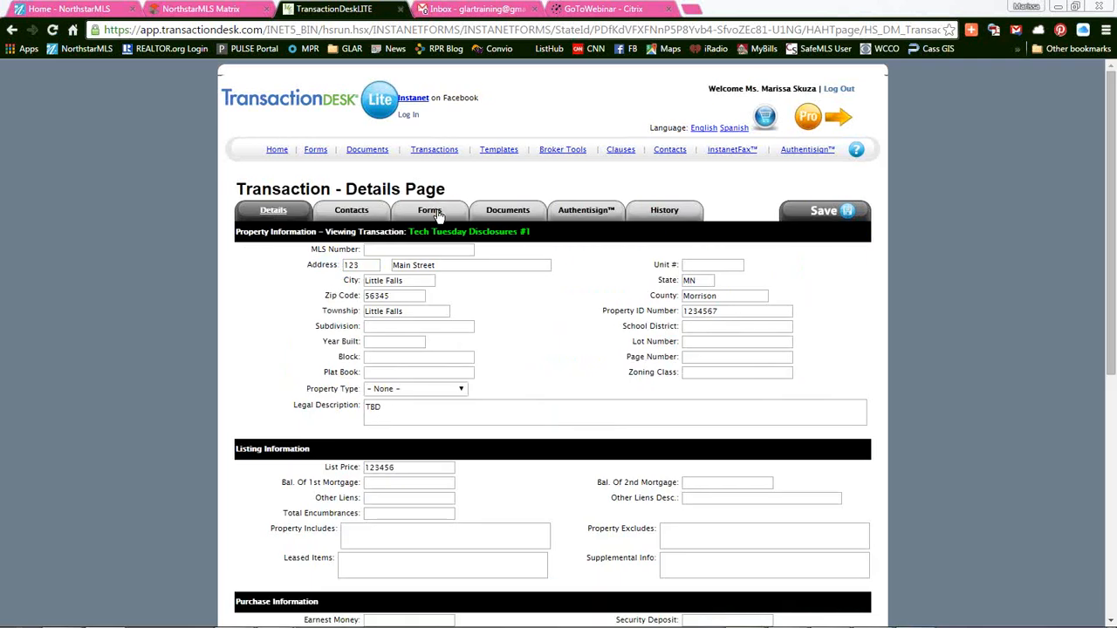
pyautogui.click(428, 212)
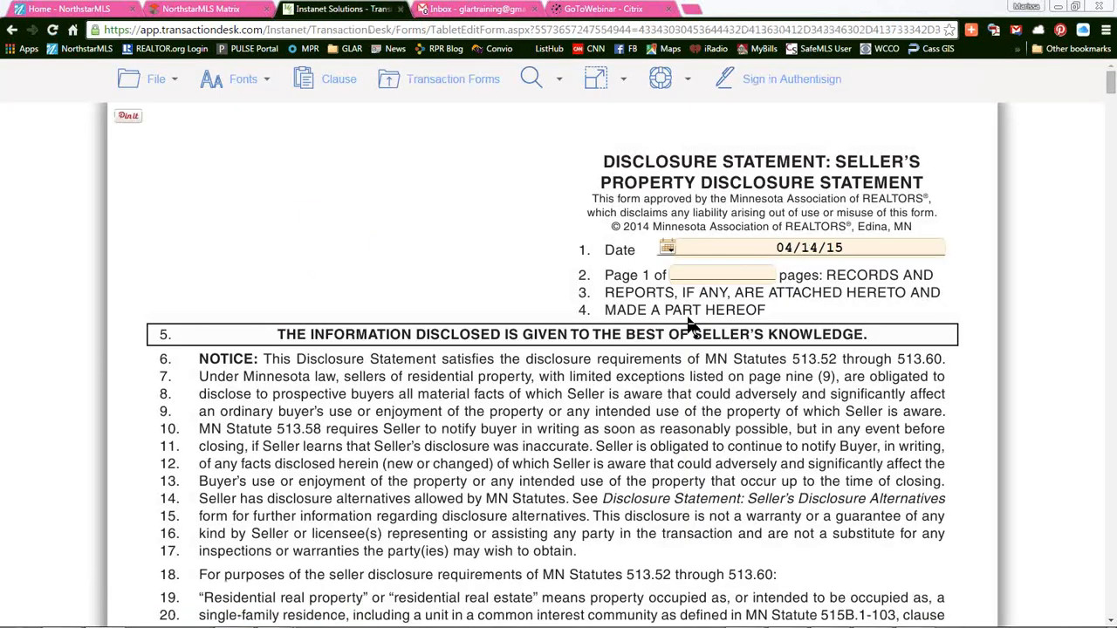
# Examine the date, general information and Section A explanation filled in on the disclosure statement, and exit the form
pyautogui.scroll(-5, 656, 364)
pyautogui.scroll(-5, 657, 364)
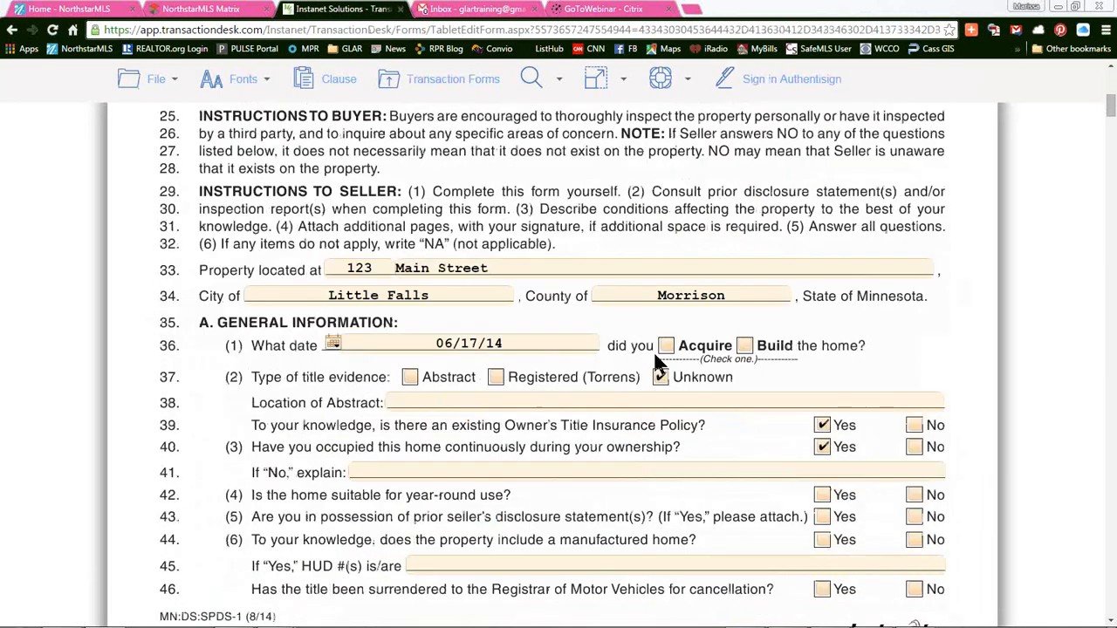
pyautogui.scroll(1, 757, 262)
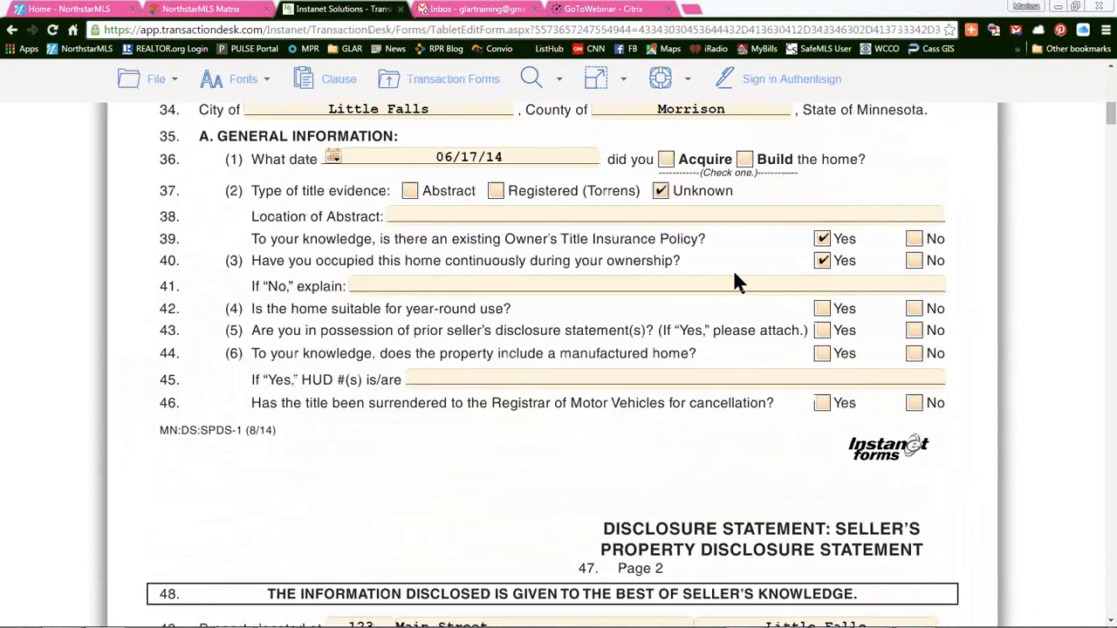
pyautogui.scroll(-3, 550, 390)
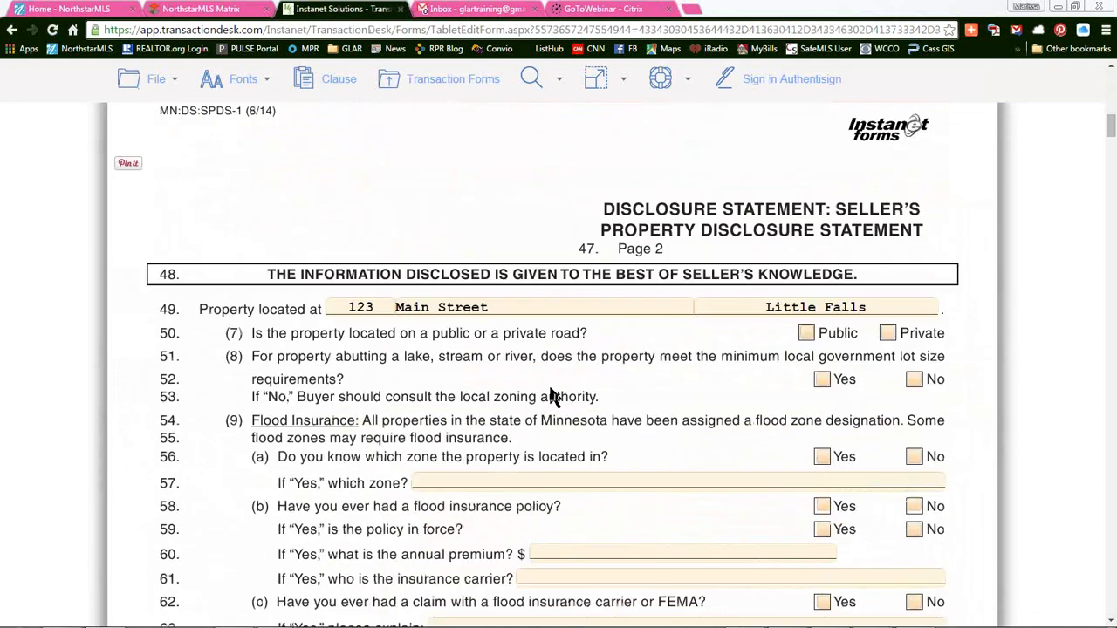
pyautogui.scroll(-6, 673, 394)
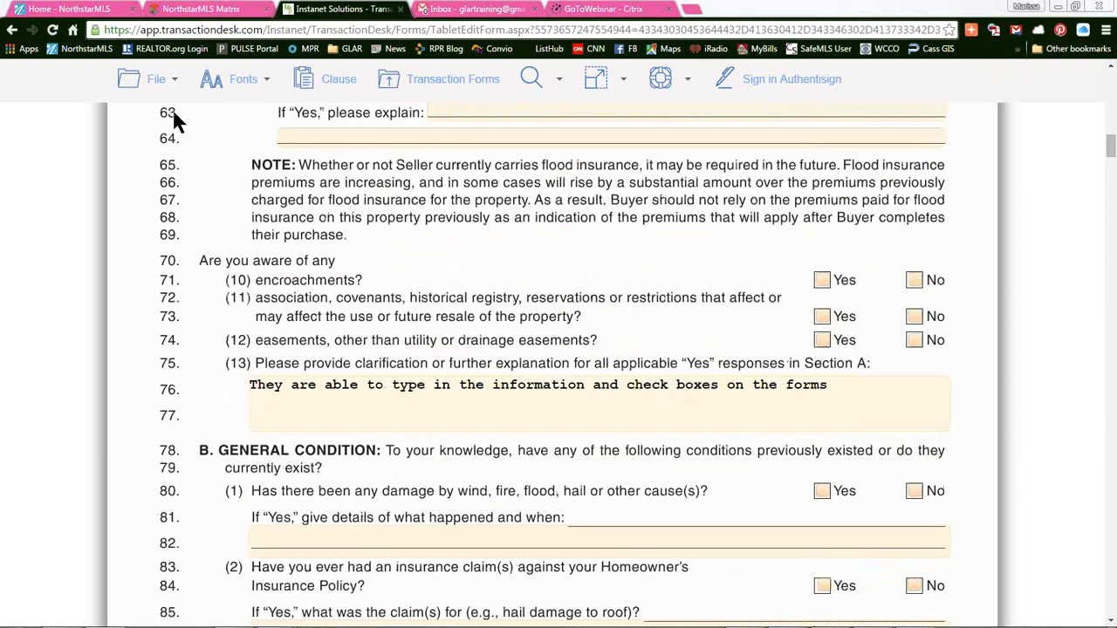
pyautogui.moveTo(157, 79)
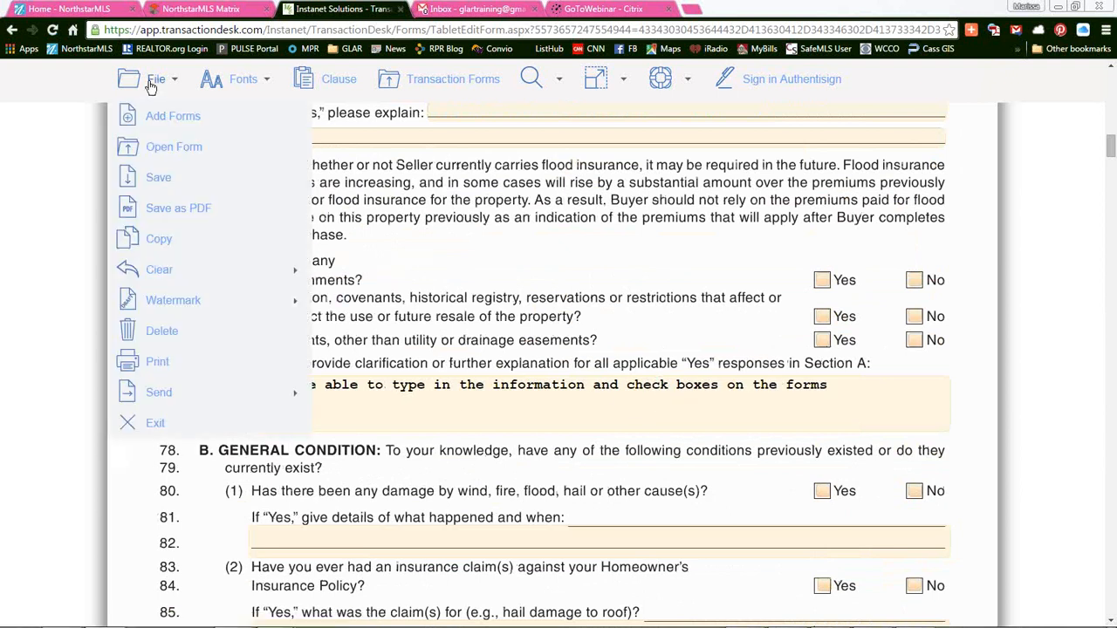
pyautogui.click(155, 424)
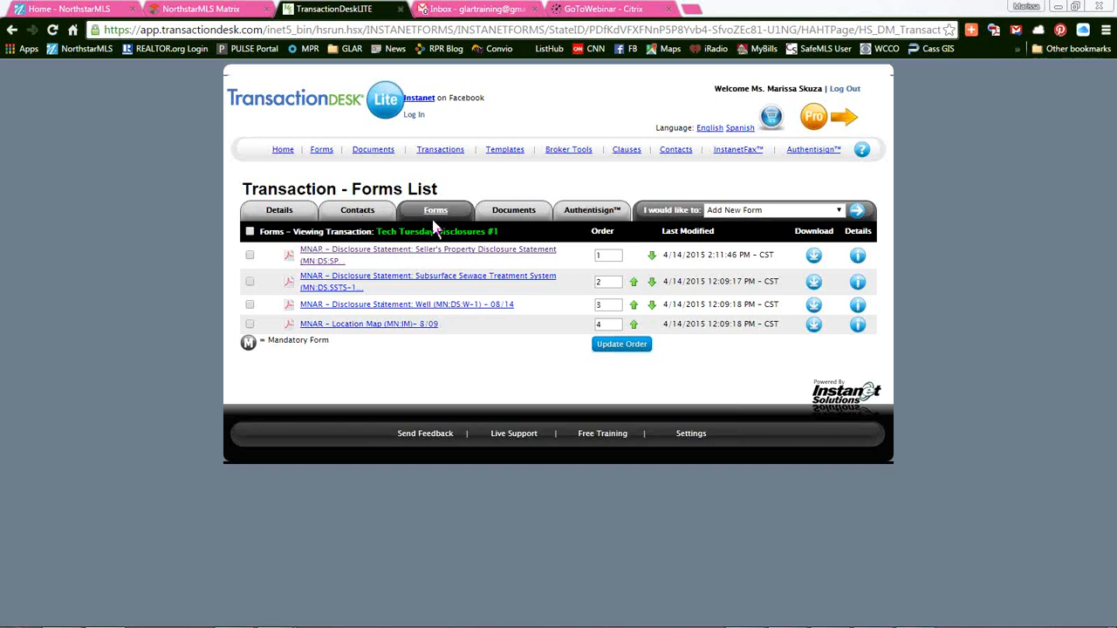
# Start an Authentisign signing for the transaction, naming it Tech Tuesday - Disclosures #1 with the Simul-Sign participant order
pyautogui.click(592, 214)
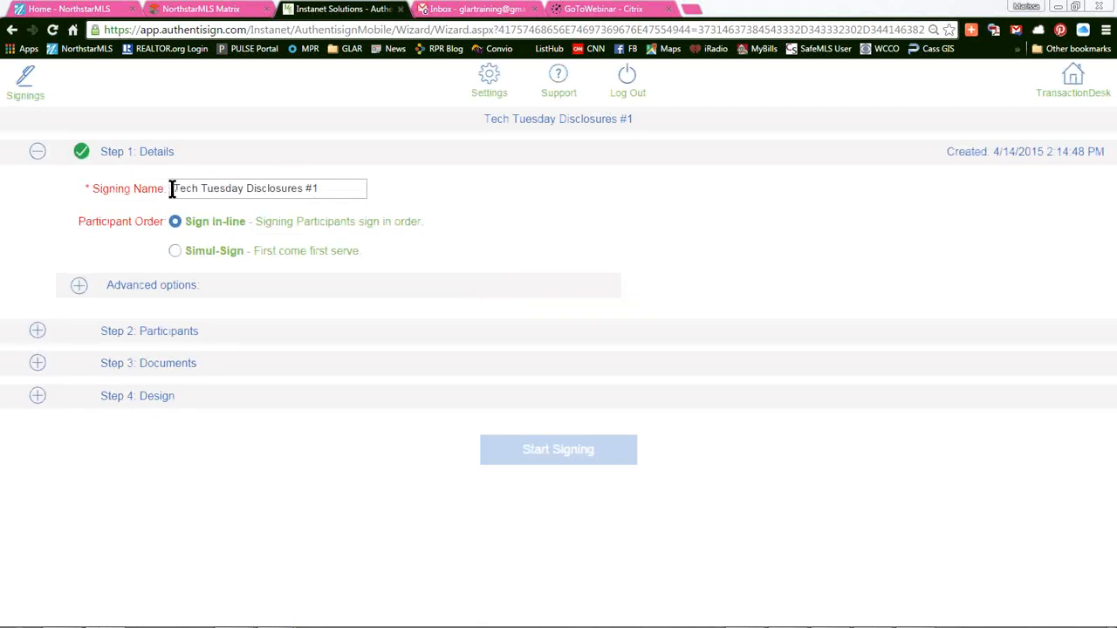
pyautogui.moveTo(172, 191); pyautogui.dragTo(325, 190)
pyautogui.click(322, 192)
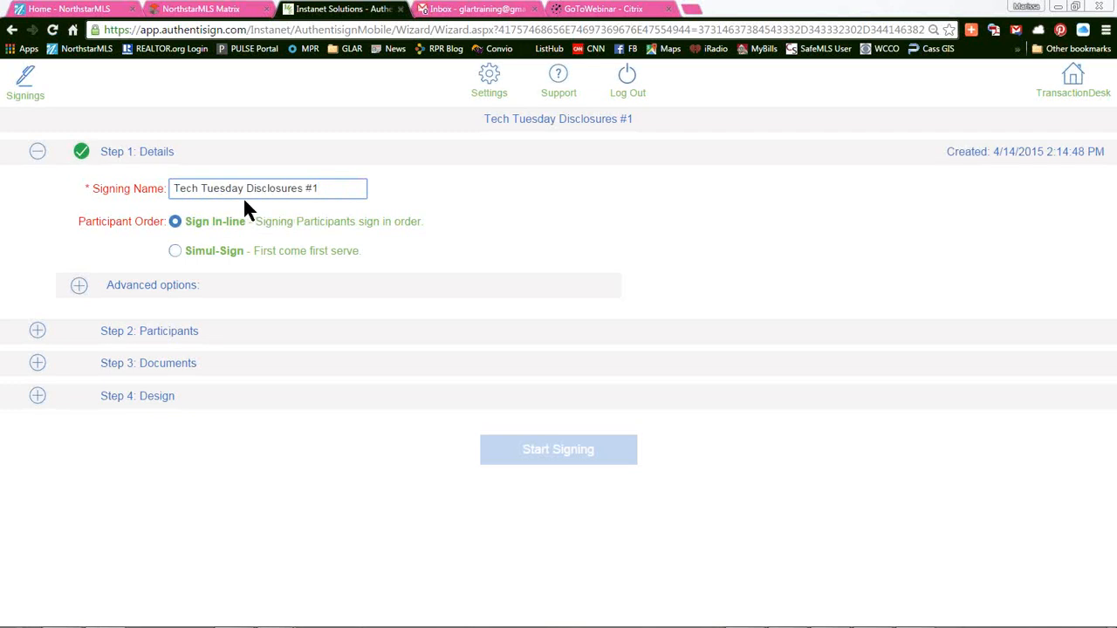
pyautogui.moveTo(245, 188); pyautogui.dragTo(354, 190)
pyautogui.click(354, 190)
pyautogui.write('D')
pyautogui.press('BackSpace')
pyautogui.press('BackSpace')
pyautogui.click(245, 188)
pyautogui.write('-')
pyautogui.click(177, 252)
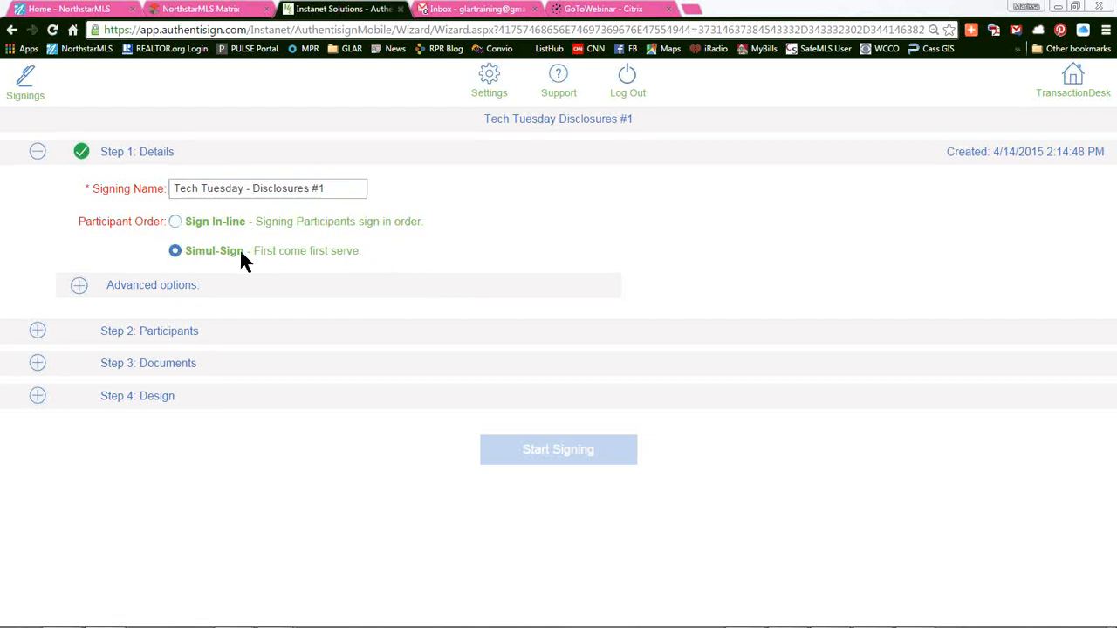
pyautogui.click(79, 290)
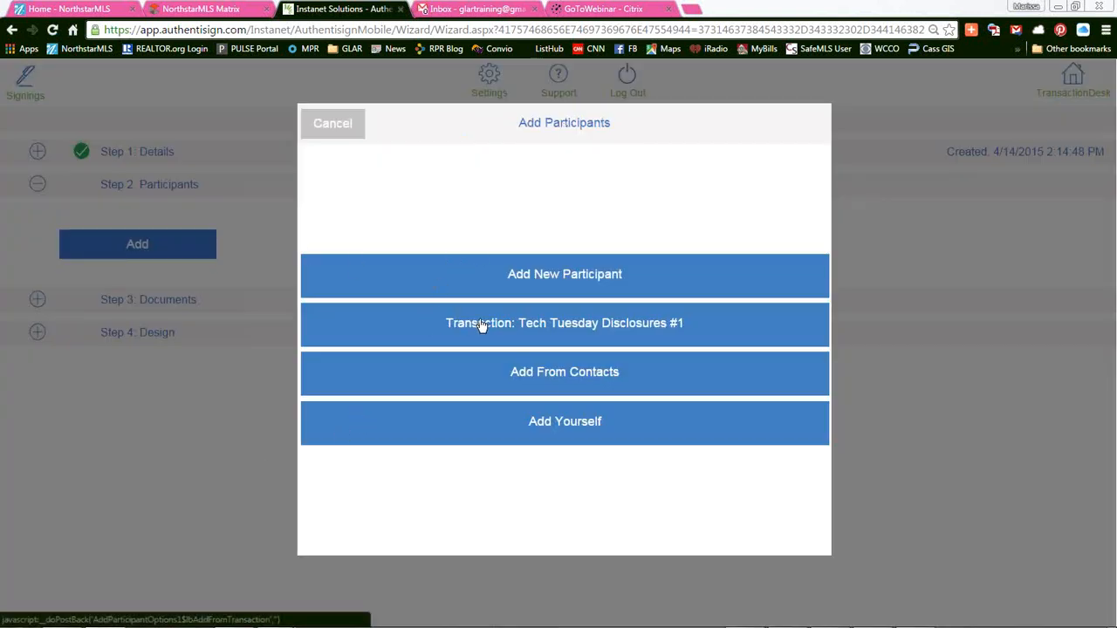
# Add both sellers from the Tech Tuesday Disclosures #1 transaction as signing participants
pyautogui.click(597, 326)
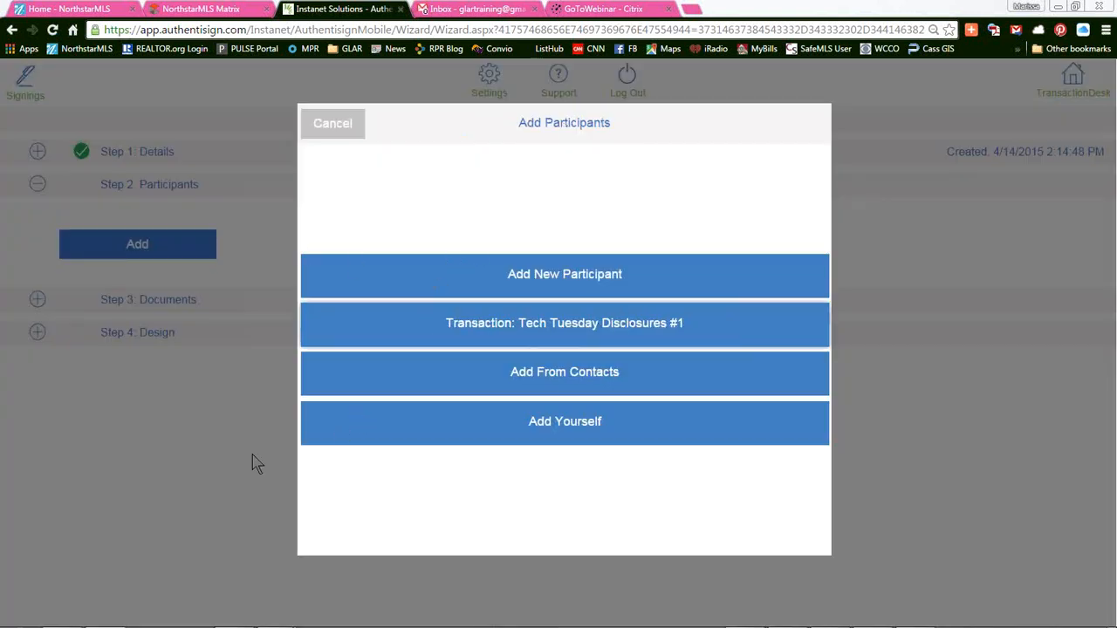
pyautogui.click(318, 182)
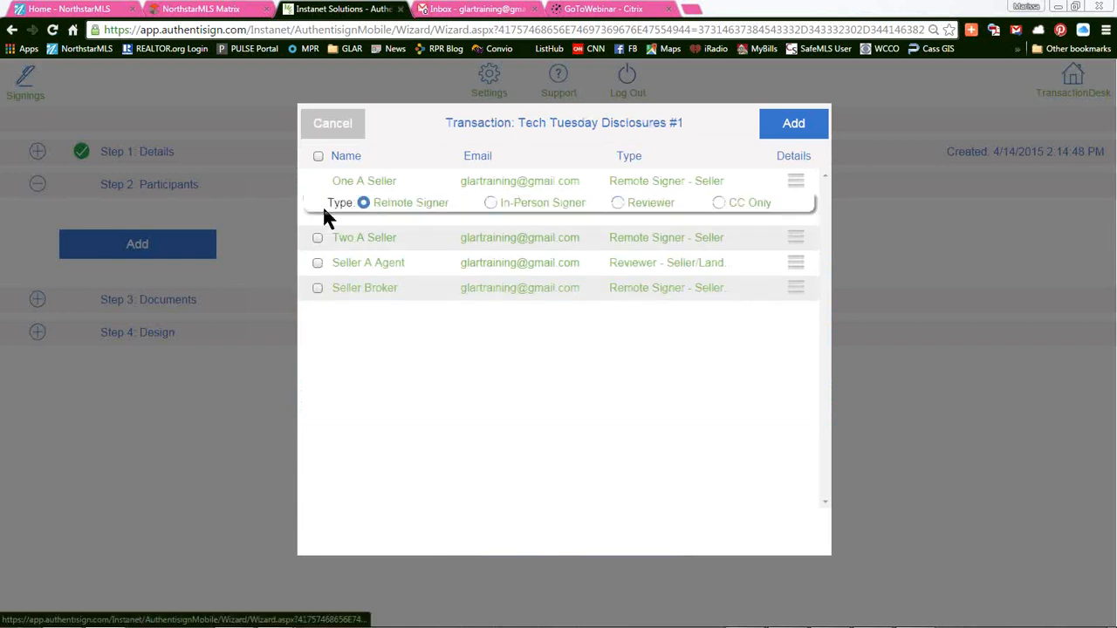
pyautogui.click(318, 238)
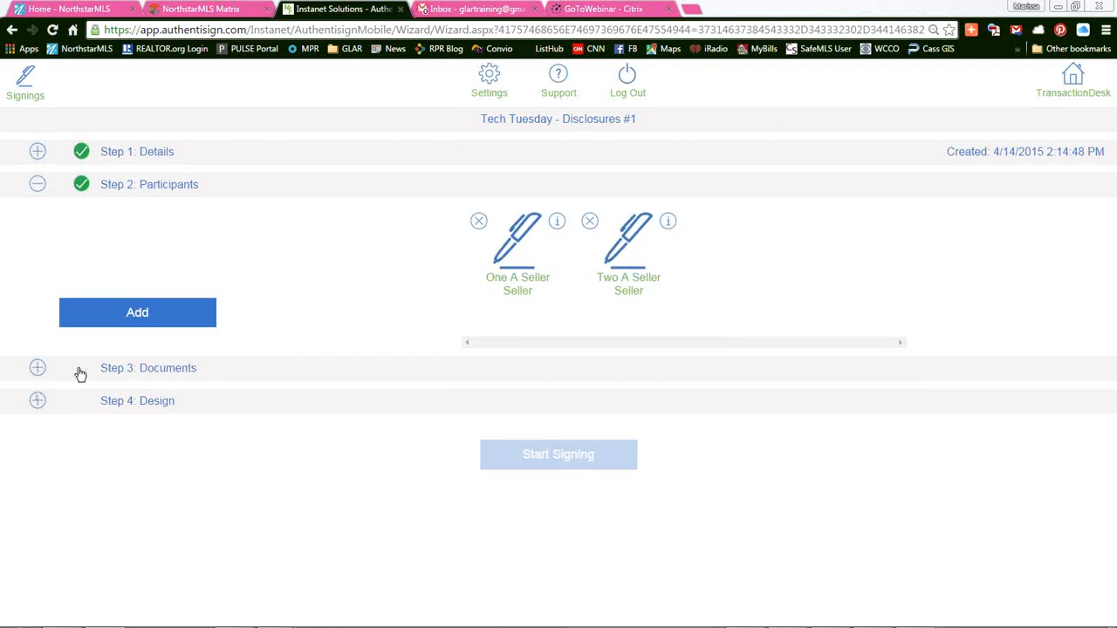
# Add all four forms from the Tech Tuesday Disclosures #1 forms and documents to the signing
pyautogui.click(202, 380)
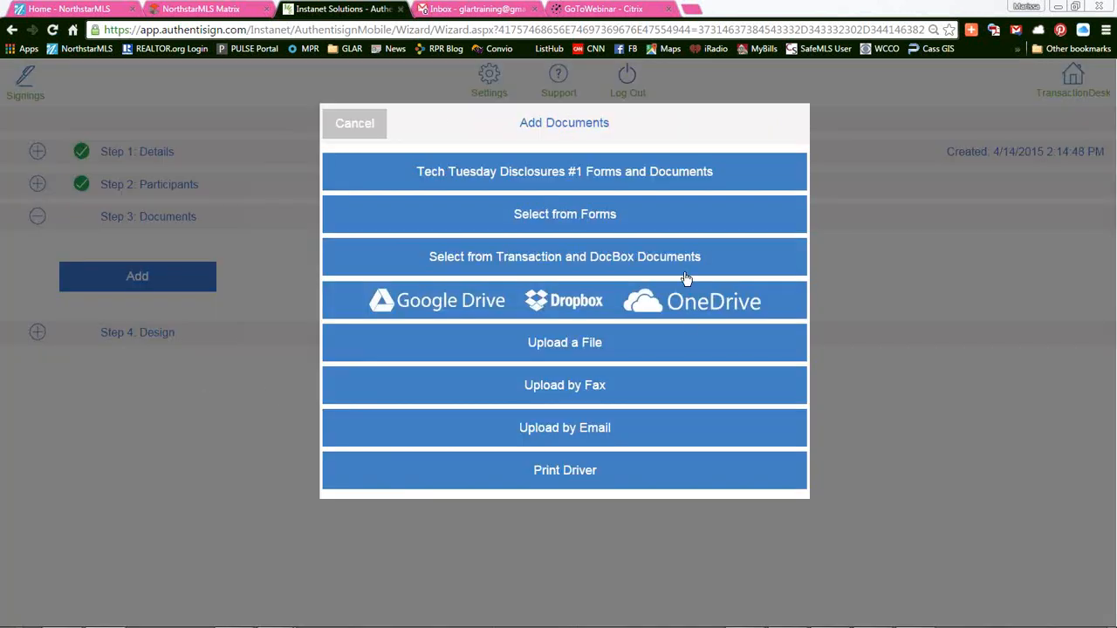
pyautogui.click(449, 179)
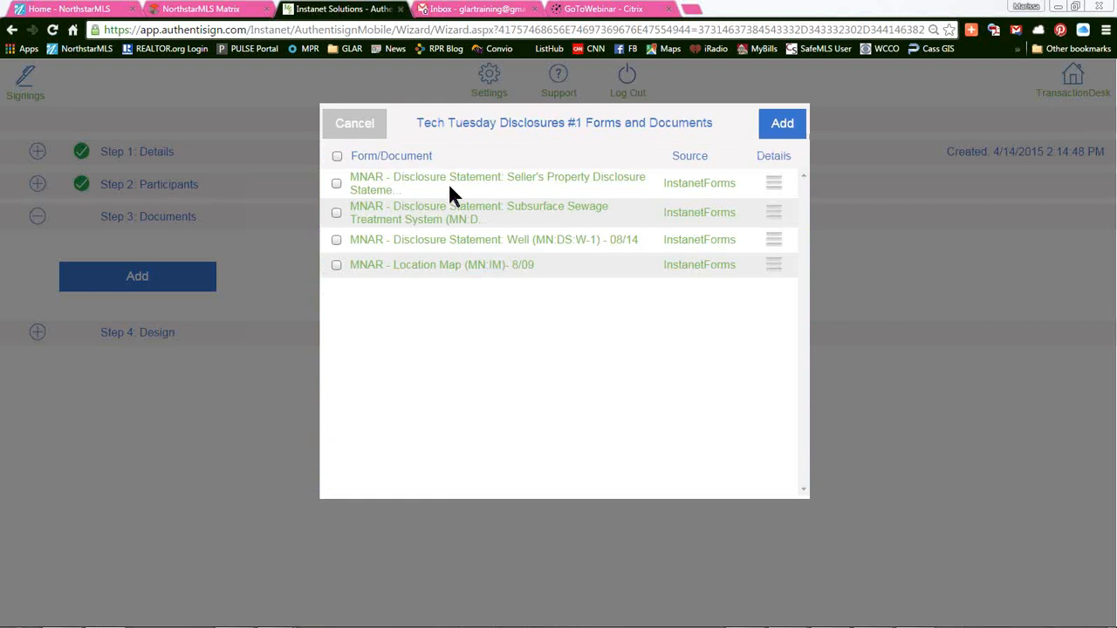
pyautogui.click(337, 157)
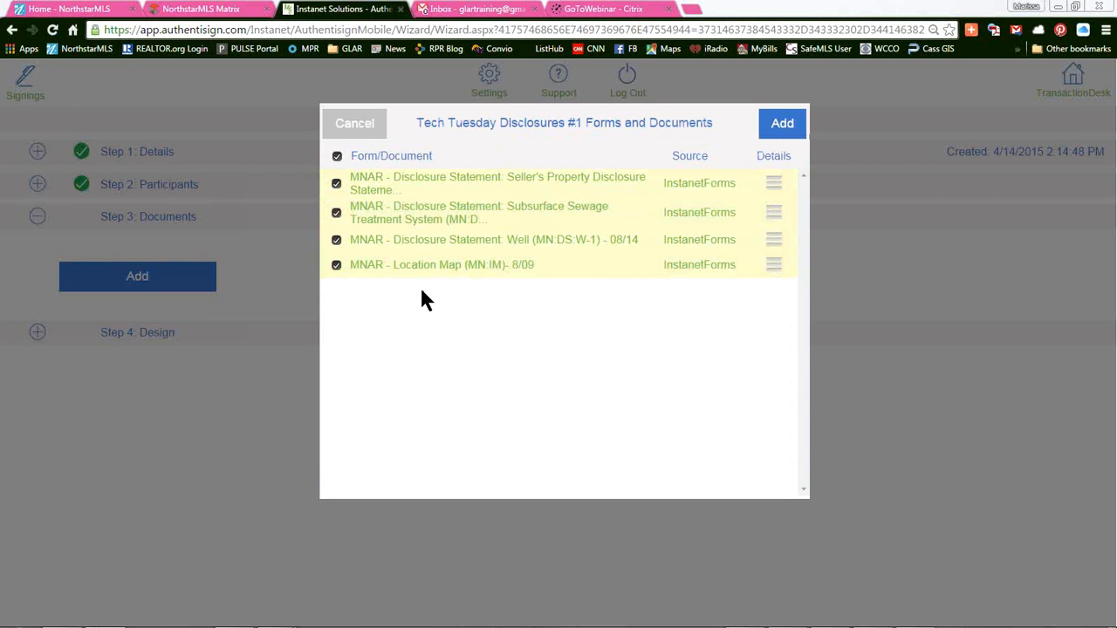
pyautogui.click(785, 125)
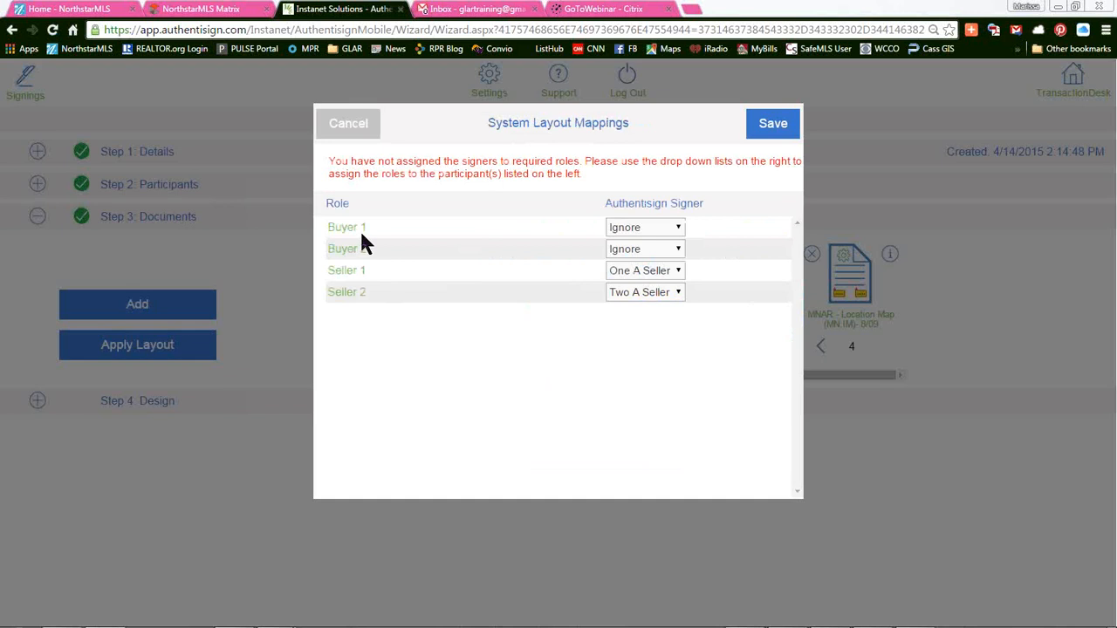
# Save the system layout mappings with both buyer roles set to Ignore and each seller role assigned to its matching seller
pyautogui.moveTo(324, 224); pyautogui.dragTo(368, 228)
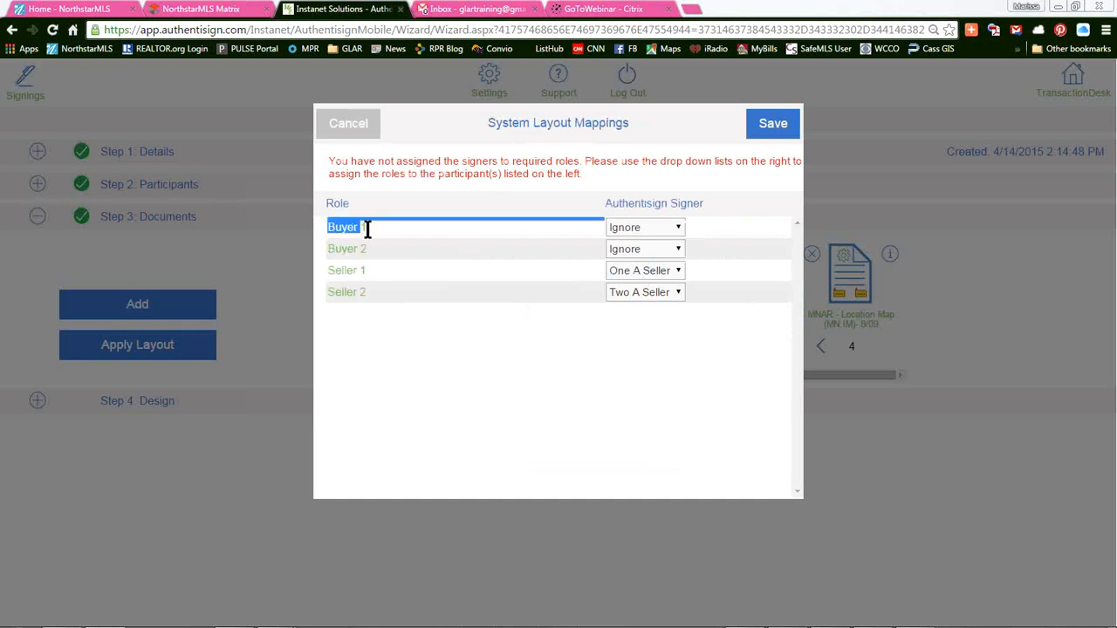
pyautogui.click(378, 228)
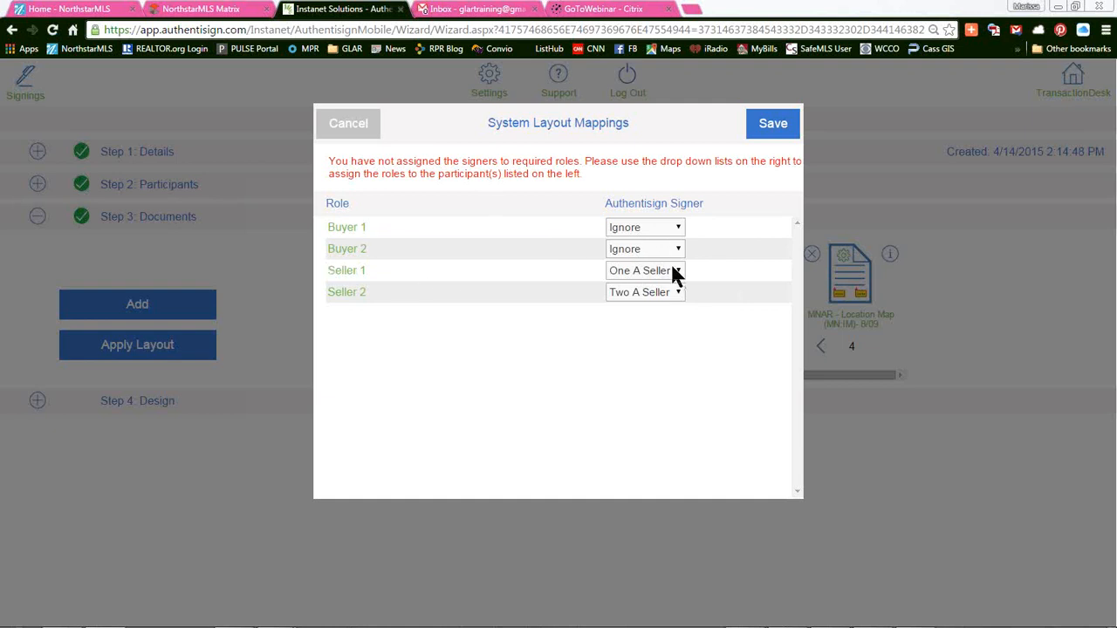
pyautogui.click(774, 125)
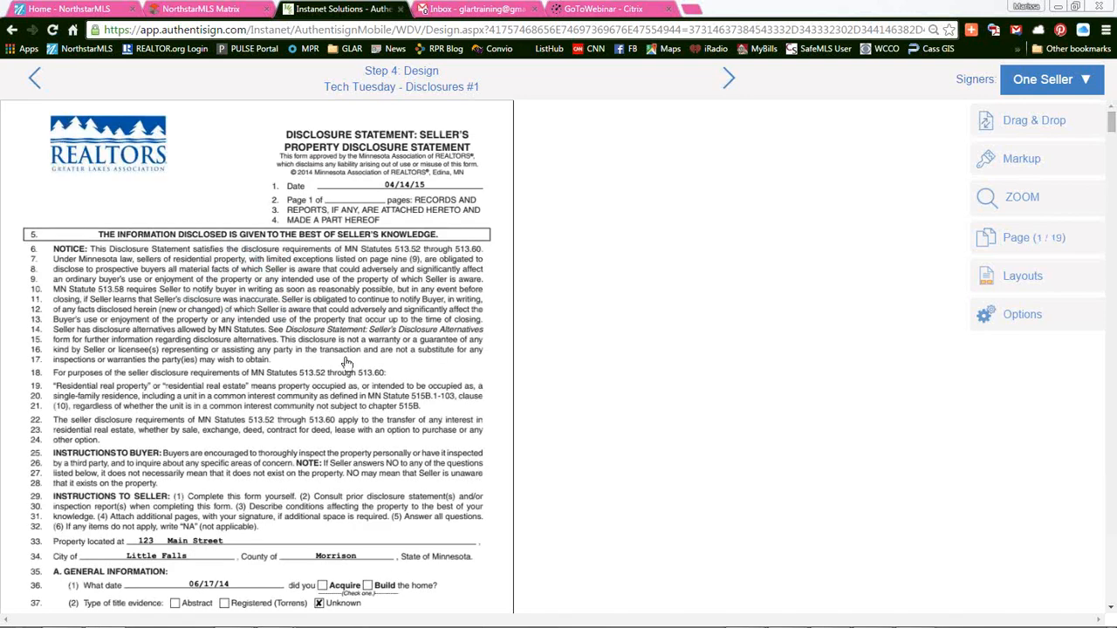
# Examine the 19 pages of the signing for the signature, date and initial blocks placed for both sellers
pyautogui.scroll(-15, 347, 374)
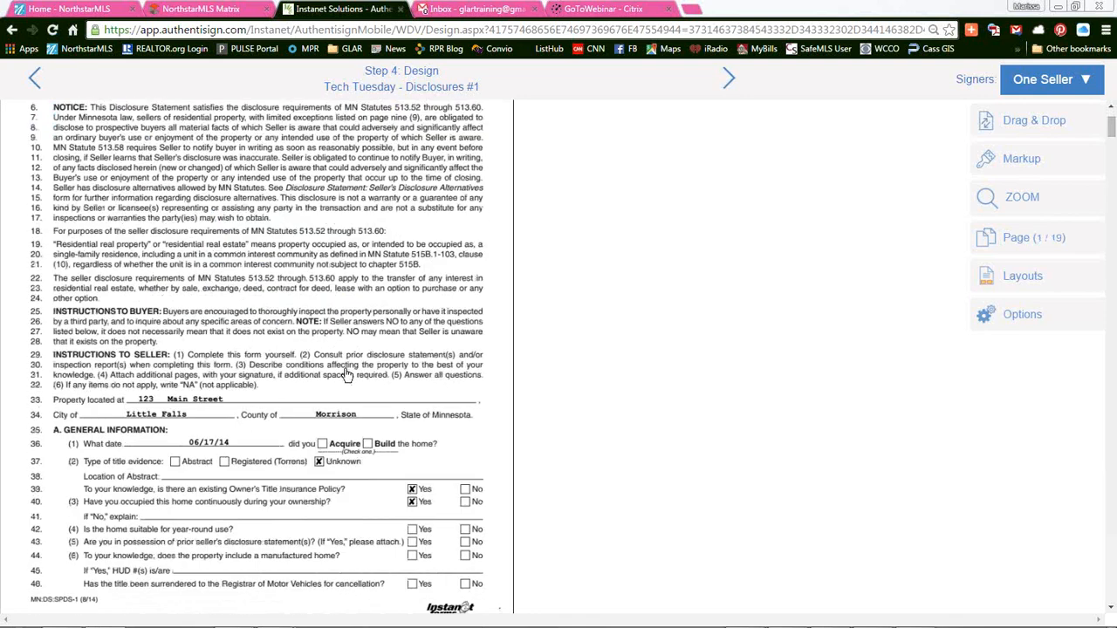
pyautogui.scroll(-10, 347, 374)
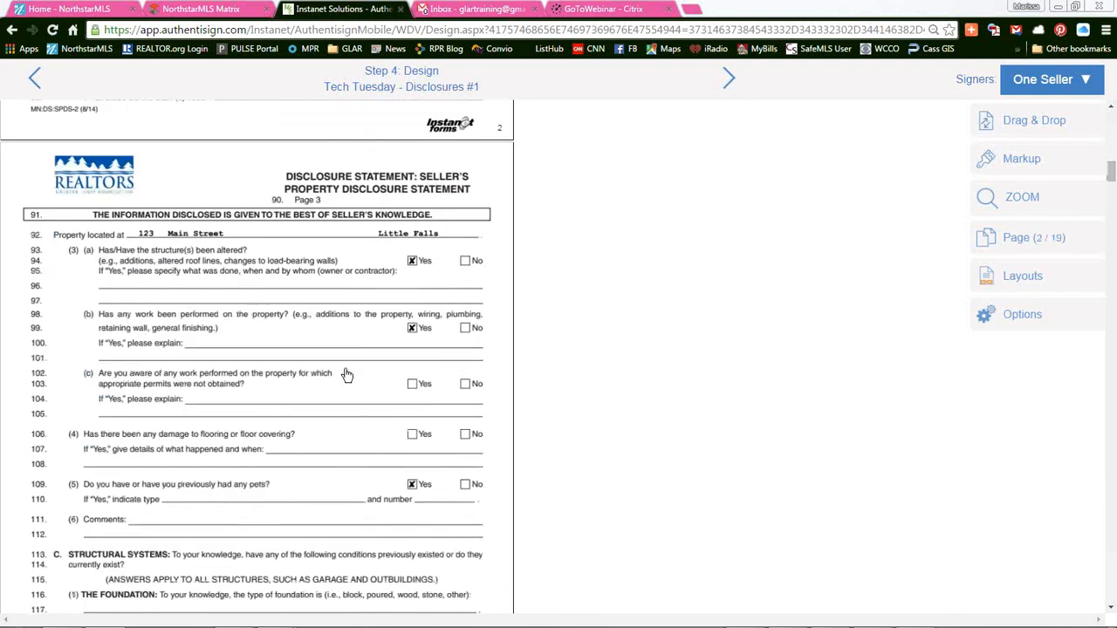
pyautogui.scroll(-12, 346, 374)
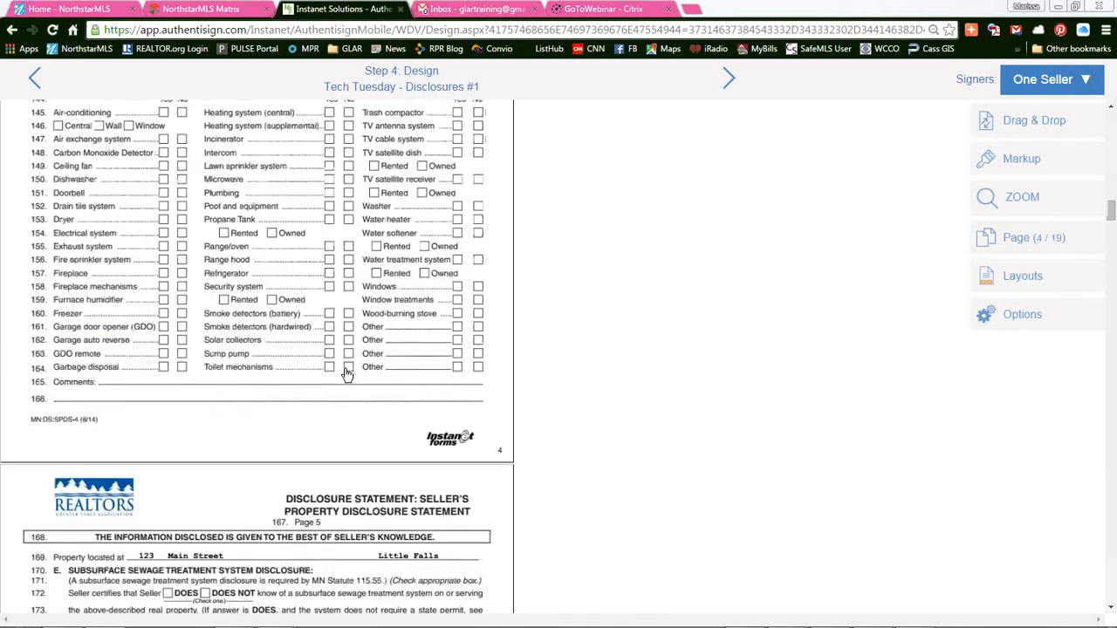
pyautogui.scroll(-12, 346, 373)
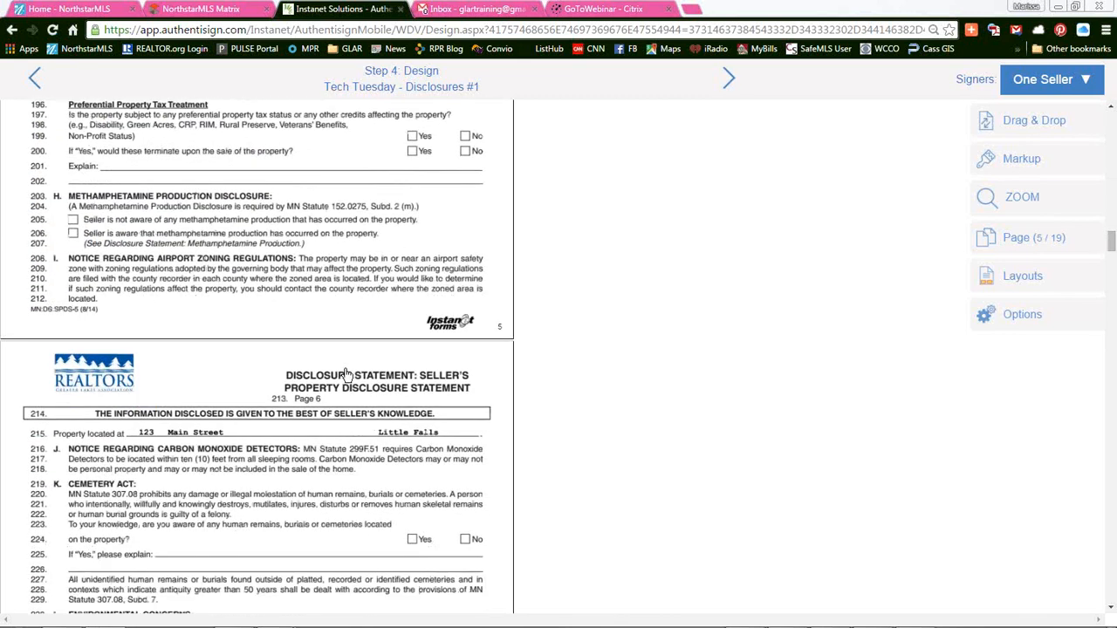
pyautogui.scroll(-12, 346, 373)
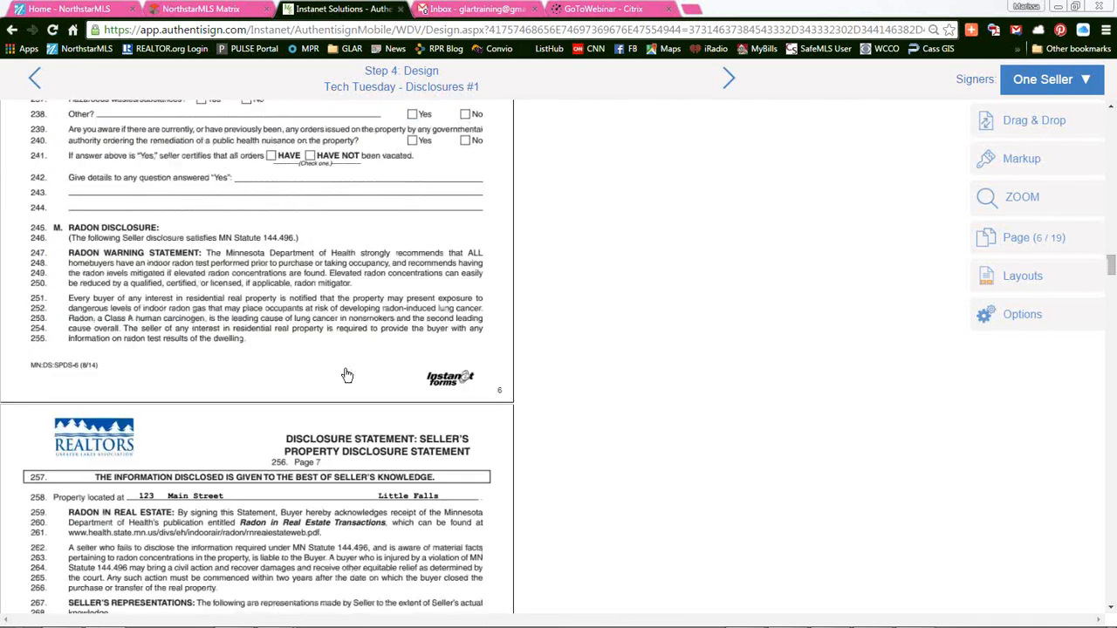
pyautogui.scroll(-12, 347, 376)
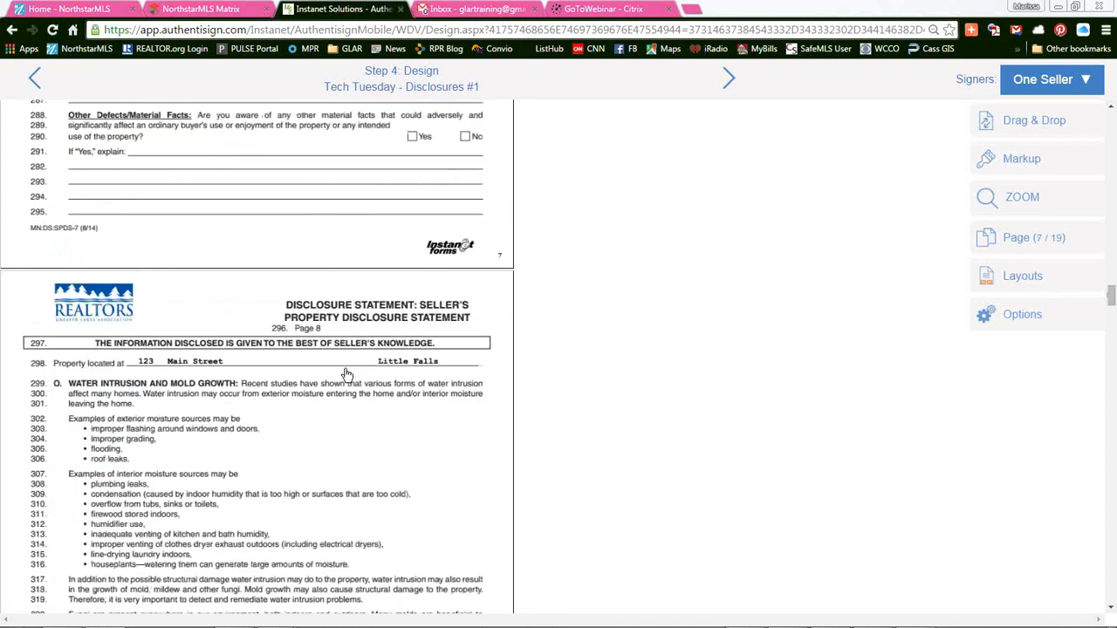
pyautogui.scroll(-12, 353, 399)
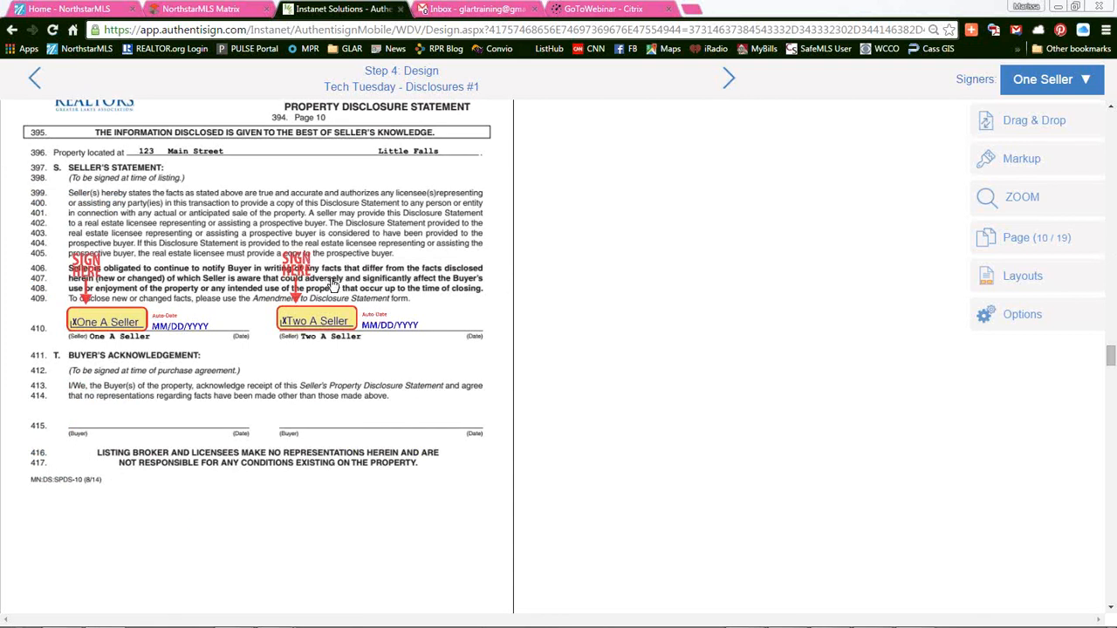
pyautogui.scroll(-5, 267, 369)
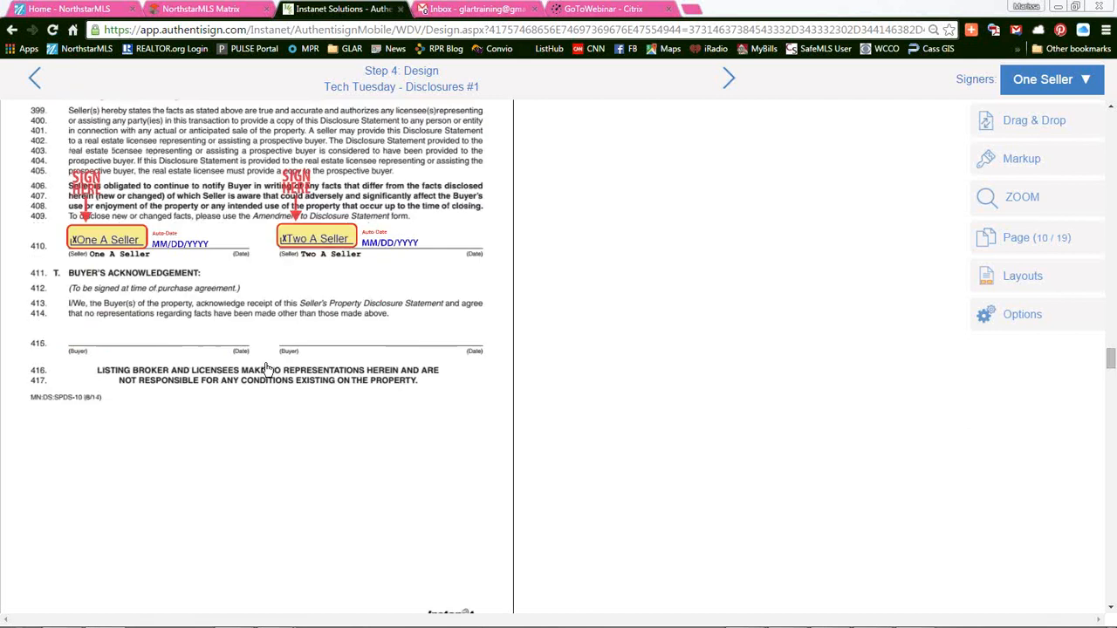
pyautogui.scroll(-10, 267, 369)
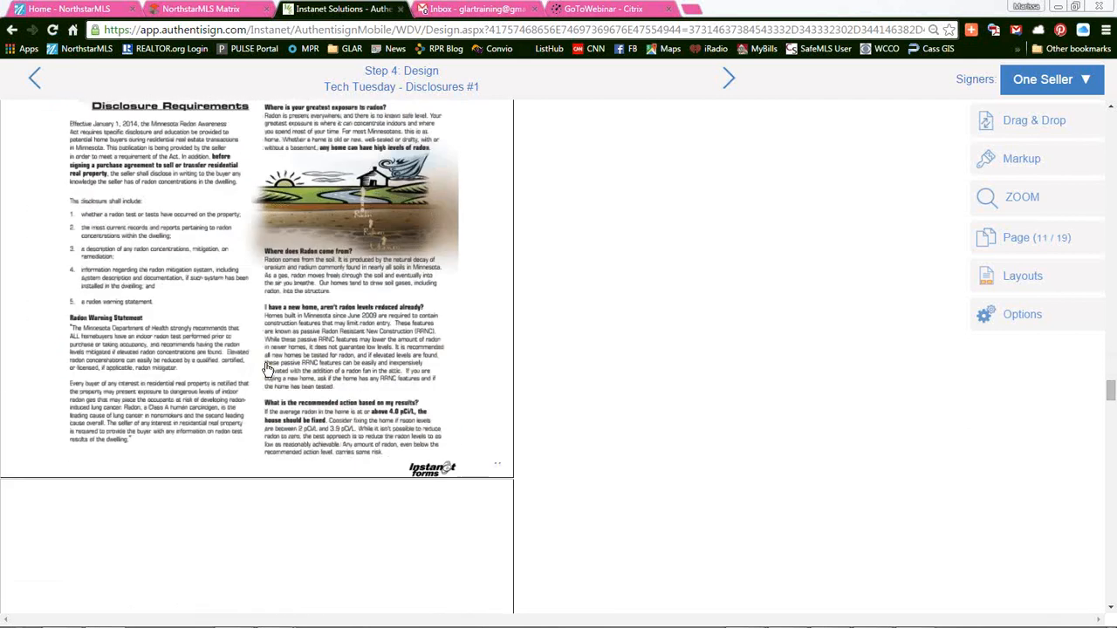
pyautogui.scroll(-15, 267, 369)
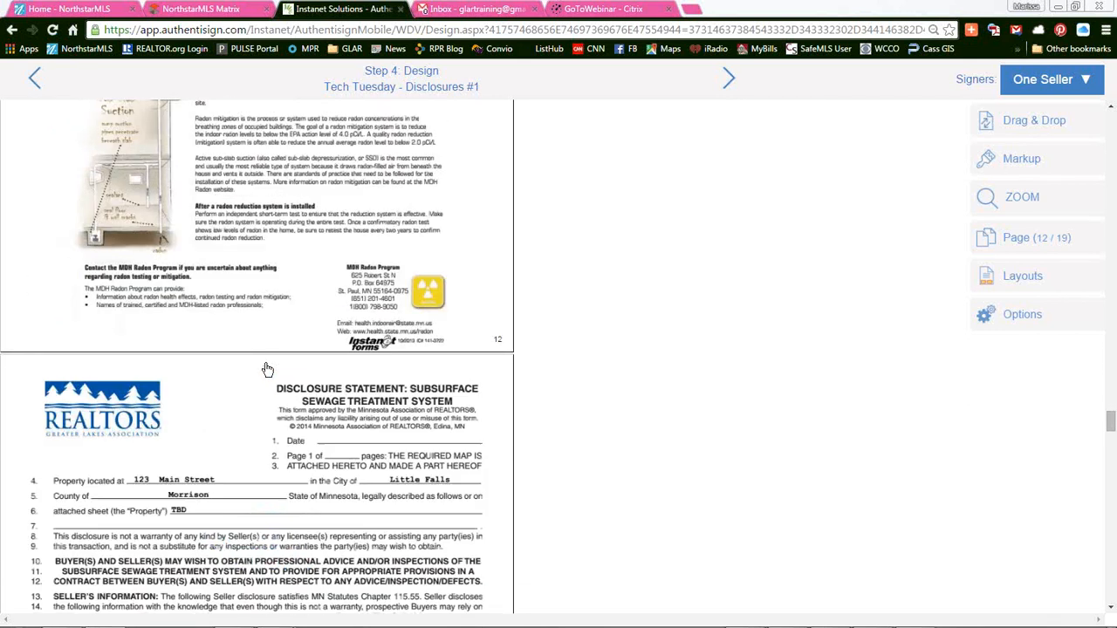
pyautogui.scroll(-15, 267, 369)
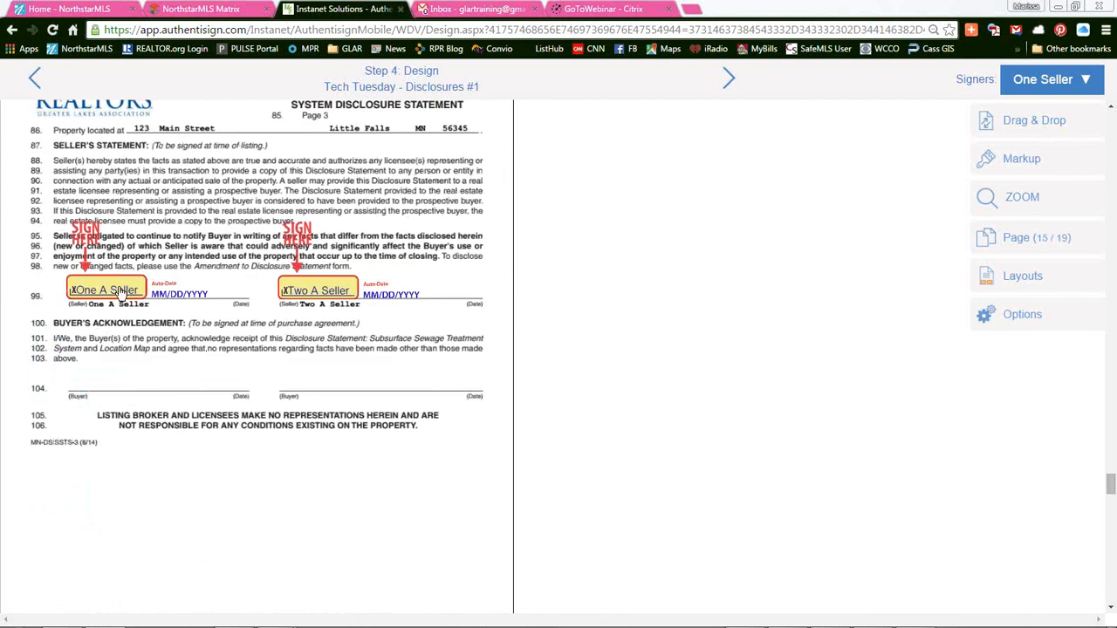
pyautogui.scroll(-5, 183, 366)
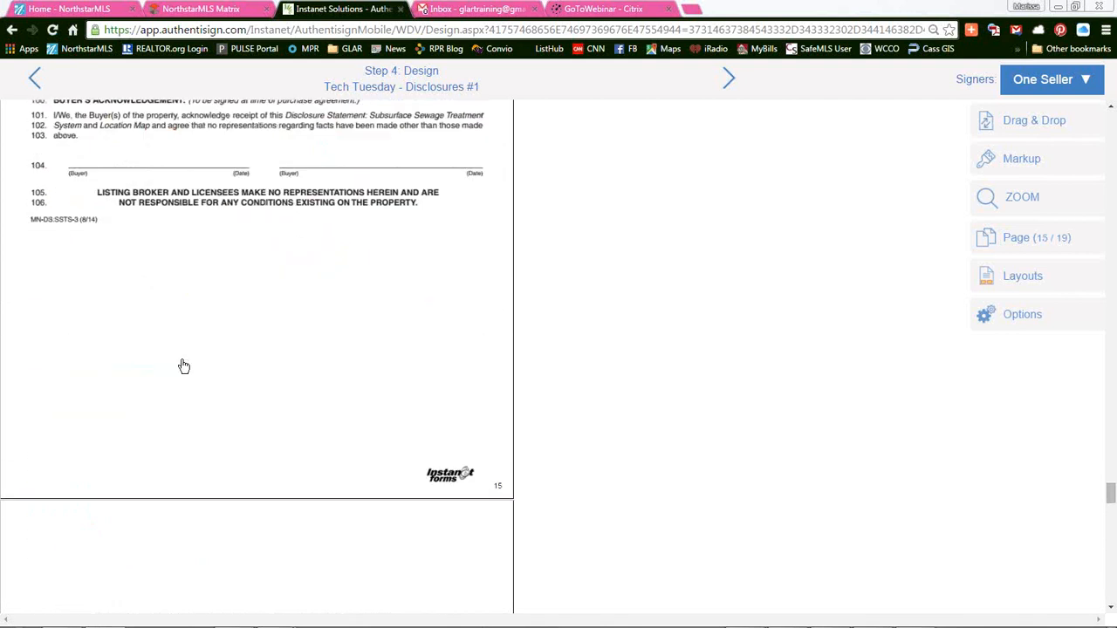
pyautogui.scroll(-8, 183, 366)
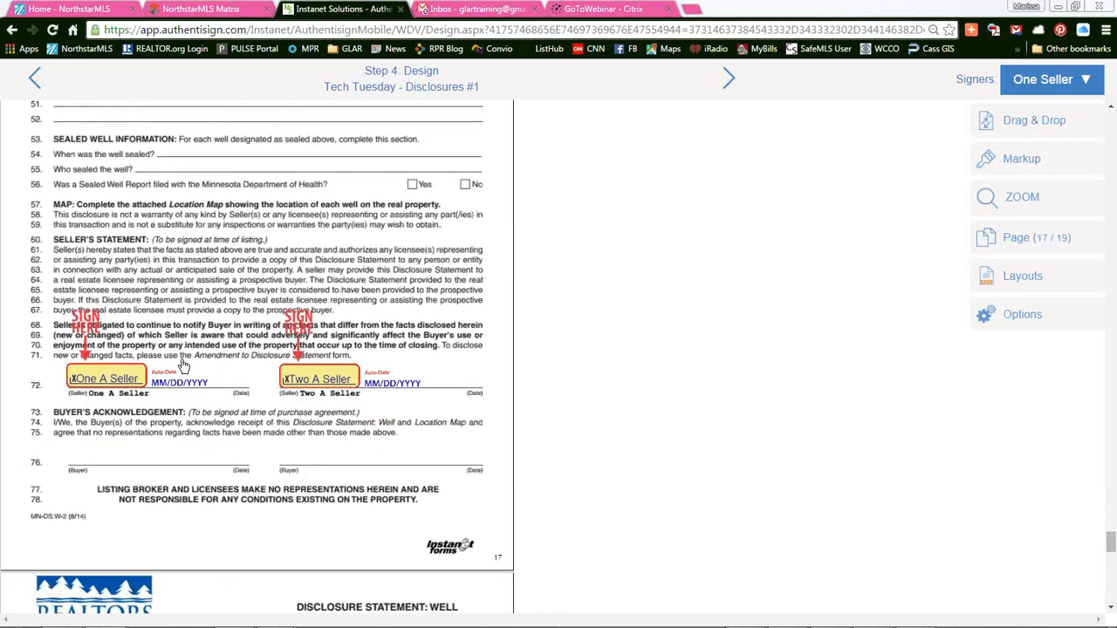
pyautogui.scroll(-3, 139, 356)
pyautogui.scroll(-15, 139, 355)
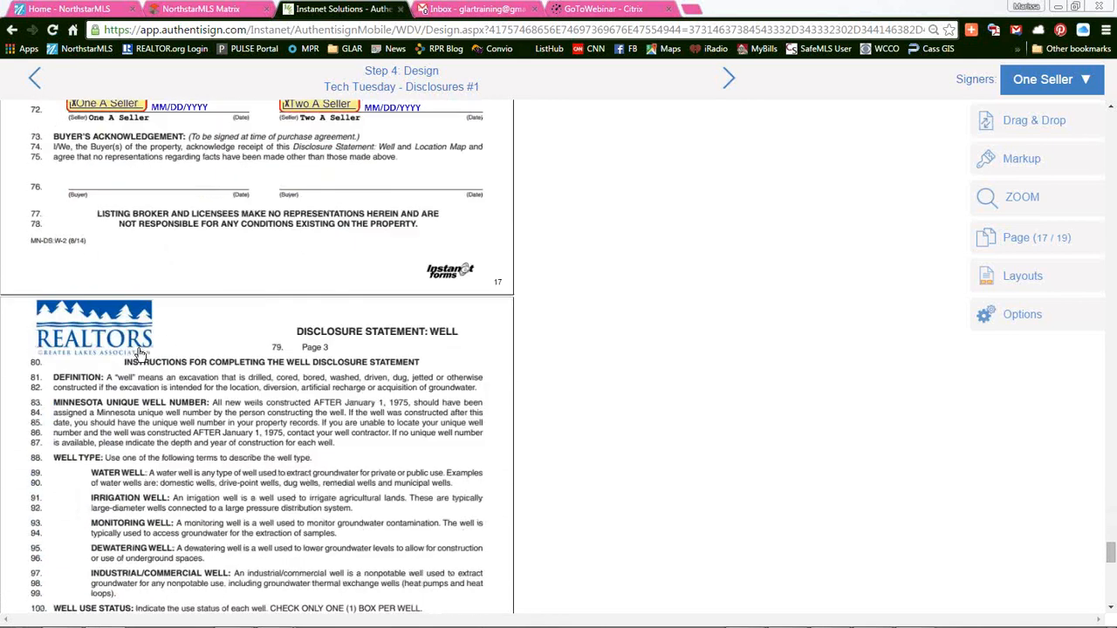
pyautogui.scroll(-4, 139, 356)
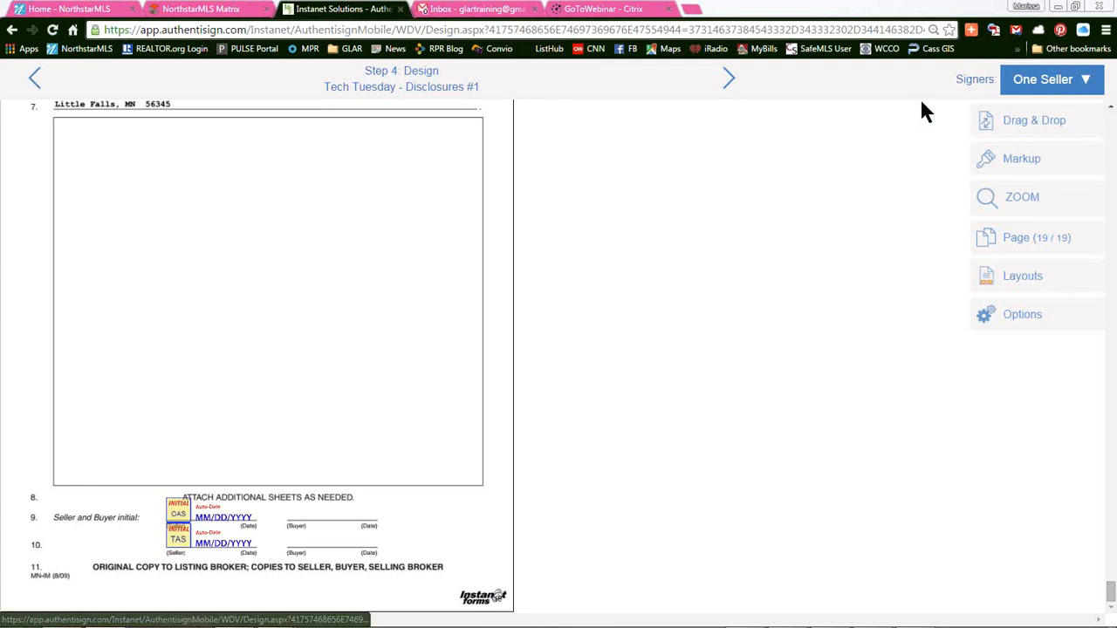
# Place a trial required signature block for the first seller in the Location Map's sketch area and delete it
pyautogui.click(1048, 131)
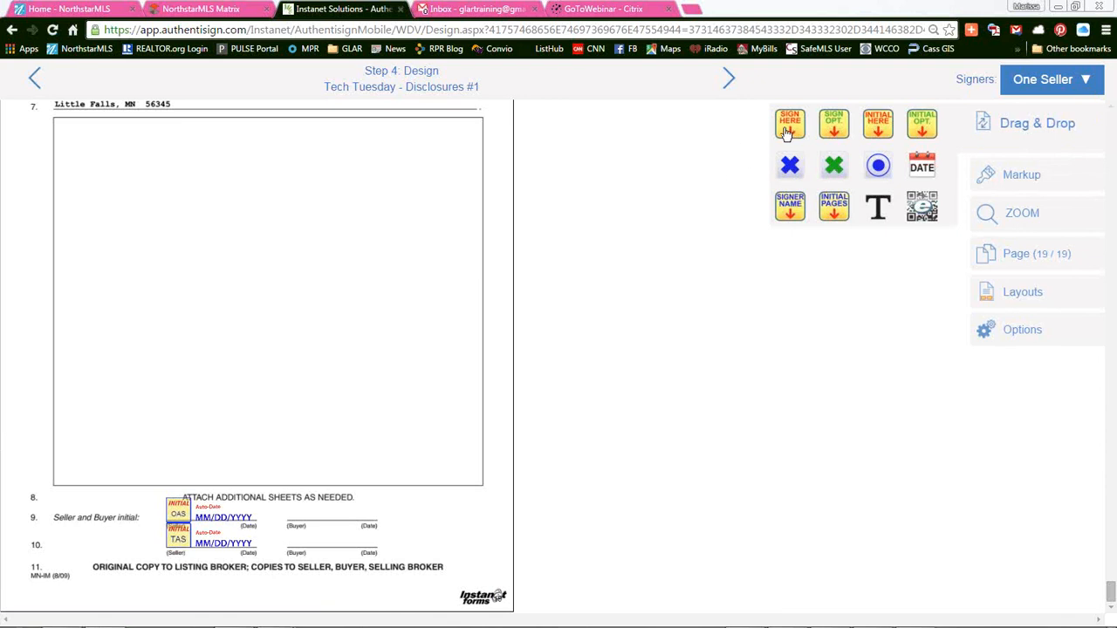
pyautogui.moveTo(788, 131)
pyautogui.mouseDown()
pyautogui.moveTo(137, 213)
pyautogui.moveTo(116, 175)
pyautogui.mouseUp()
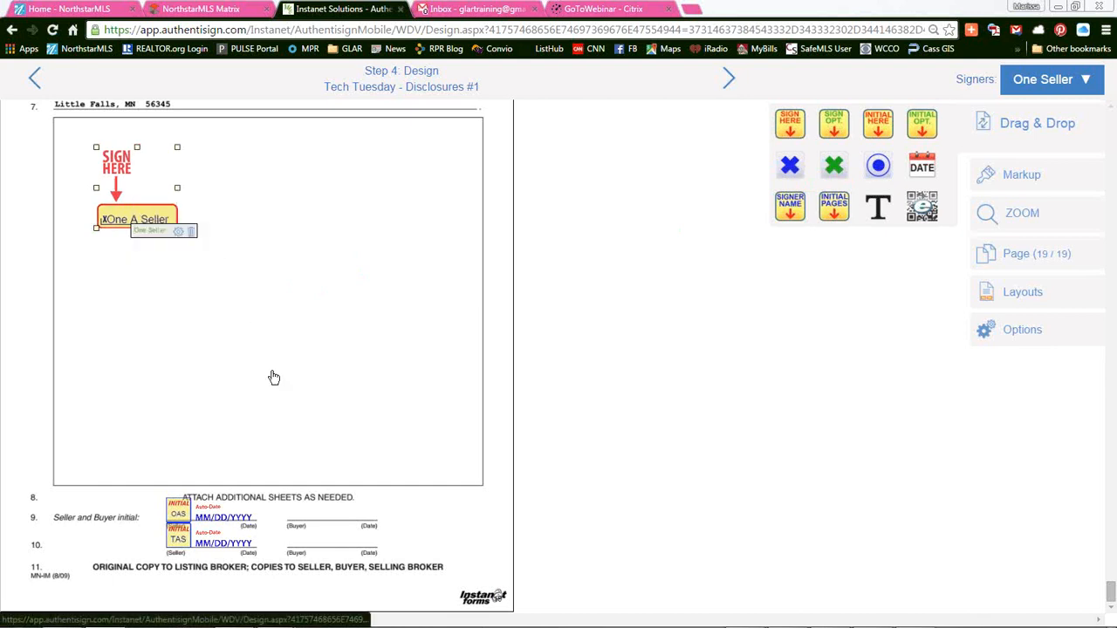
pyautogui.click(179, 234)
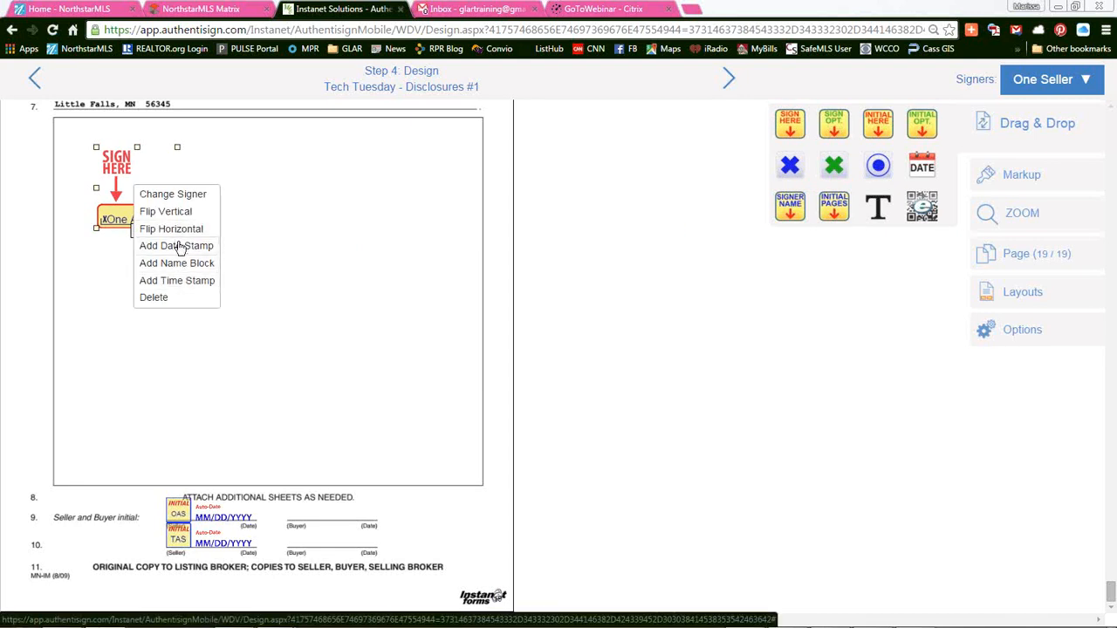
pyautogui.click(162, 299)
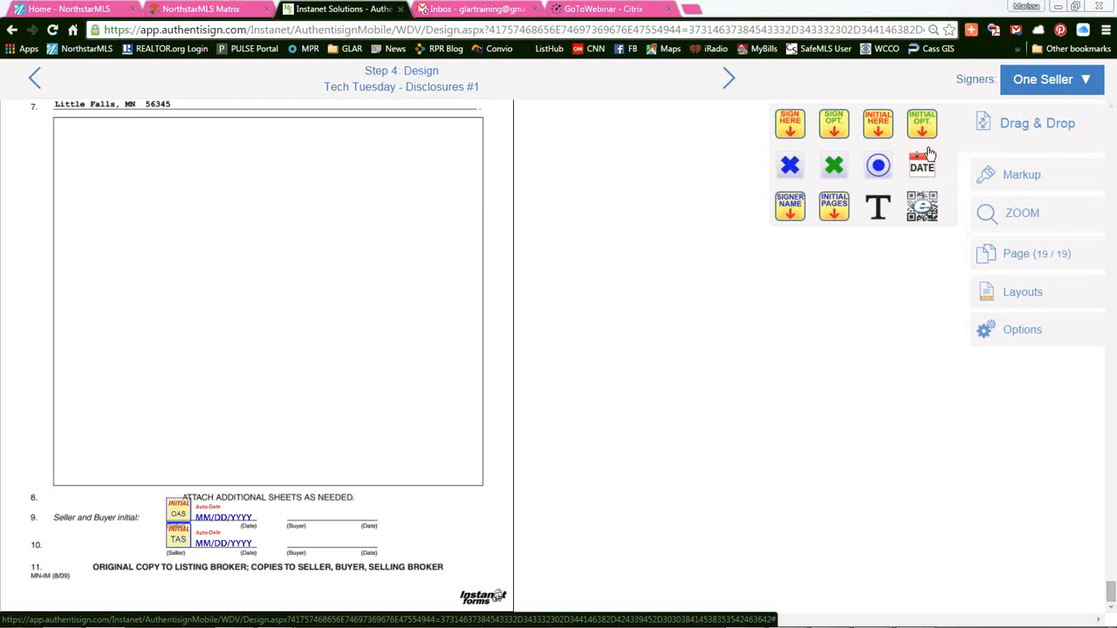
# Save the changes to the design of the Tech Tuesday - Disclosures #1 signing
pyautogui.scroll(5, 297, 270)
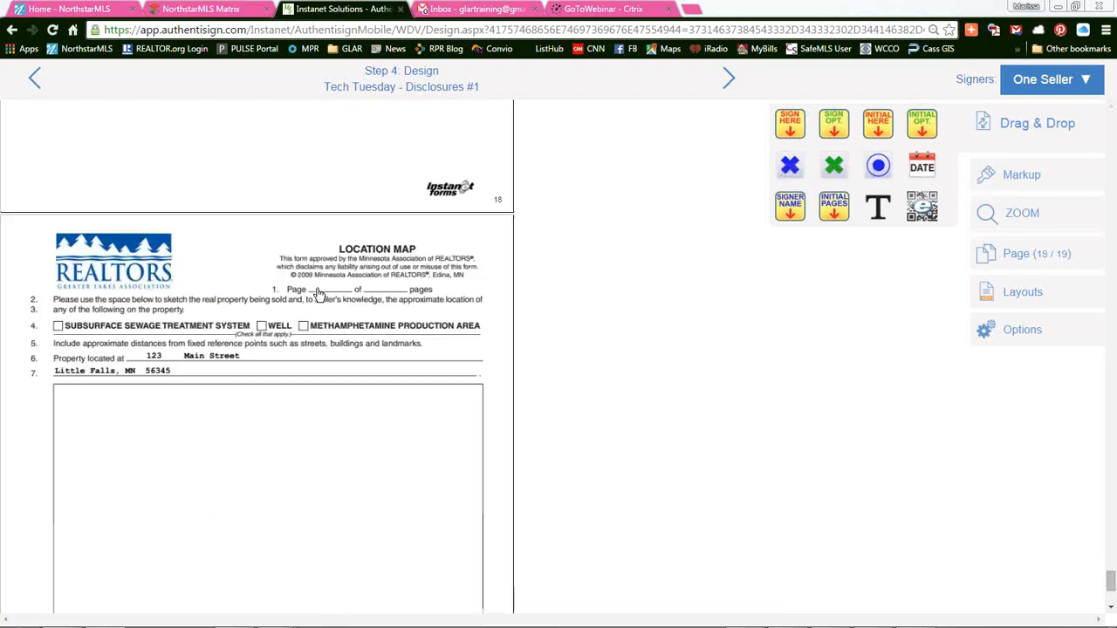
pyautogui.scroll(10, 328, 303)
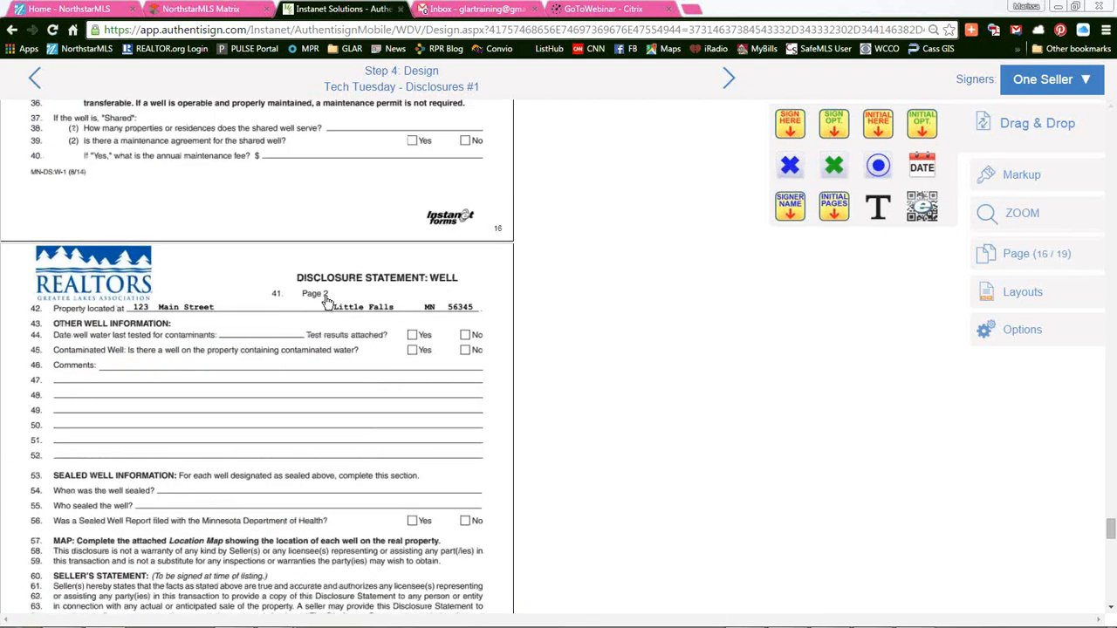
pyautogui.scroll(10, 327, 303)
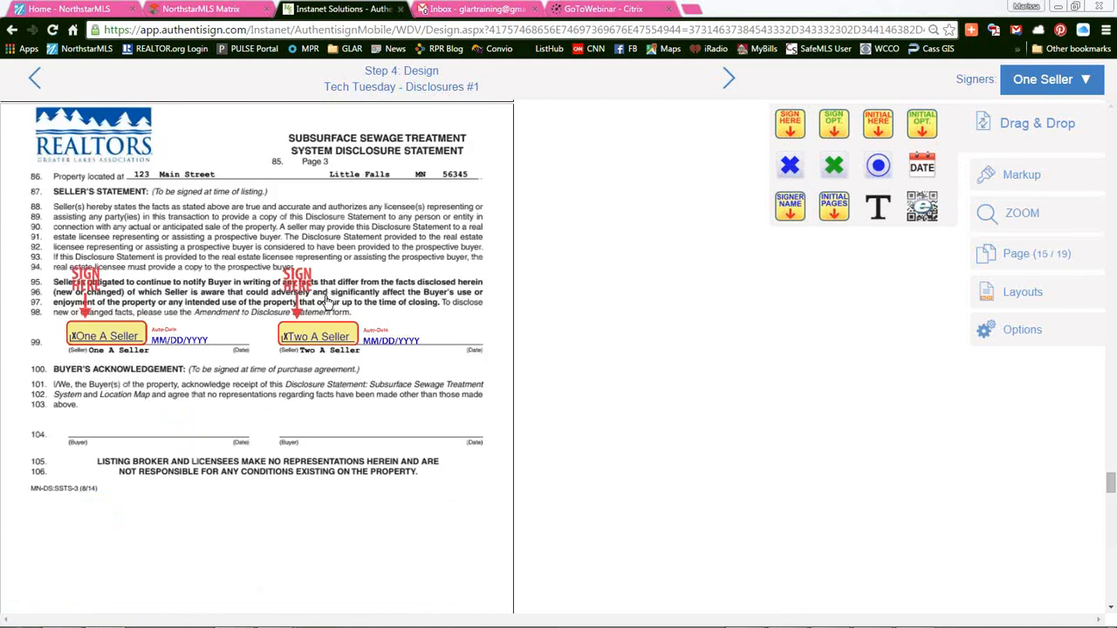
pyautogui.scroll(1, 327, 311)
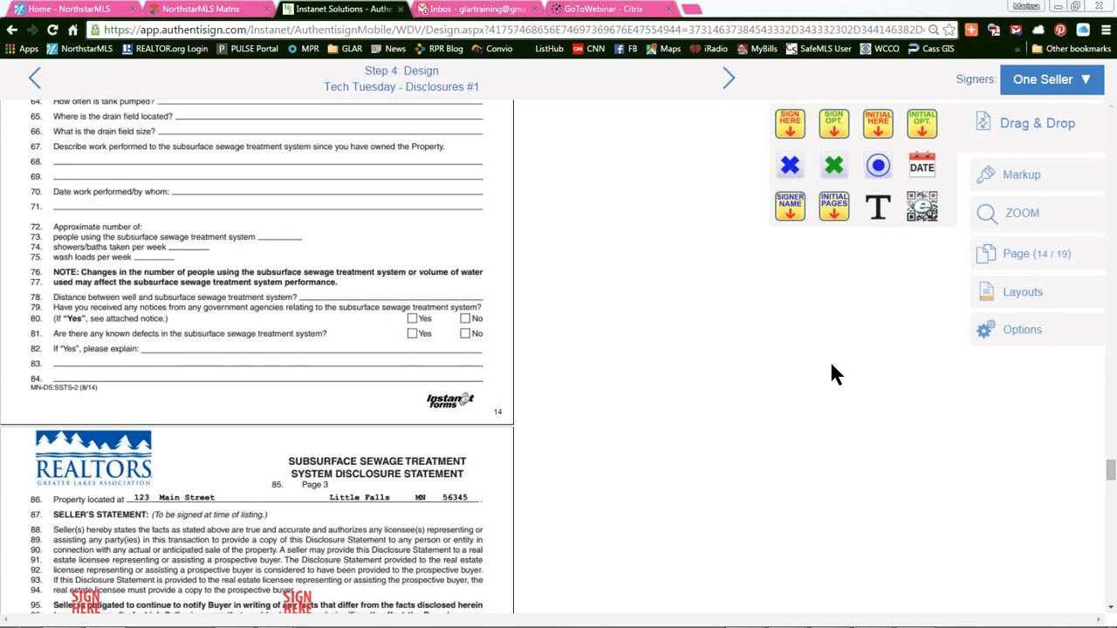
pyautogui.click(1032, 338)
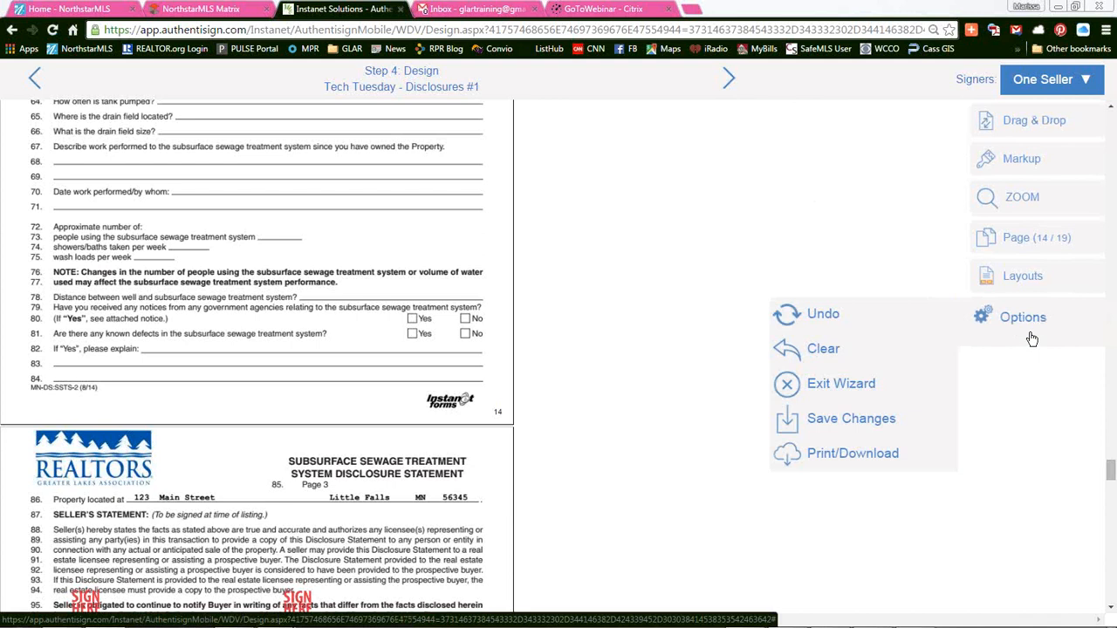
pyautogui.click(865, 426)
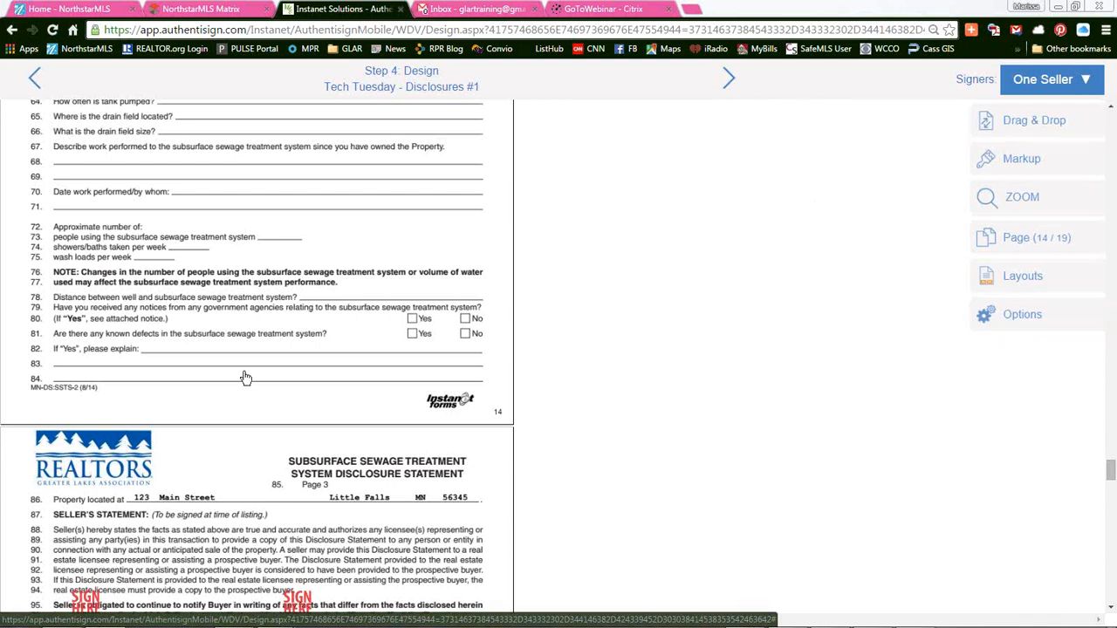
pyautogui.click(627, 124)
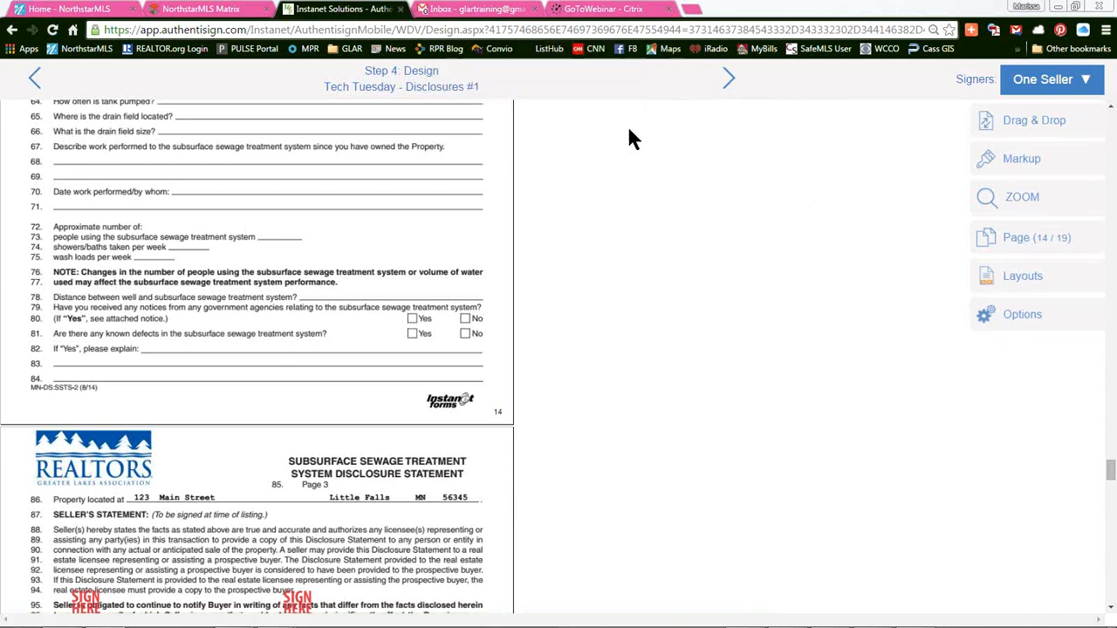
# Complete the design step and open the subject and text of the invitation emails for customizing
pyautogui.scroll(-3, 297, 480)
pyautogui.scroll(3, 299, 484)
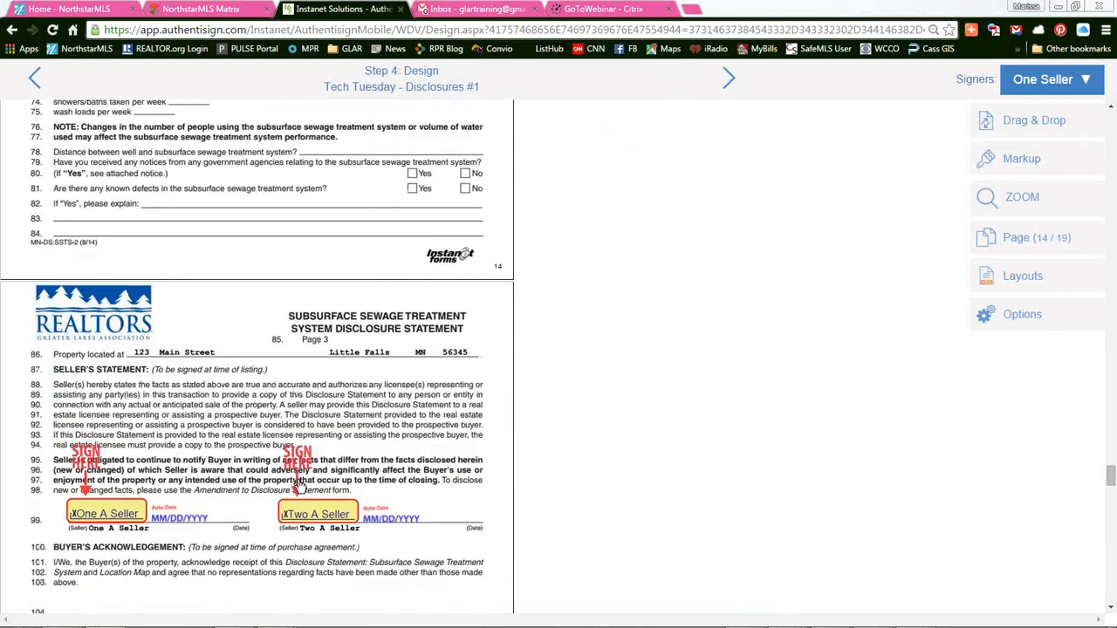
pyautogui.click(729, 79)
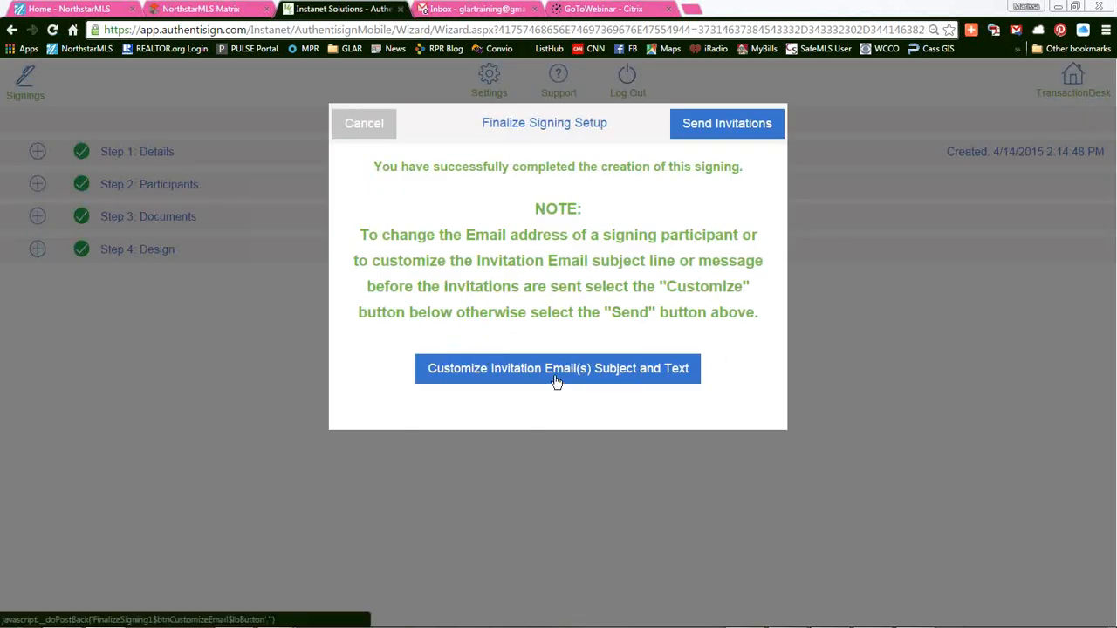
pyautogui.click(617, 373)
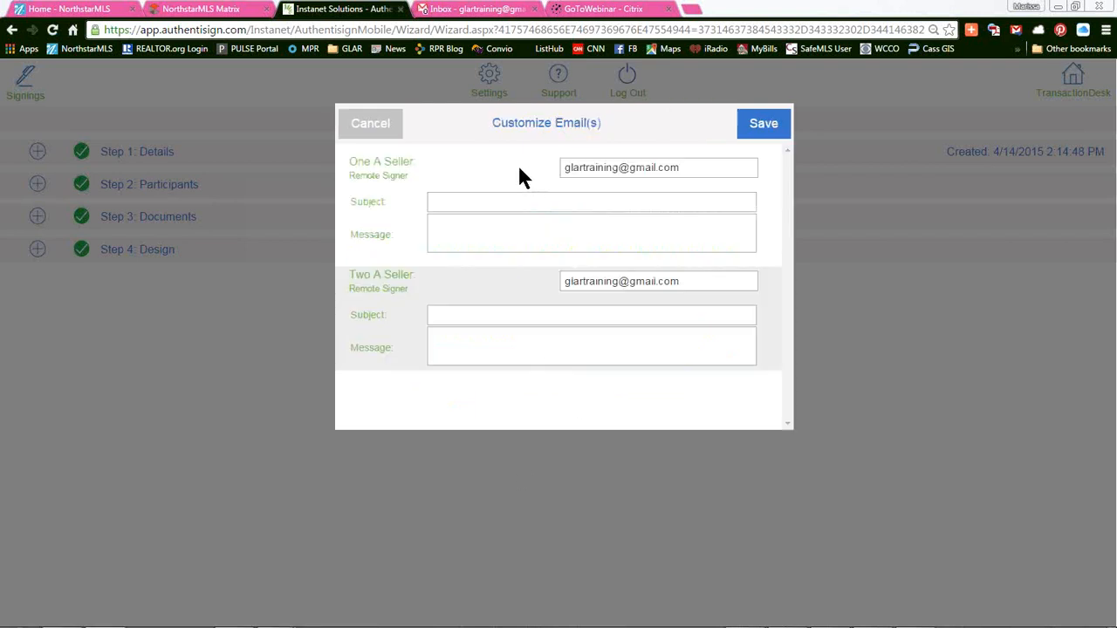
# Give the first seller's invitation the subject "Disclosures for Signing" plus the property's street address and the message "Please call me when you get this. thank you!"
pyautogui.click(508, 202)
pyautogui.write('S')
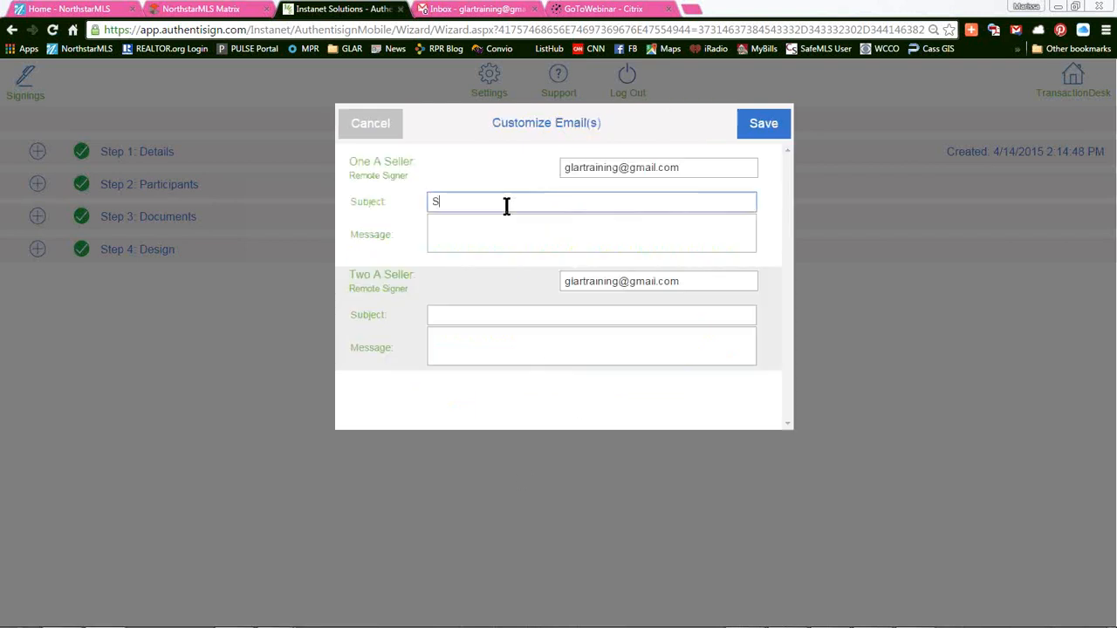
pyautogui.write('ing')
pyautogui.press('BackSpace')
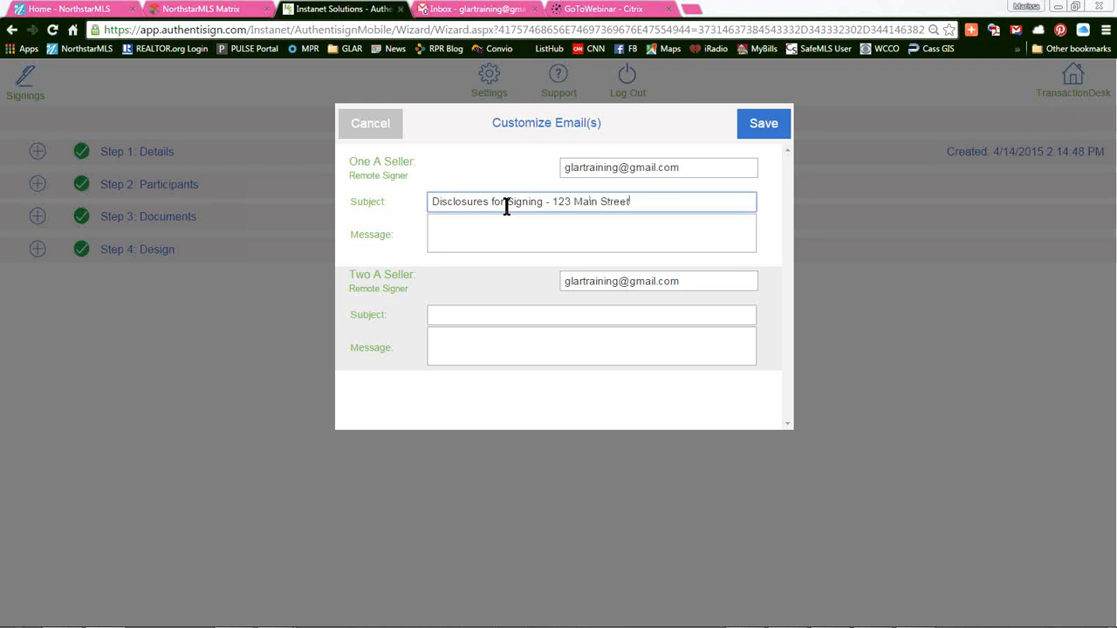
pyautogui.click(469, 237)
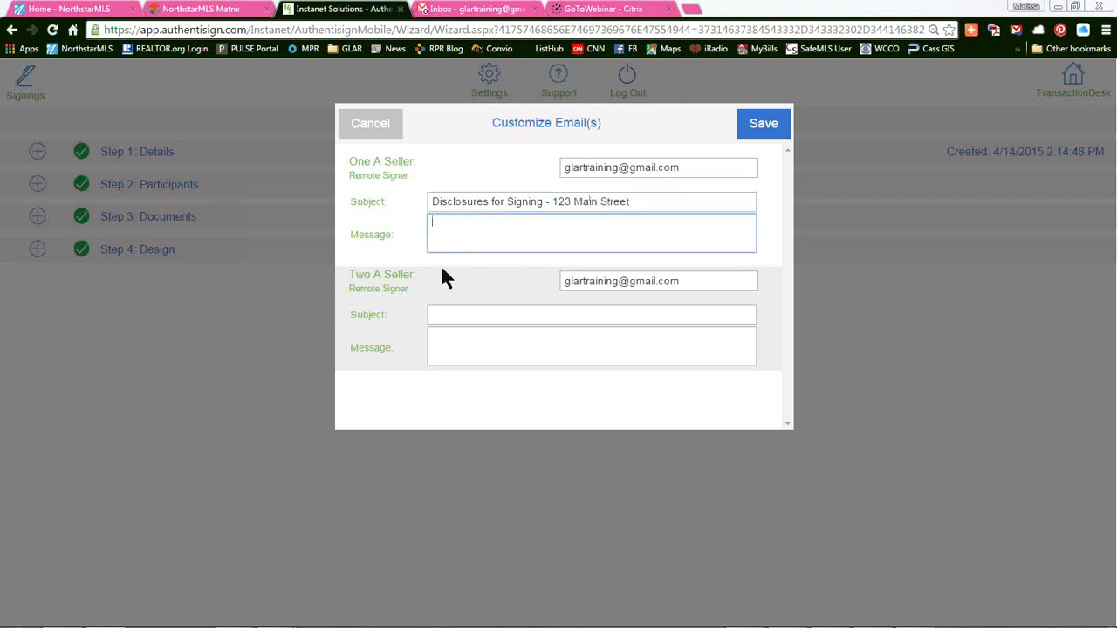
pyautogui.write('Please call me when you get this')
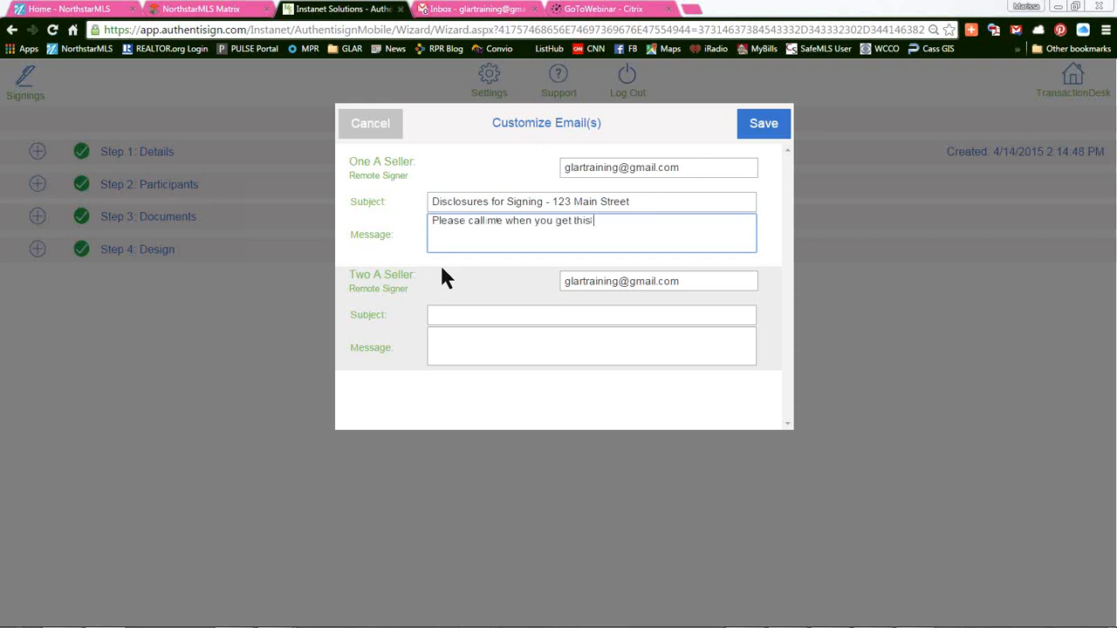
pyautogui.write('! thank you!')
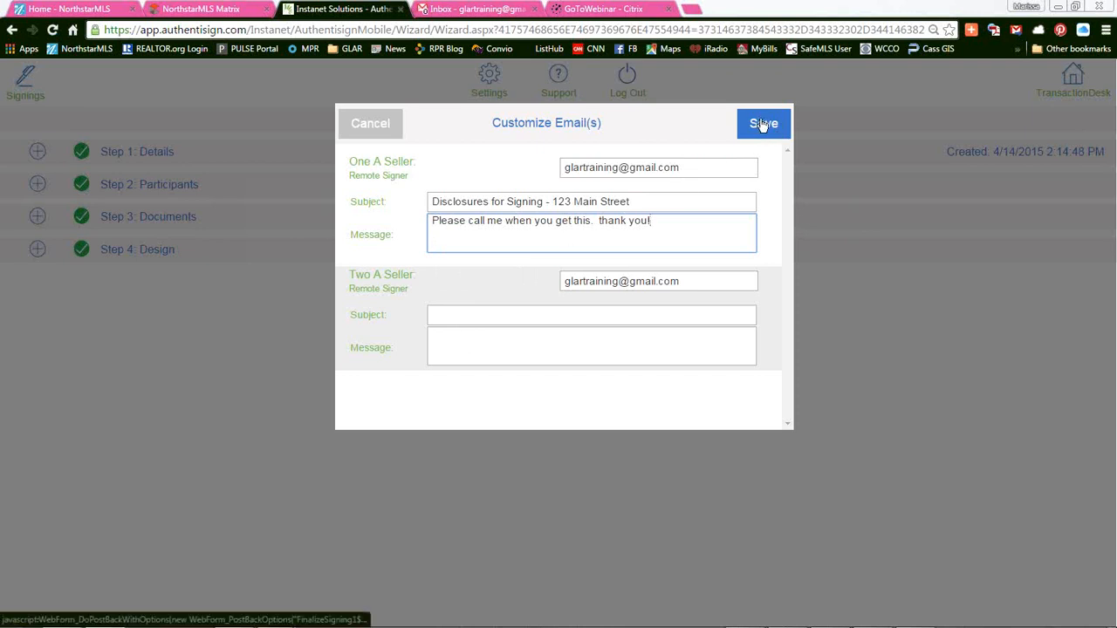
# Copy the first seller's invitation subject and message into the second seller's subject and message
pyautogui.moveTo(641, 202); pyautogui.dragTo(418, 201)
pyautogui.hotkey('ctrl', 'c')
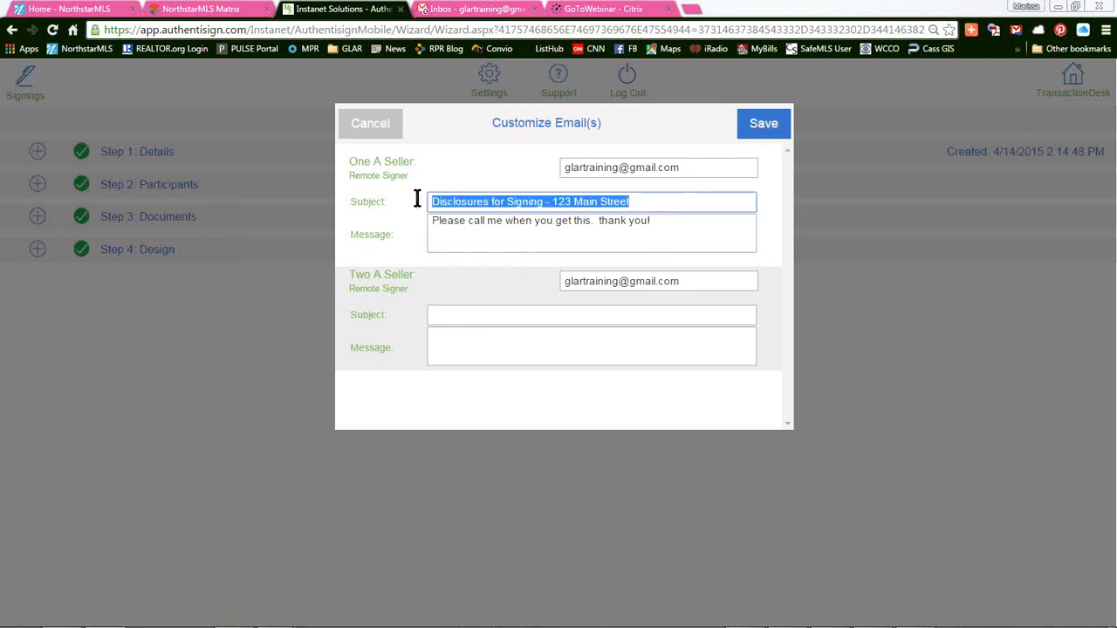
pyautogui.click(484, 315)
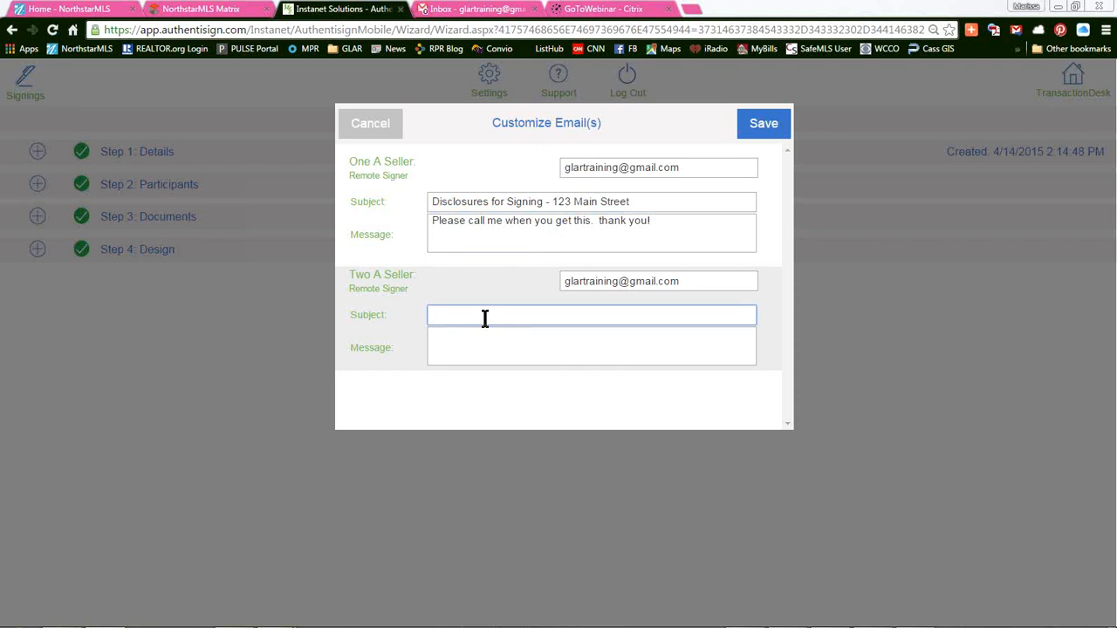
pyautogui.hotkey('ctrl', 'v')
pyautogui.moveTo(661, 218); pyautogui.dragTo(371, 200)
pyautogui.hotkey('ctrl', 'c')
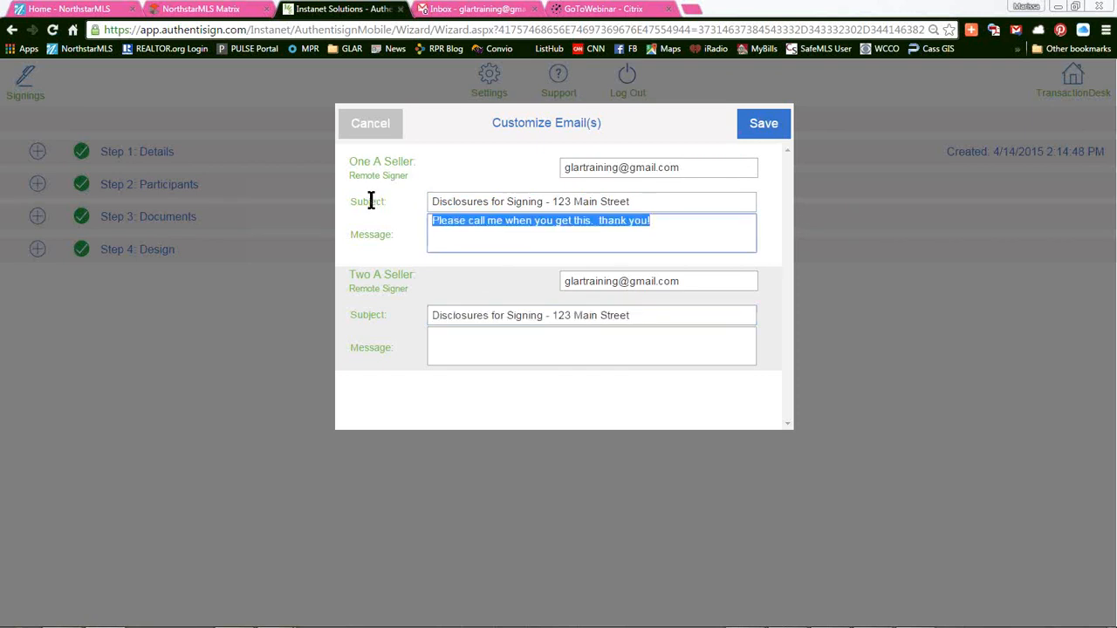
pyautogui.click(472, 349)
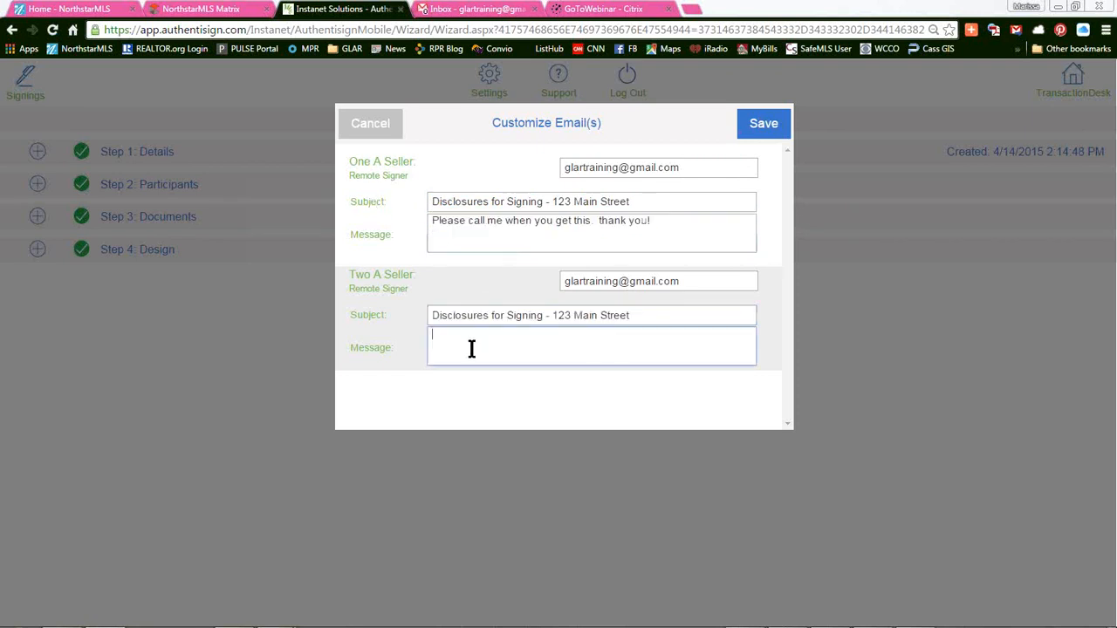
pyautogui.hotkey('ctrl', 'v')
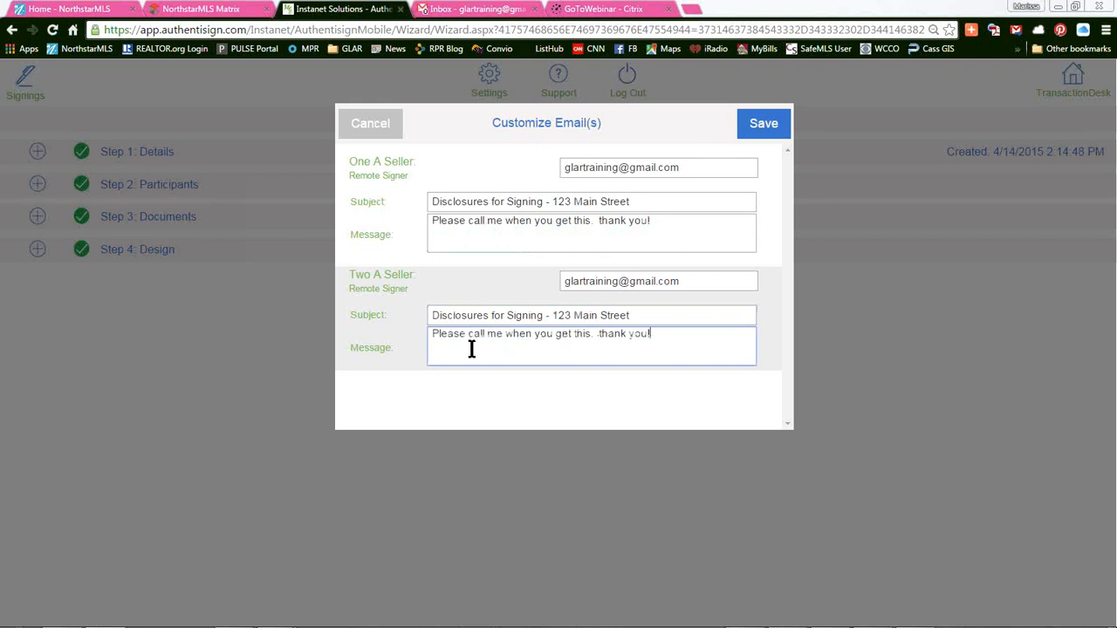
# Capitalize "Thank" in the invitation messages of both sellers so each reads "Please call me when you get this. Thank you!"
pyautogui.click(600, 334)
pyautogui.press('Delete')
pyautogui.write('T')
pyautogui.click(600, 221)
pyautogui.press('Delete')
pyautogui.write('T')
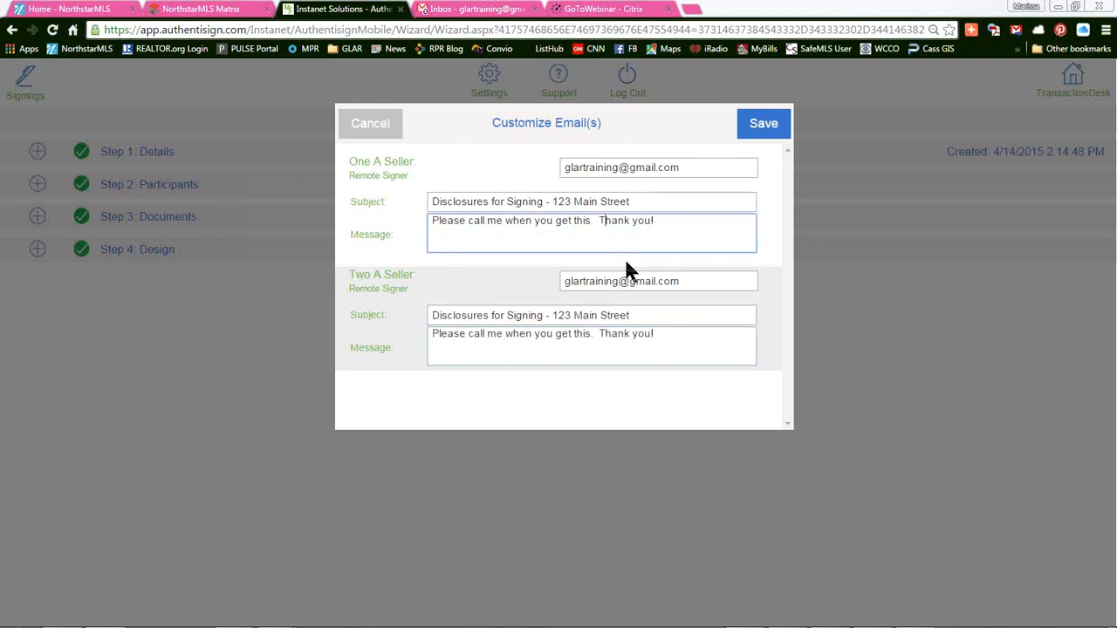
# Save the customized invitation emails and send the signing invitations to the sellers
pyautogui.click(764, 123)
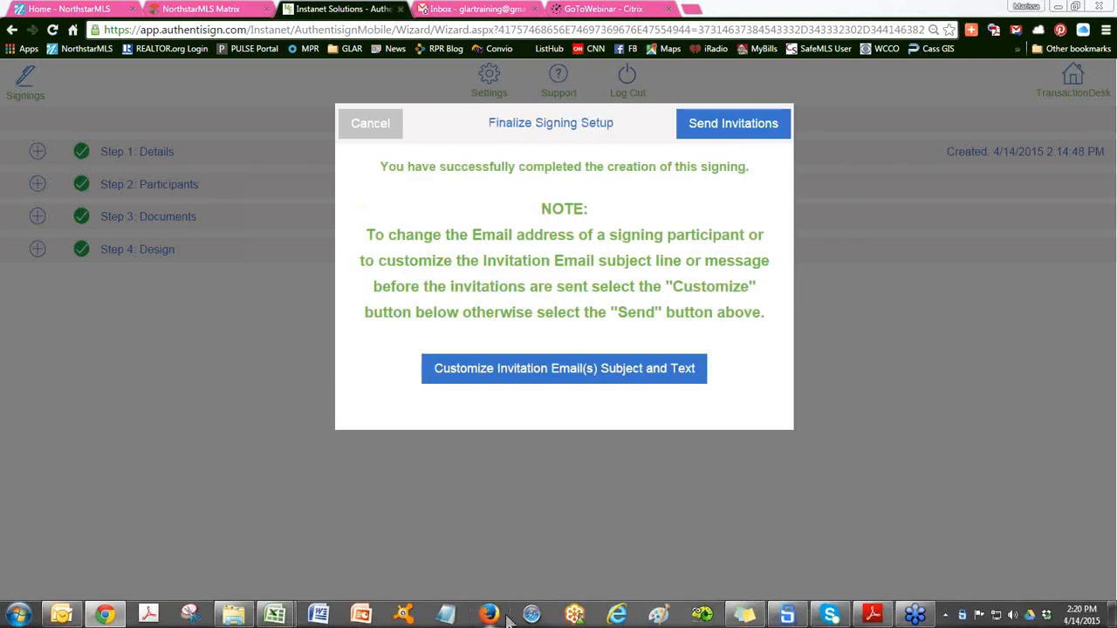
pyautogui.click(759, 127)
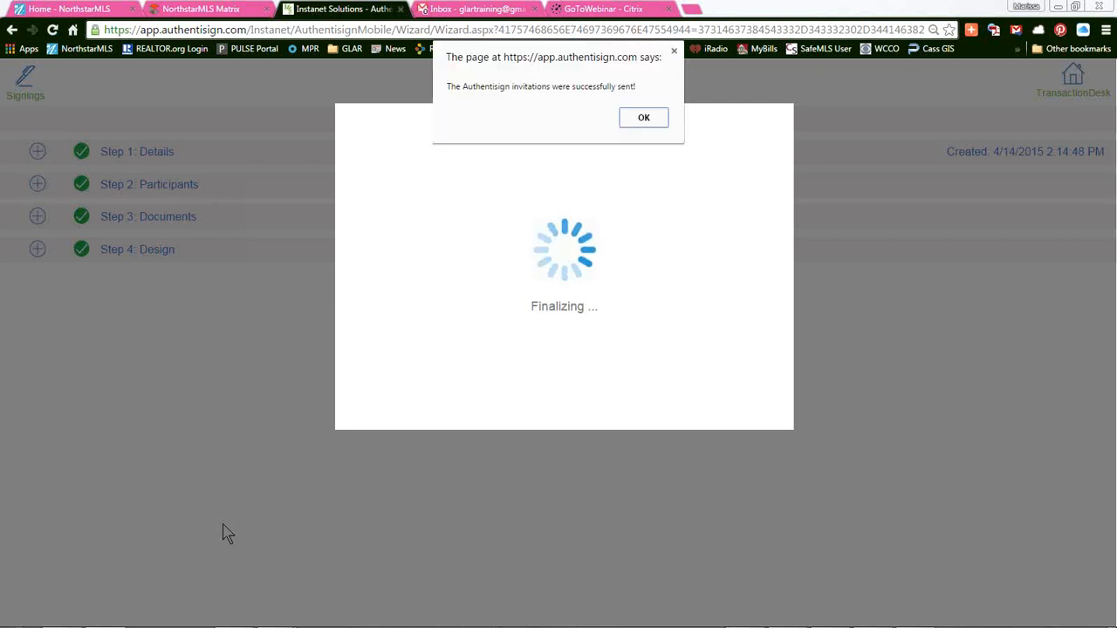
pyautogui.click(643, 117)
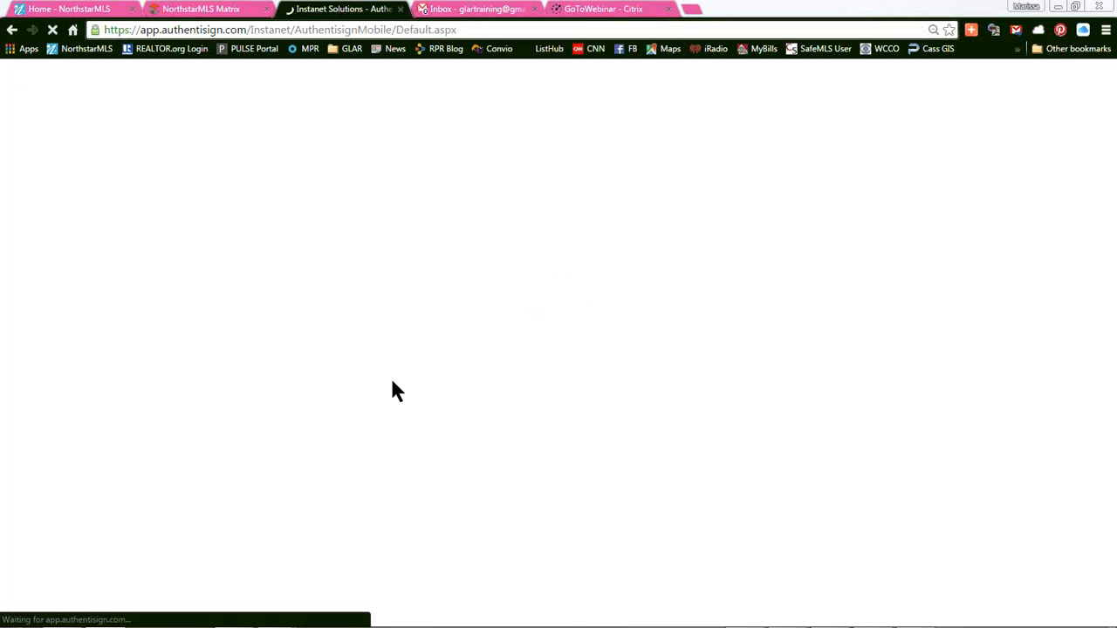
# Switch to the Gmail inbox and open the Instanet label under MLS to find the signing invitations
pyautogui.click(468, 11)
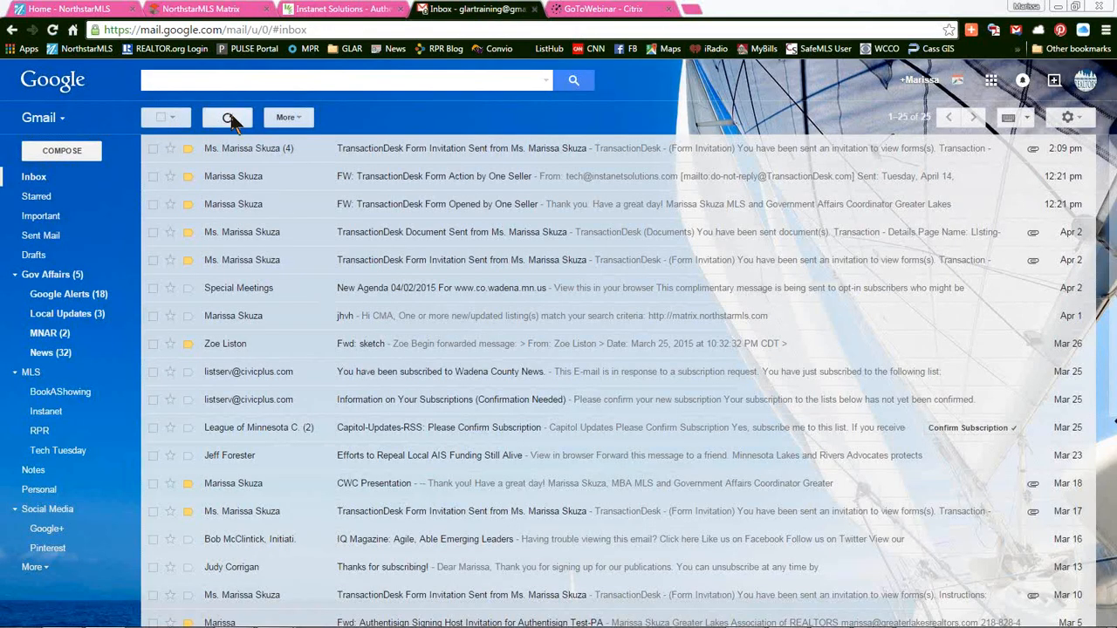
pyautogui.click(48, 411)
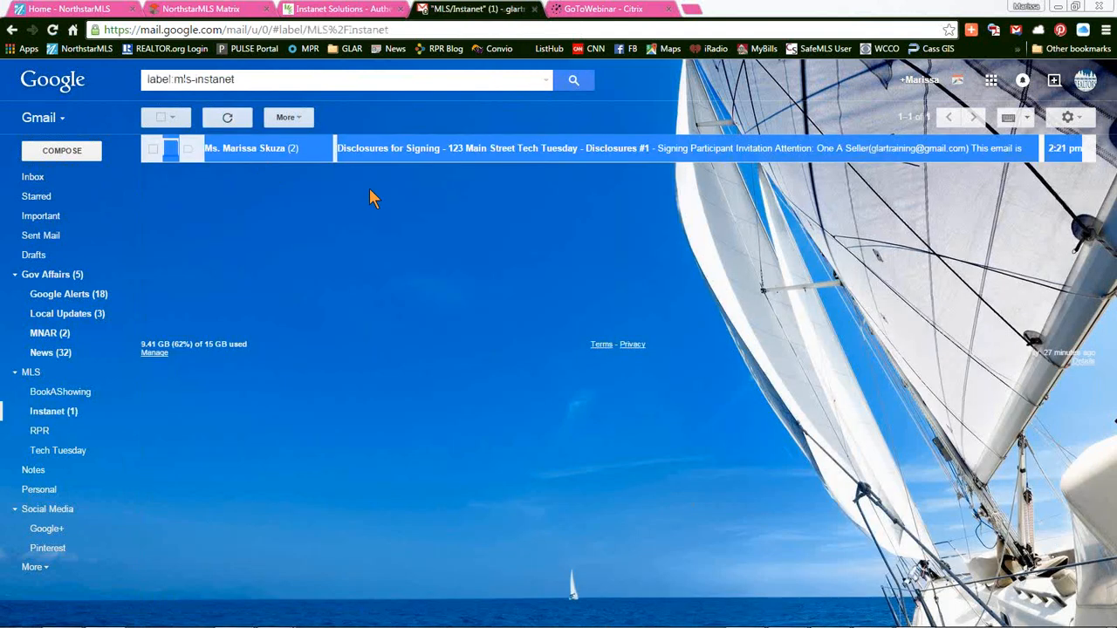